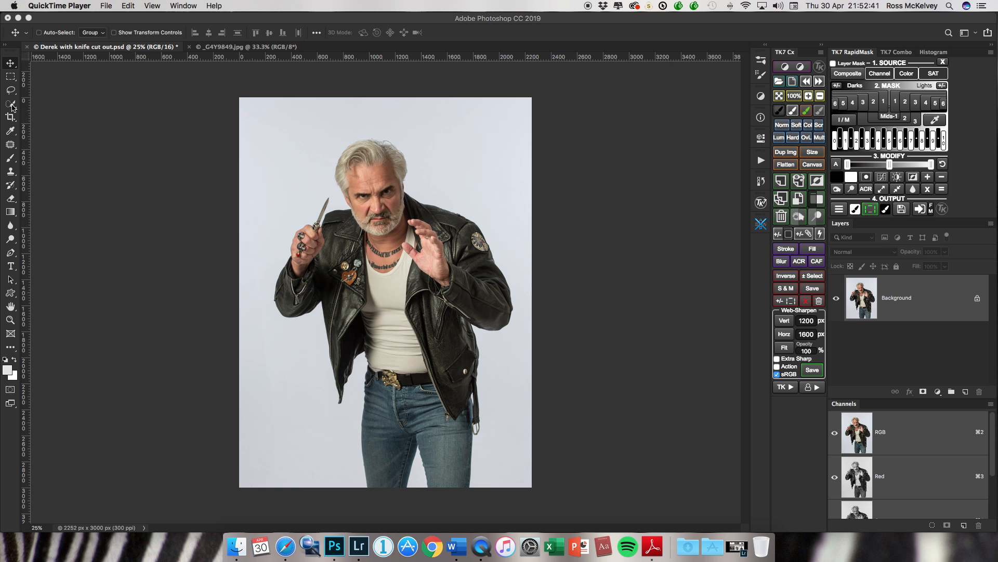
Step: Select the man automatically with the Quick Selection tool's Select Subject, and display the selection as a Quick Mask overlay
left_click(12, 108)
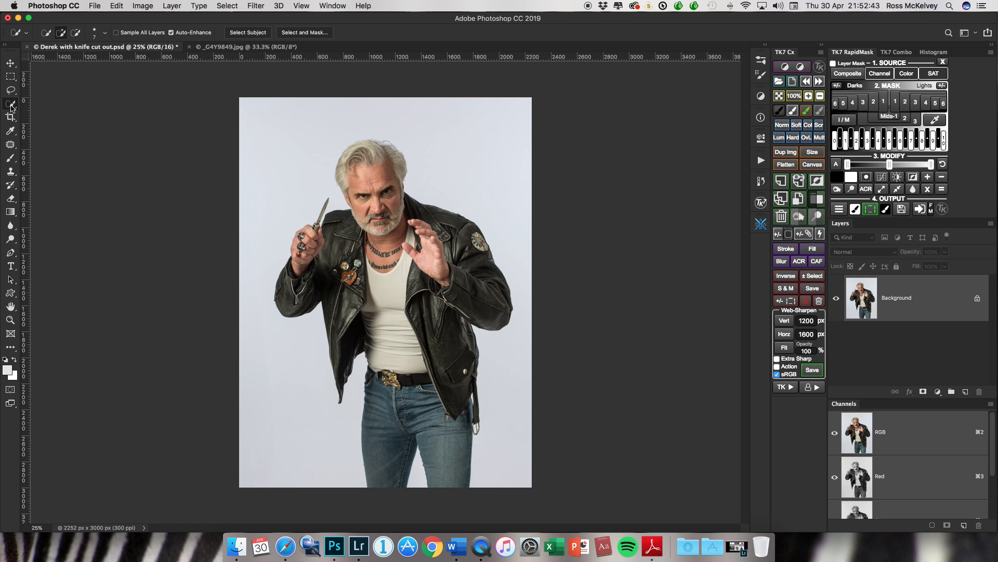
left_click(255, 33)
key("q")
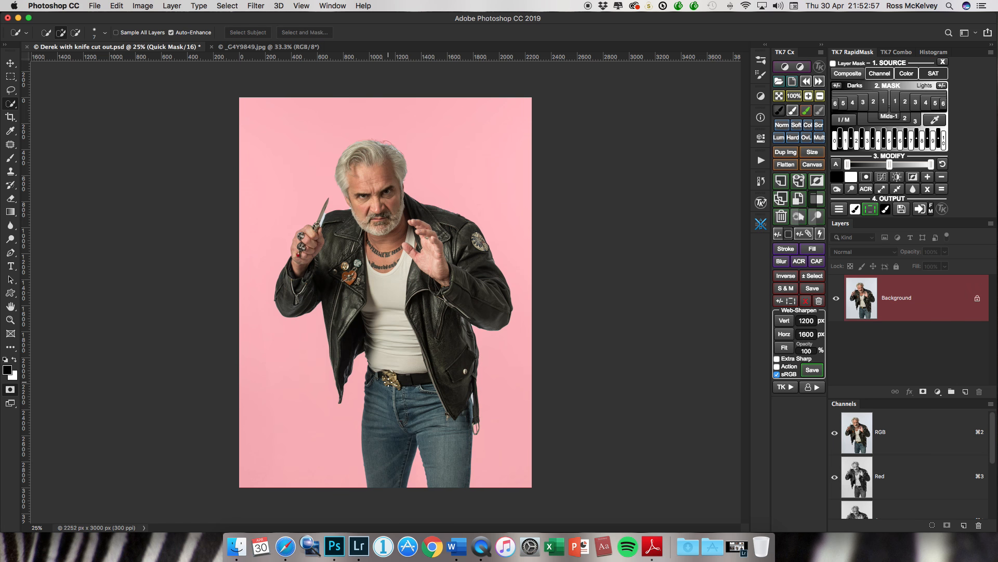
Step: Set up the Brush tool with 100% opacity and a harder edge for correcting the mask around the knife
key("super+equal")
key("super+equal")
key("super+equal")
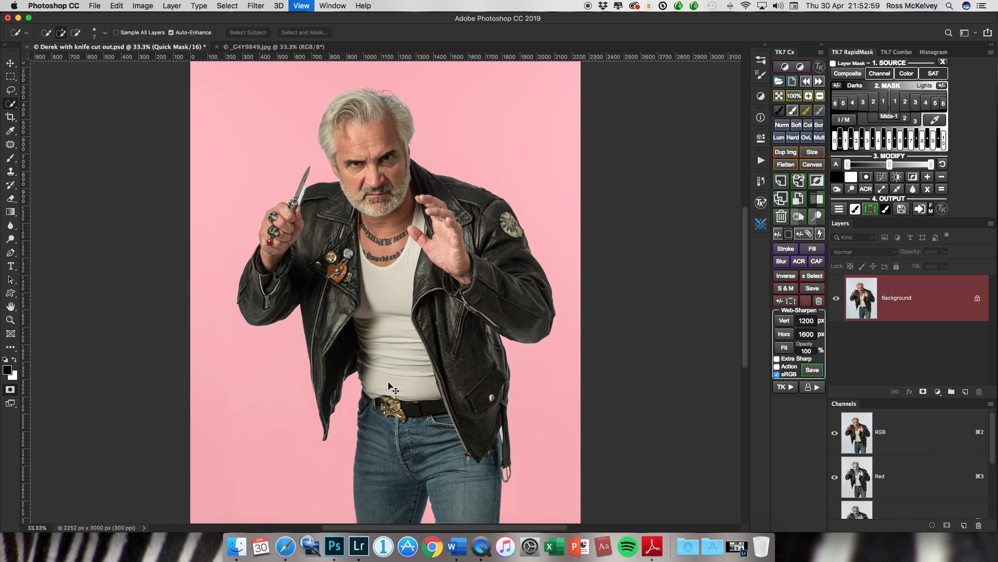
scroll(387, 383, "up", 5)
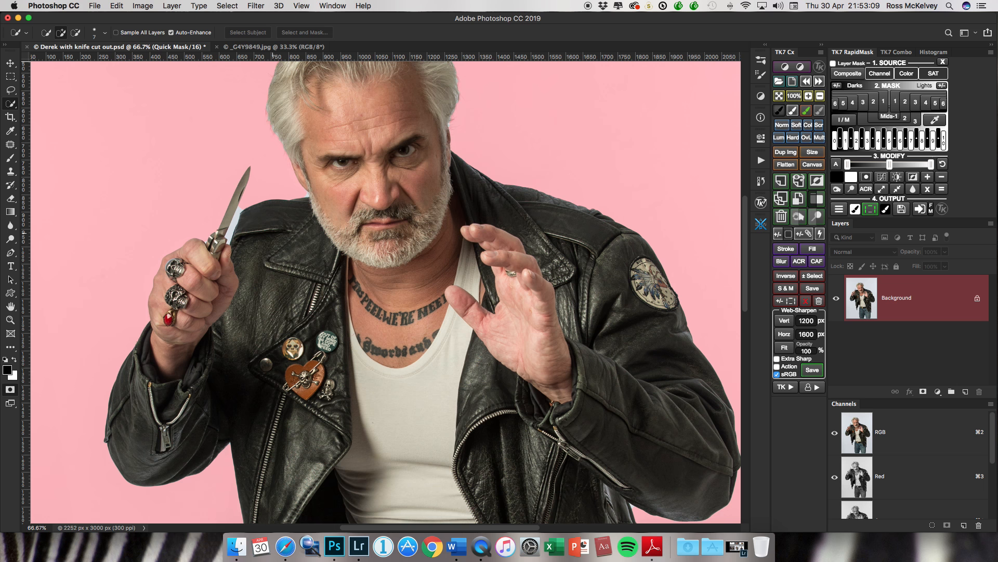
scroll(273, 233, "up", 4)
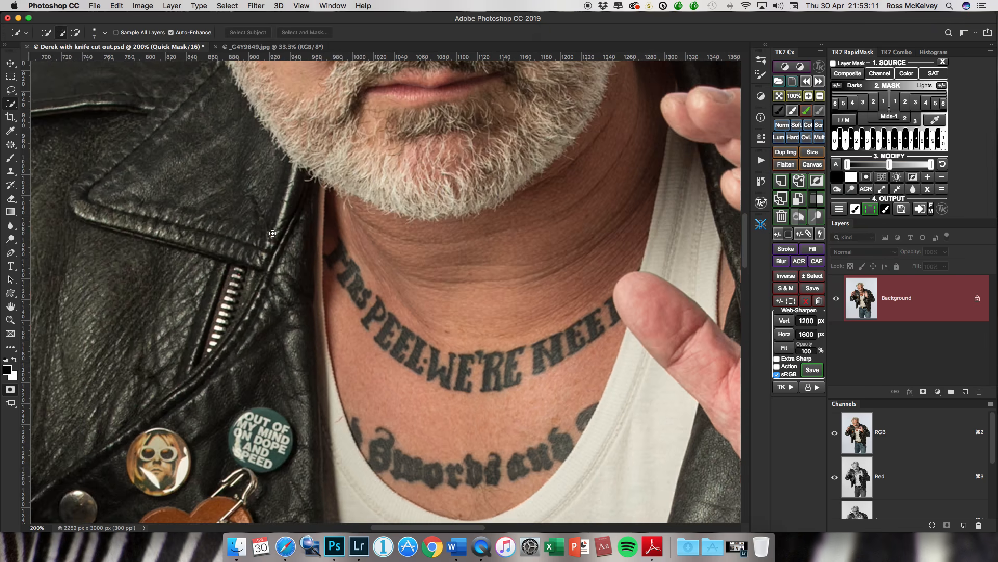
scroll(272, 233, "left", 5)
scroll(272, 233, "up", 4)
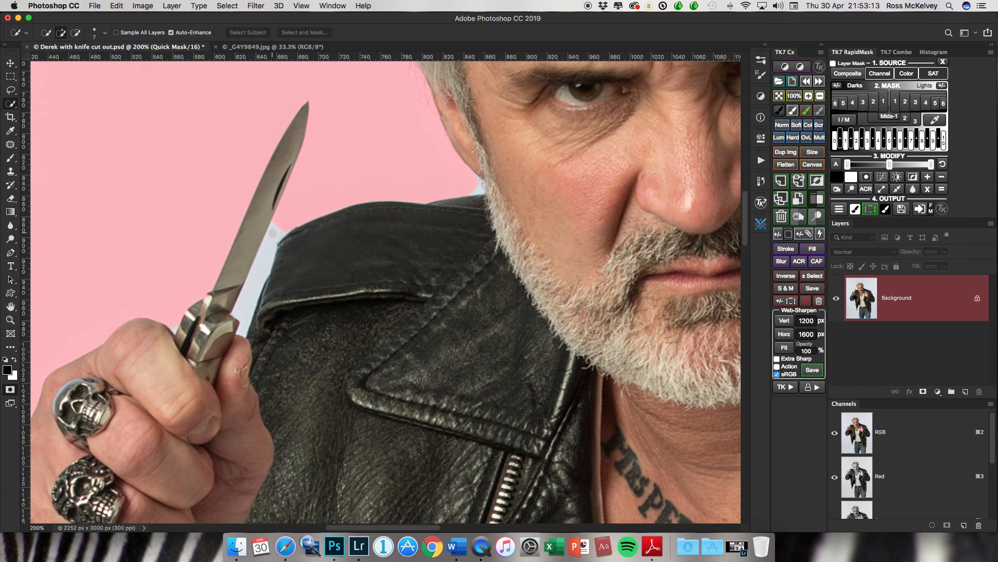
scroll(273, 233, "left", 3)
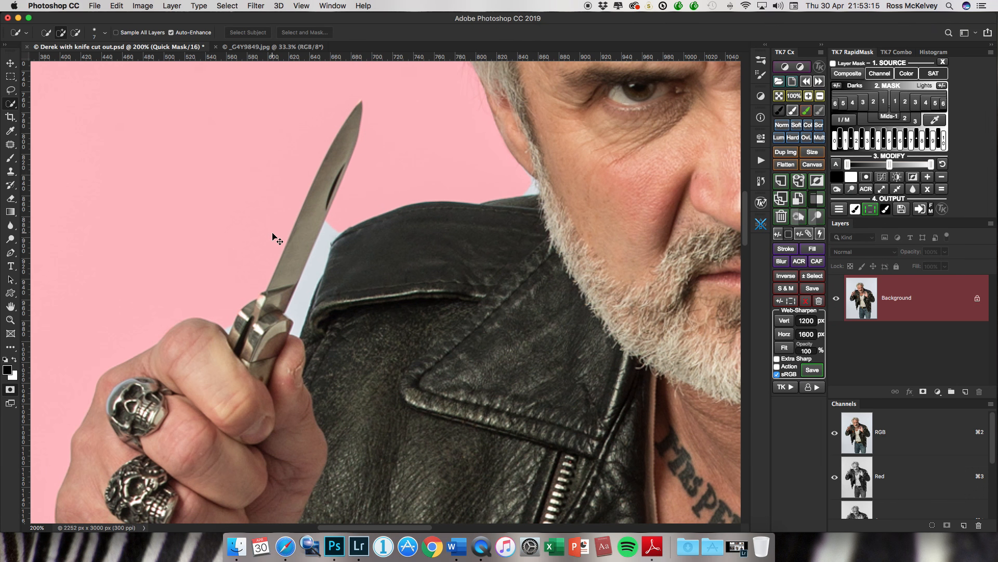
scroll(272, 233, "up", 1)
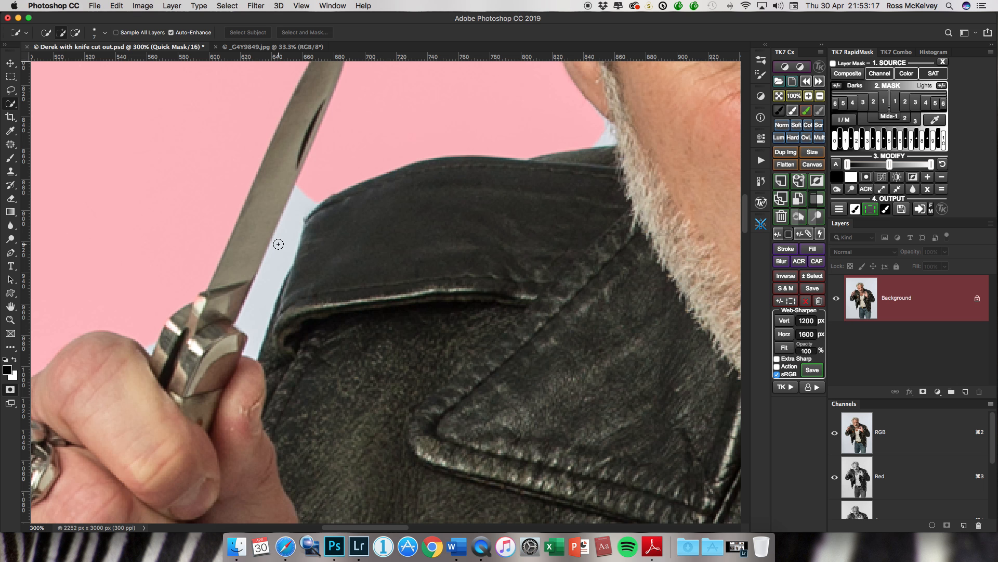
key("b")
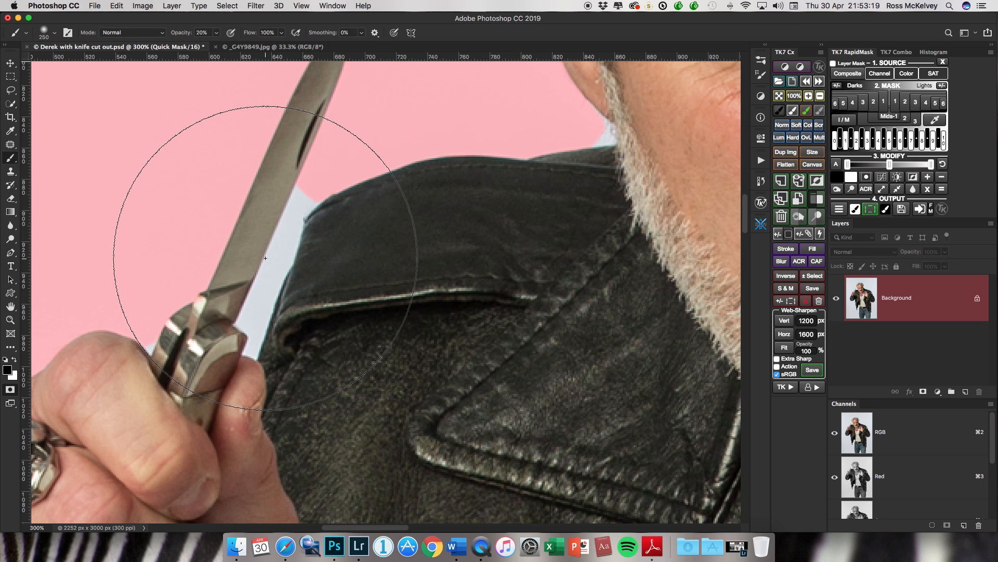
key("0")
key("shift+bracketright")
key("shift+bracketright")
key("shift+bracketright")
key("shift+bracketright")
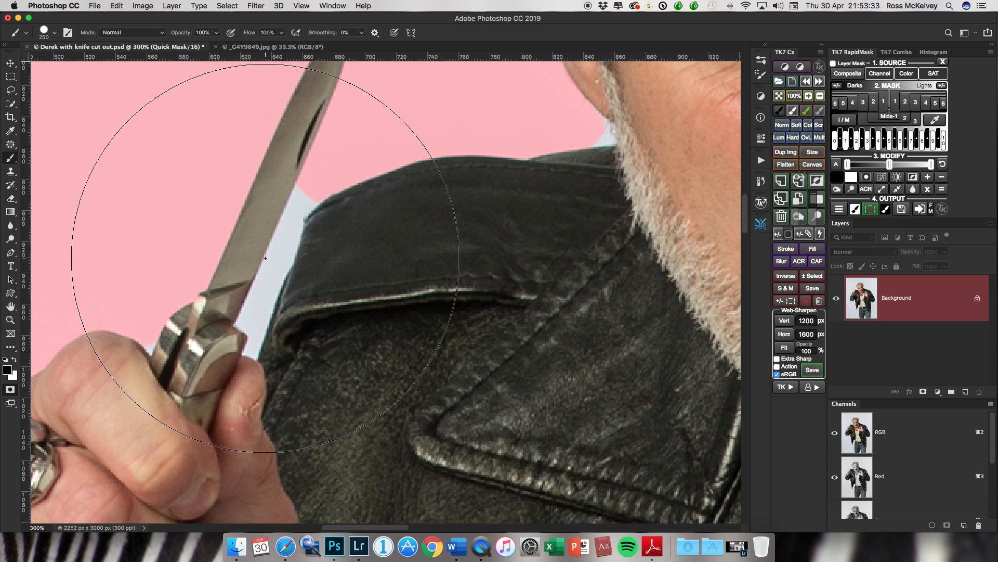
key("shift+bracketright")
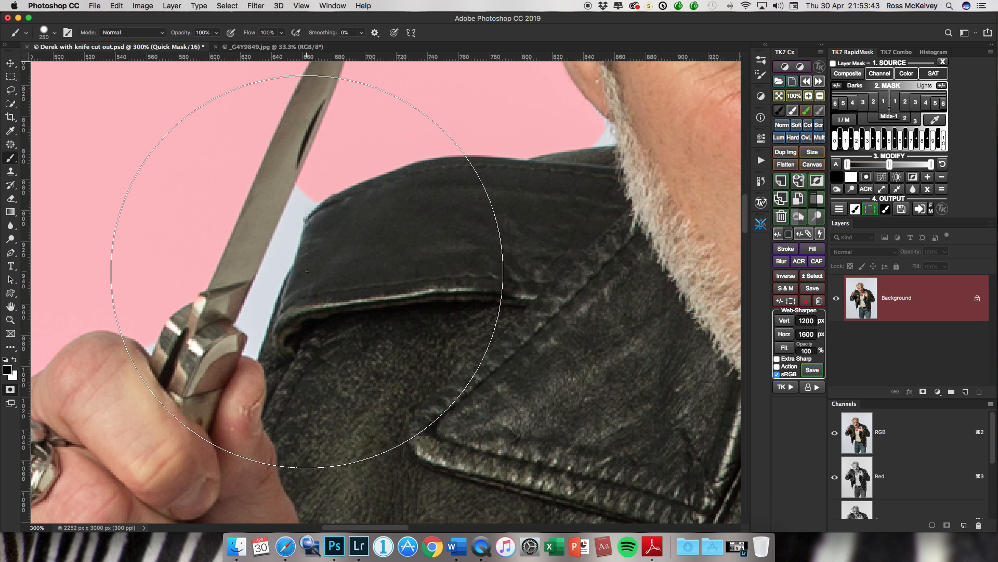
Step: Reduce the brush to about 9 px and mask the unmasked background along the knife blade's edge down to the handle and thumb
key("bracketleft")
key("bracketleft")
key("bracketleft")
key("bracketleft")
key("bracketleft")
key("bracketleft")
key("bracketleft")
key("bracketleft")
key("bracketleft")
key("bracketleft")
key("bracketleft")
key("bracketleft")
key("bracketleft")
scroll(301, 192, "left", 2)
key("bracketleft")
key("bracketleft")
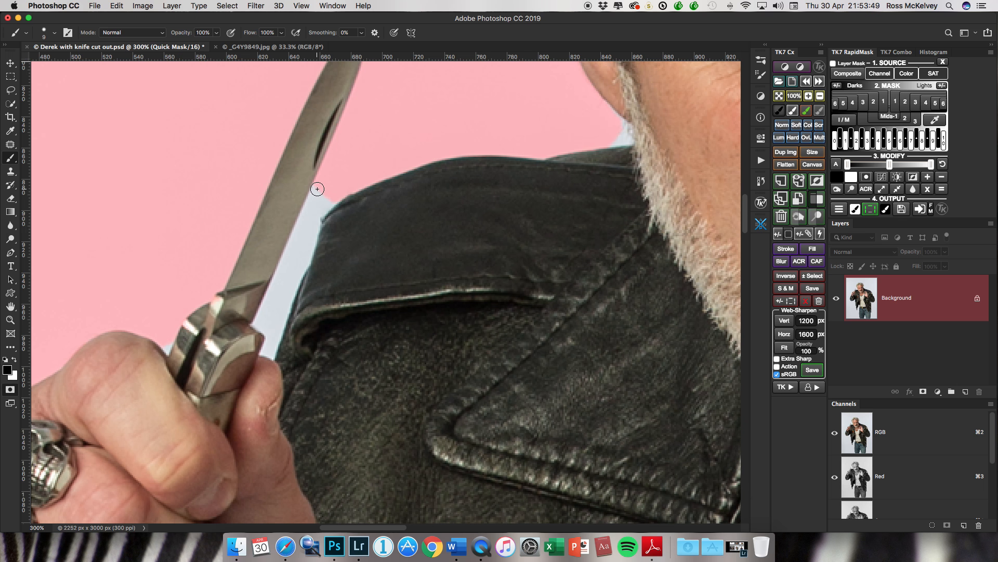
left_click(317, 189)
left_click(276, 284, "shift")
key("bracketright")
key("bracketright")
left_click(262, 315, "shift")
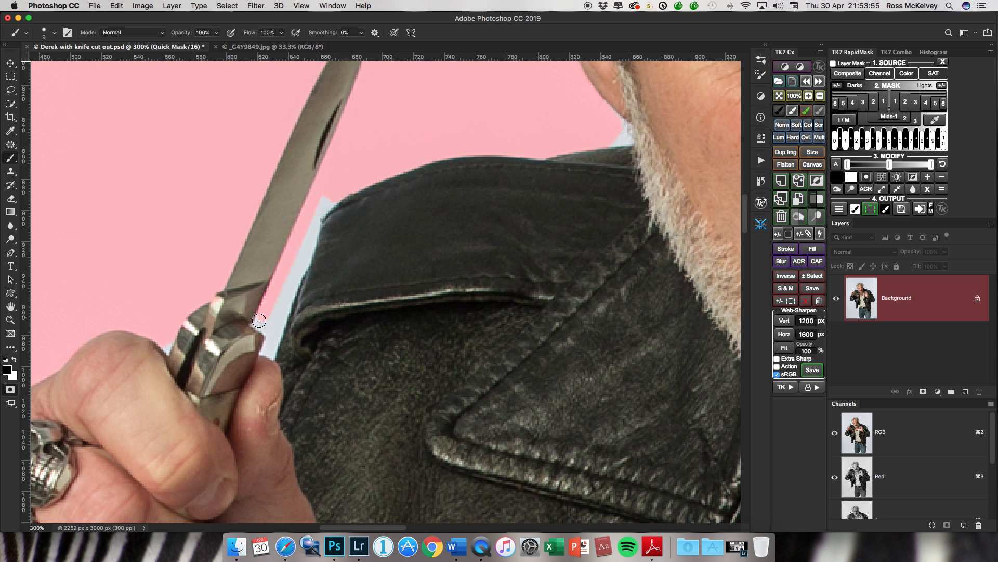
left_click(257, 325, "shift")
left_click(256, 325, "shift")
left_click(264, 352)
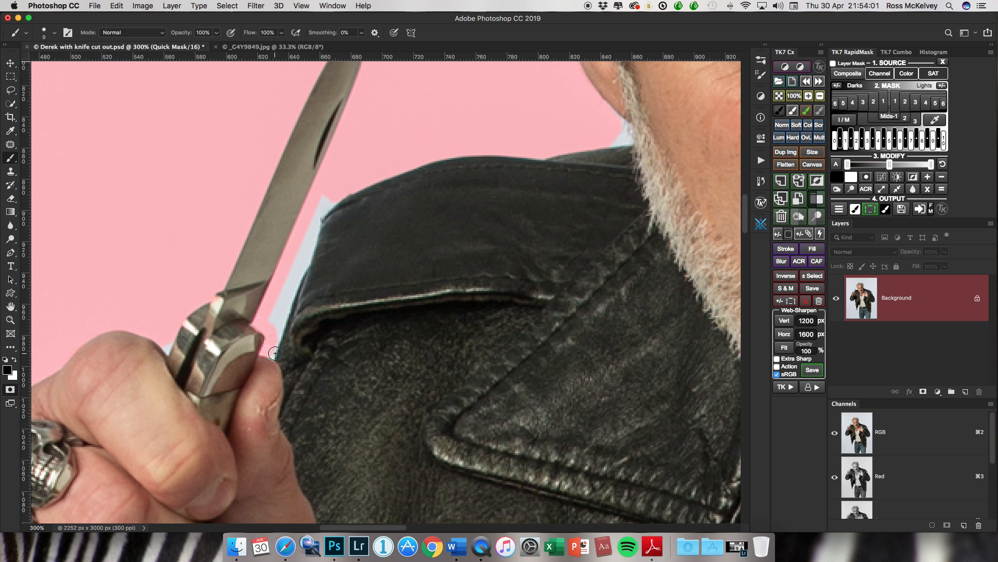
Step: Mask the background along the jacket shoulder's edge and fill the remaining strip between shoulder and knife blade
left_click(272, 354)
left_click(293, 284, "shift")
left_click_drag(294, 284, 325, 203)
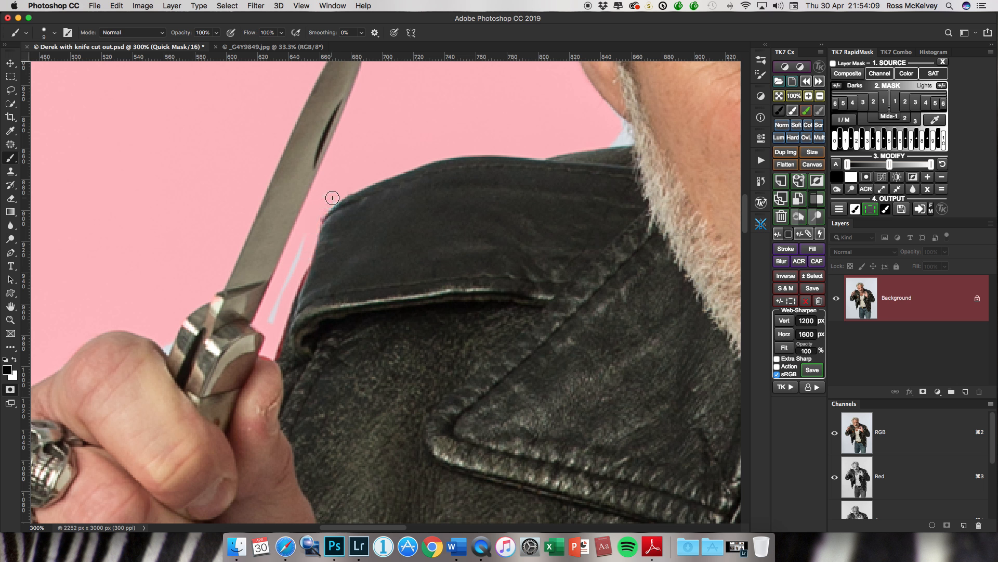
key("bracketright")
key("bracketright")
key("bracketright")
left_click_drag(314, 209, 270, 320)
Step: Shrink the brush to 3 px, switch to white and clear the mask from the edge of the knife's bolster
key("bracketleft")
key("bracketleft")
key("bracketleft")
key("bracketleft")
key("bracketleft")
key("bracketleft")
key("bracketleft")
key("x")
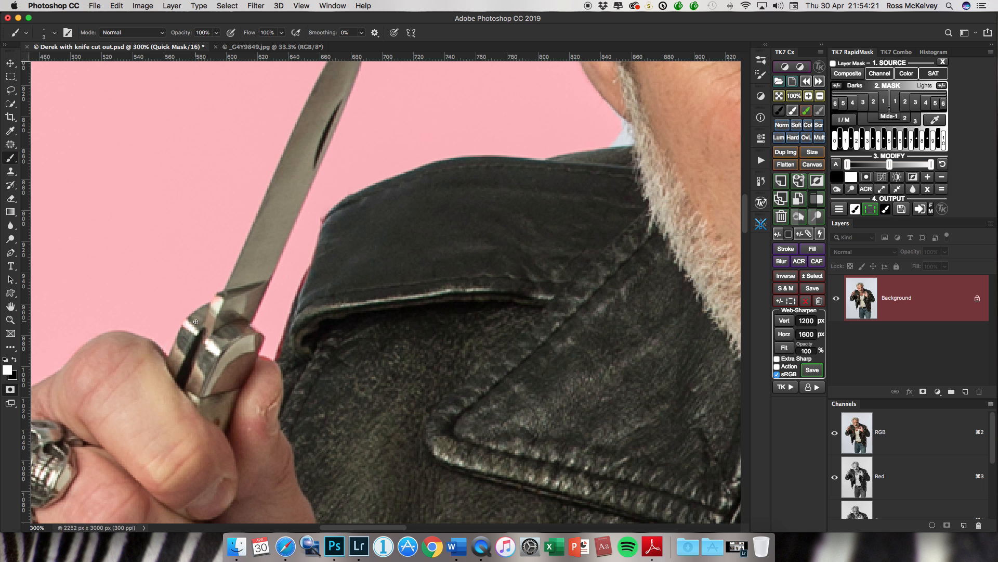
mouse_move(214, 301)
left_mouse_down()
mouse_move(219, 294)
mouse_move(209, 307)
left_mouse_up()
Step: Switch back to black and mask the small background patch between the ear, the beard and the jacket collar
scroll(229, 331, "up", 5)
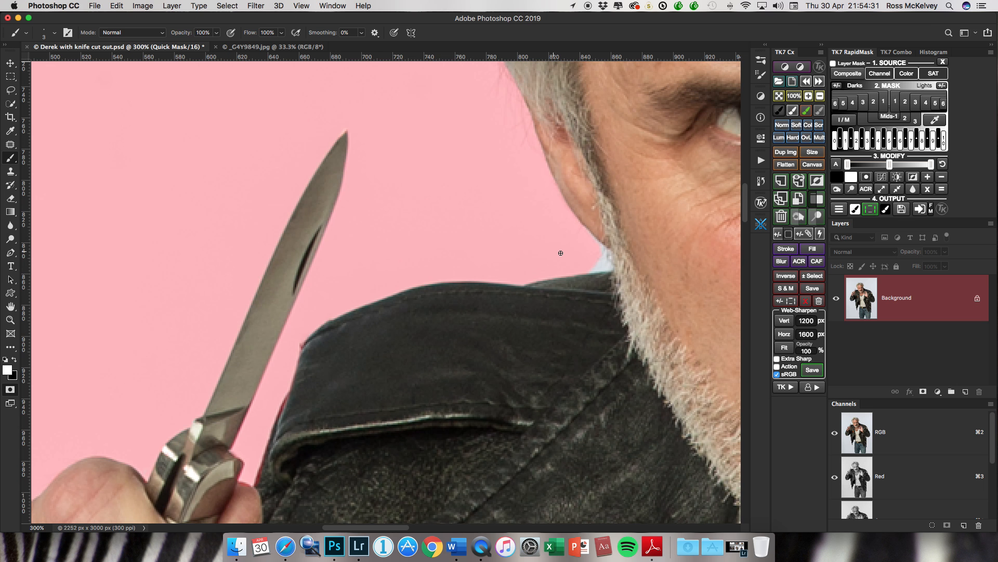
key("z")
key("x")
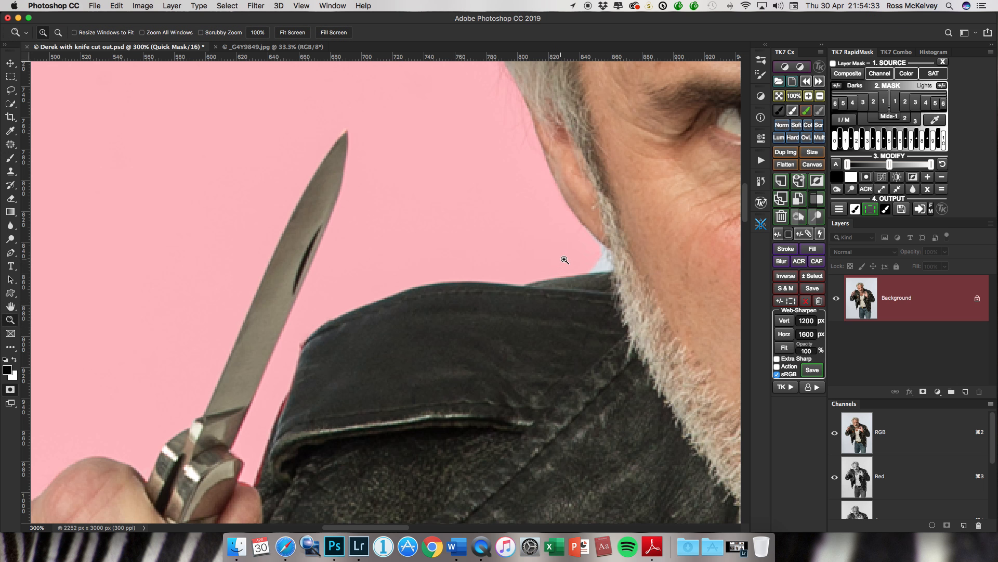
key("b")
key("x")
key("x")
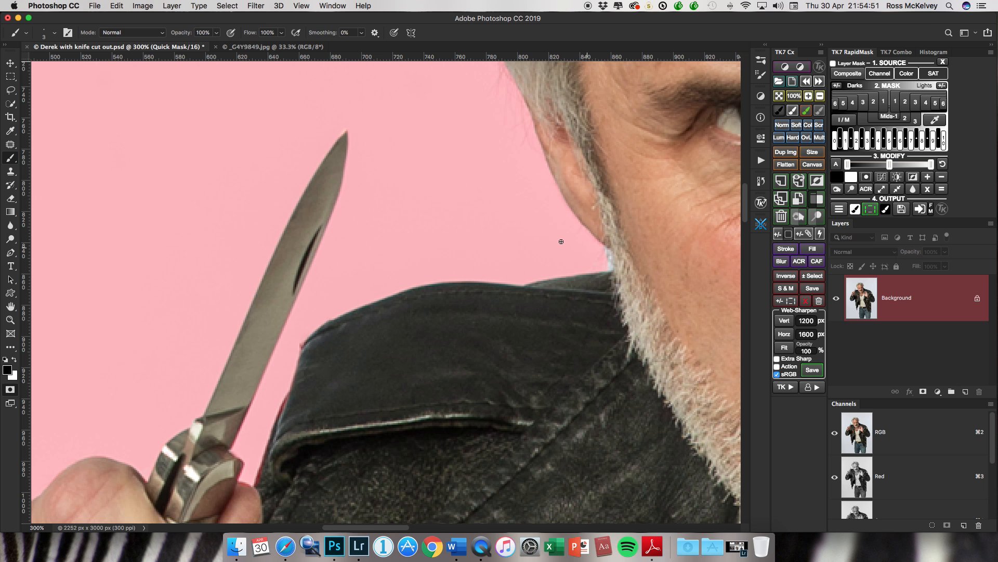
Step: Examine the mask edges around both sides of the hair and along the jacket sleeve beside the raised open hand
scroll(561, 241, "up", 15)
scroll(561, 242, "right", 15)
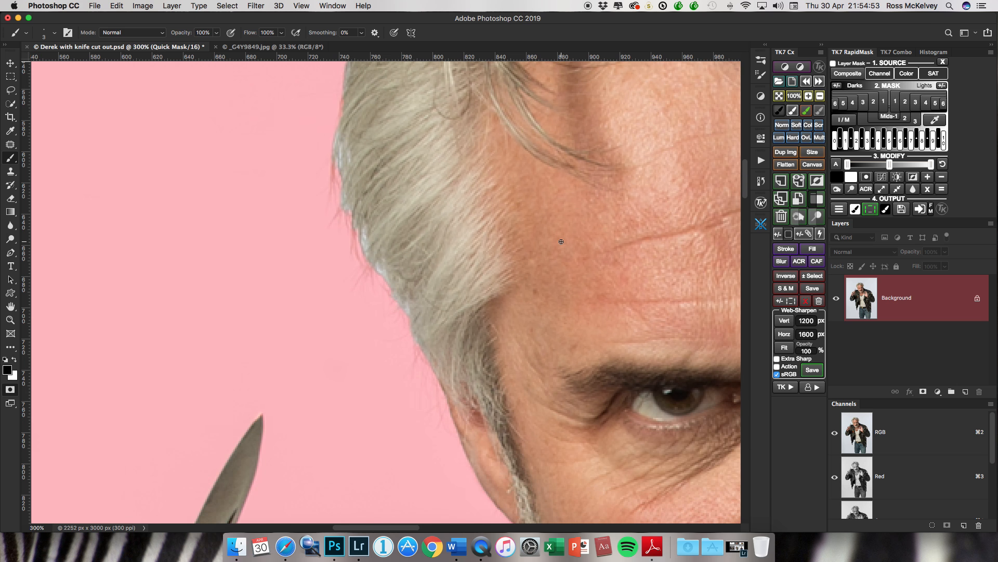
scroll(561, 241, "up", 5)
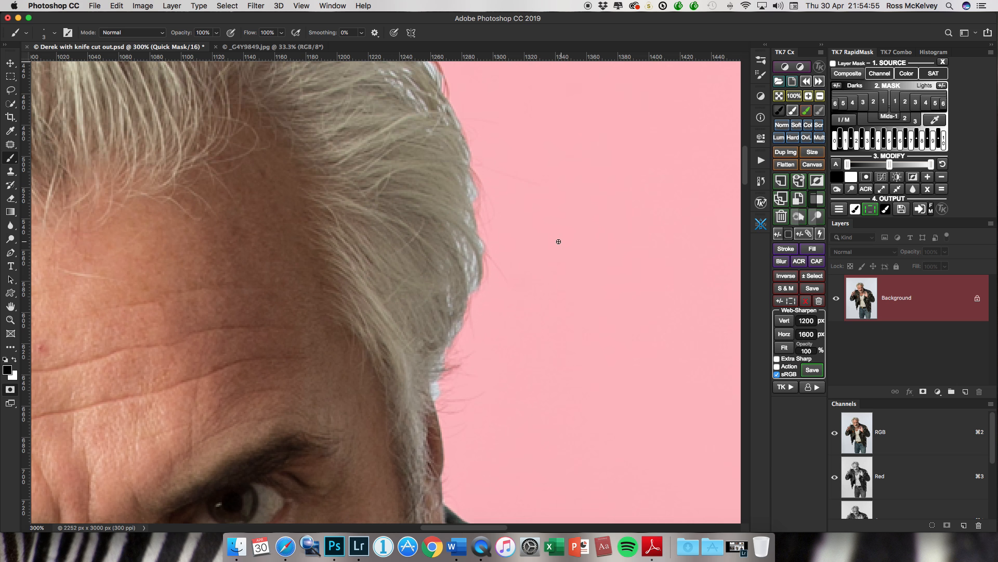
scroll(479, 273, "down", 8)
scroll(480, 273, "down", 15)
scroll(480, 273, "right", 15)
scroll(480, 273, "down", 15)
scroll(479, 273, "right", 10)
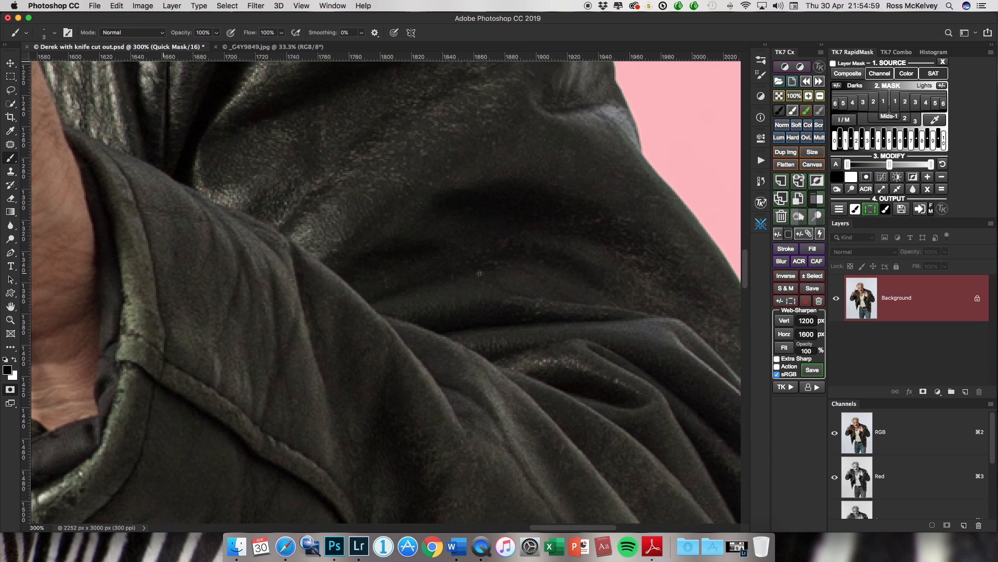
scroll(479, 273, "up", 3)
scroll(480, 273, "left", 1)
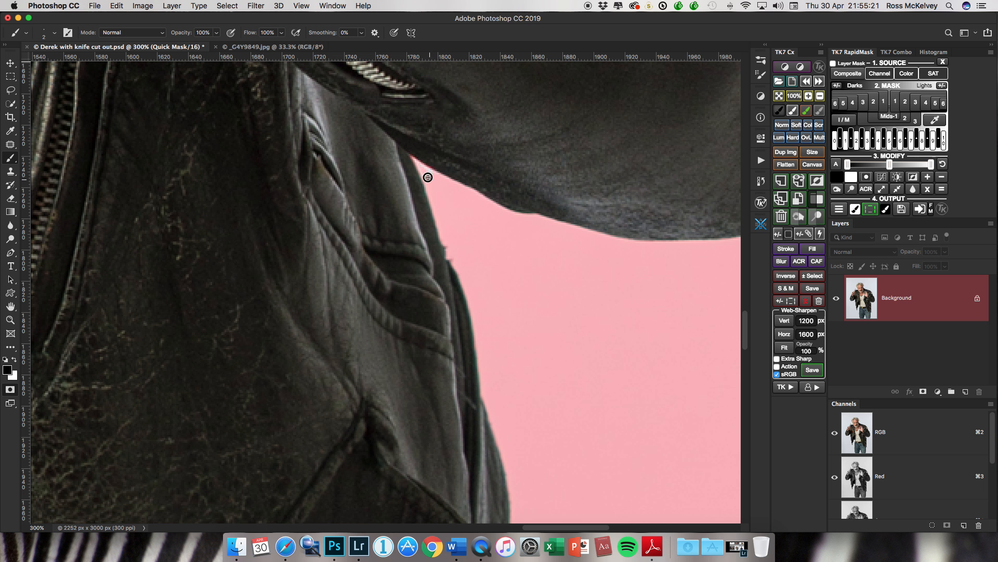
Step: Mask the narrow background gap between the jeans and the jacket's hanging strap with a small black brush
key("bracketright")
scroll(499, 244, "down", 20)
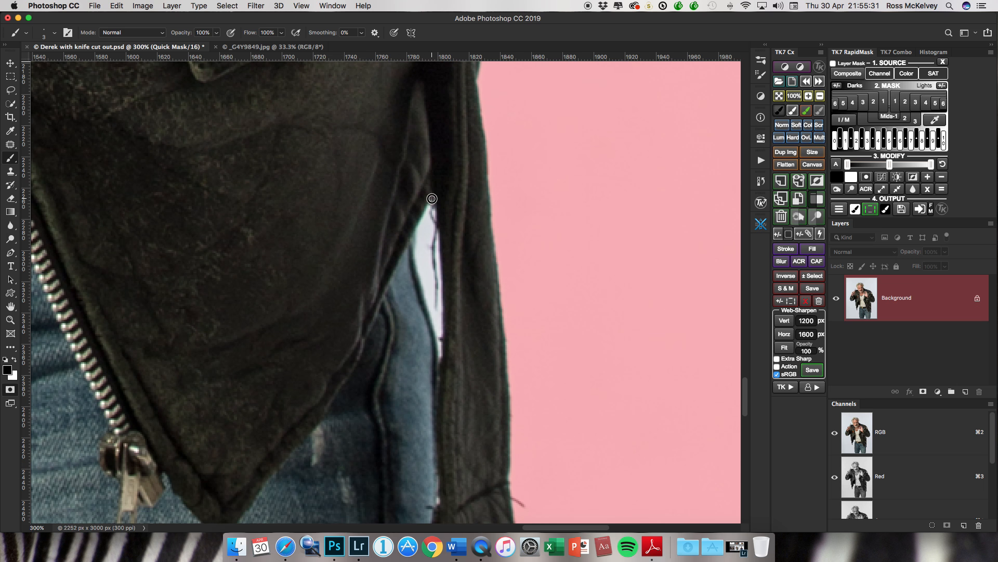
left_click_drag(413, 237, 436, 322)
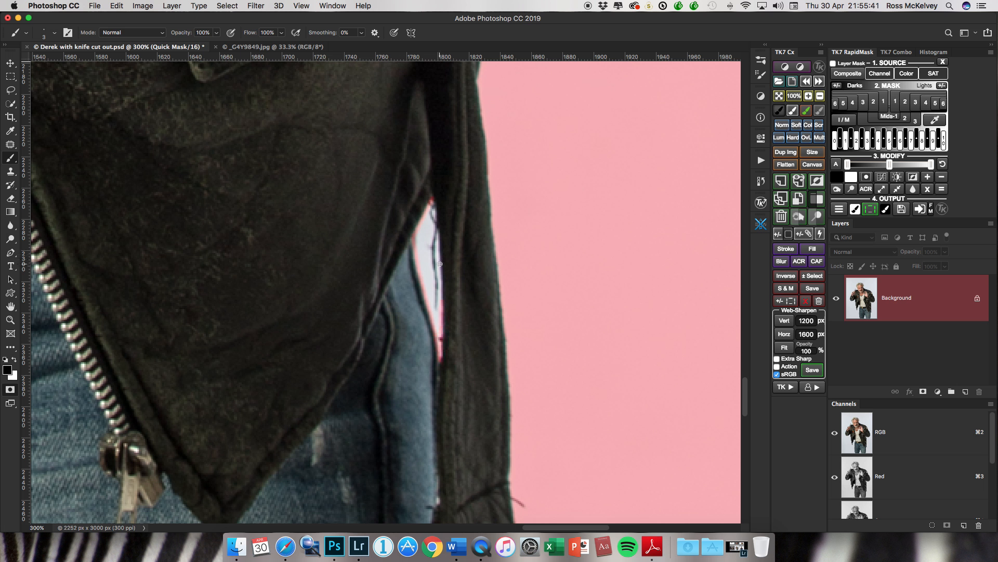
left_click_drag(439, 265, 436, 246)
key("bracketright")
mouse_move(423, 226)
left_mouse_down()
mouse_move(422, 258)
mouse_move(428, 224)
mouse_move(435, 290)
mouse_move(419, 262)
mouse_move(434, 309)
mouse_move(428, 291)
mouse_move(437, 295)
mouse_move(436, 323)
mouse_move(439, 304)
mouse_move(438, 347)
mouse_move(436, 278)
left_mouse_up()
key("bracketright")
key("bracketright")
key("bracketleft")
key("bracketleft")
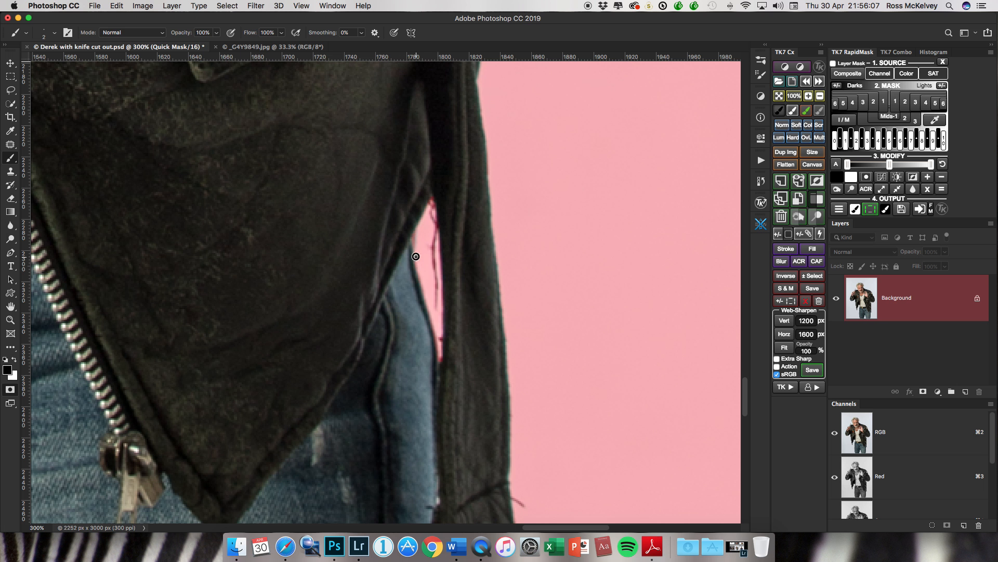
Step: Mask the unmasked background at the tip of the gap between the two jeans legs
scroll(440, 264, "down", 10)
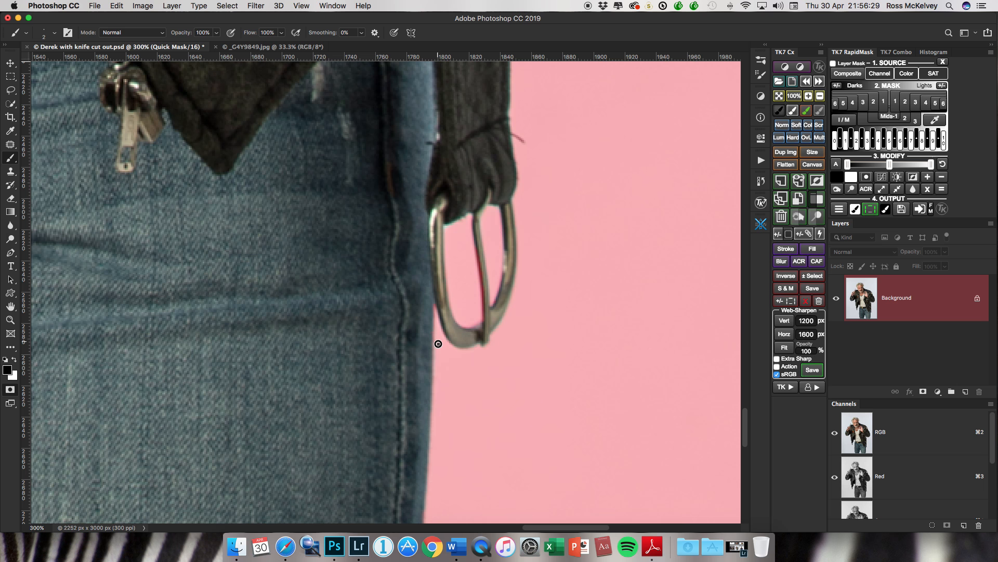
scroll(468, 372, "down", 10)
scroll(475, 375, "left", 15)
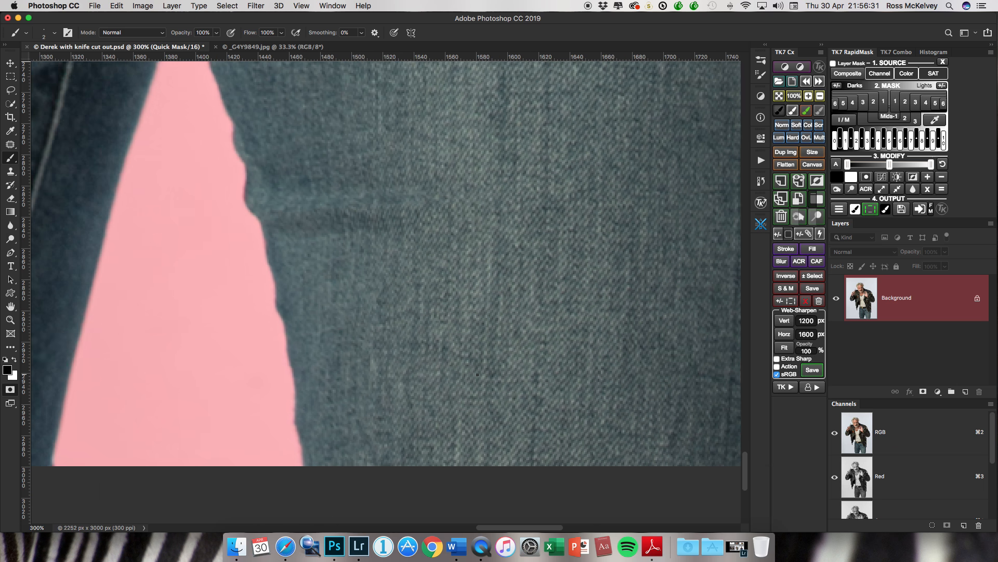
scroll(478, 374, "up", 3)
scroll(478, 375, "left", 1)
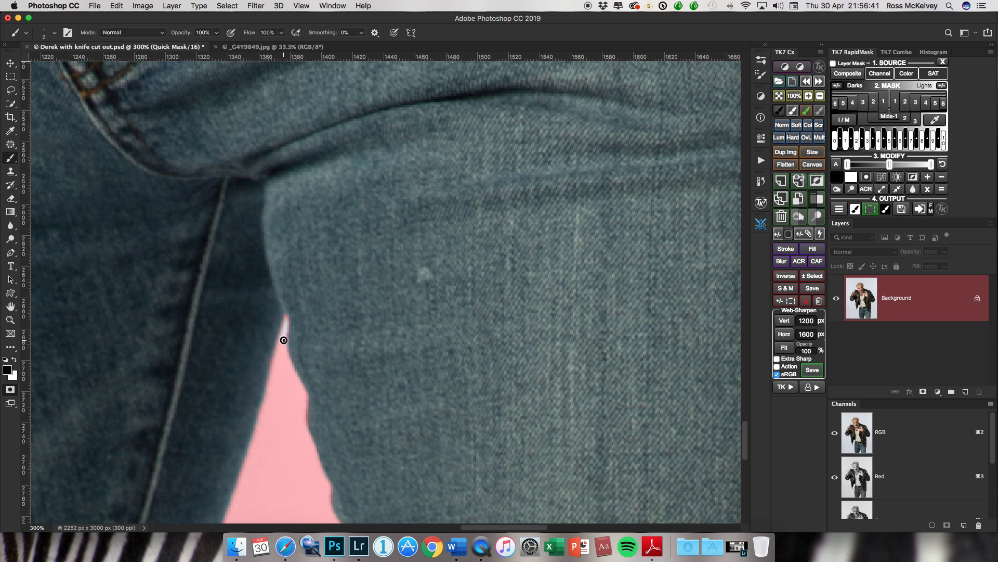
left_click_drag(281, 338, 284, 328)
Step: Check the mask beside the open jacket and shirt, and convert the Quick Mask back into a selection
scroll(229, 329, "left", 15)
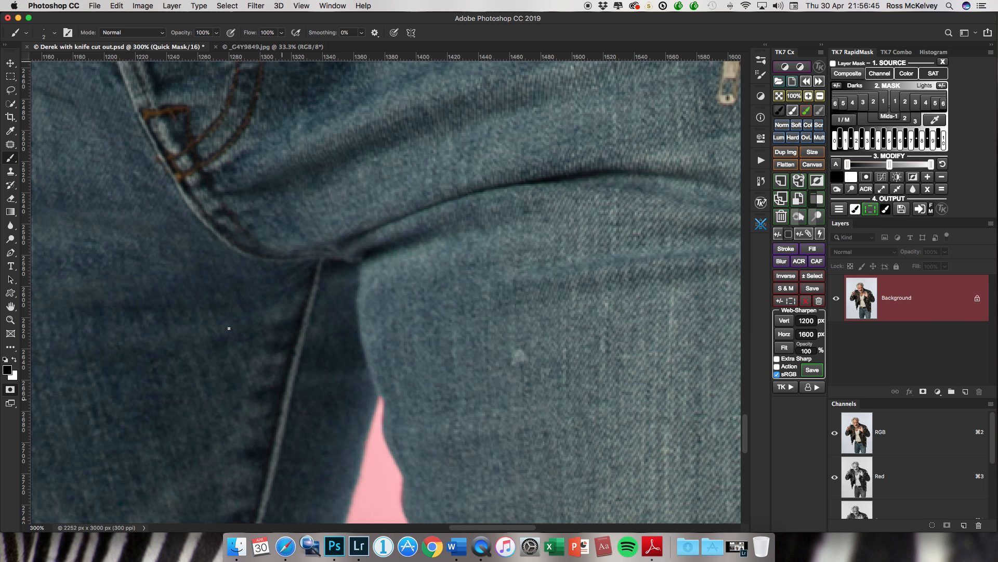
scroll(228, 328, "up", 15)
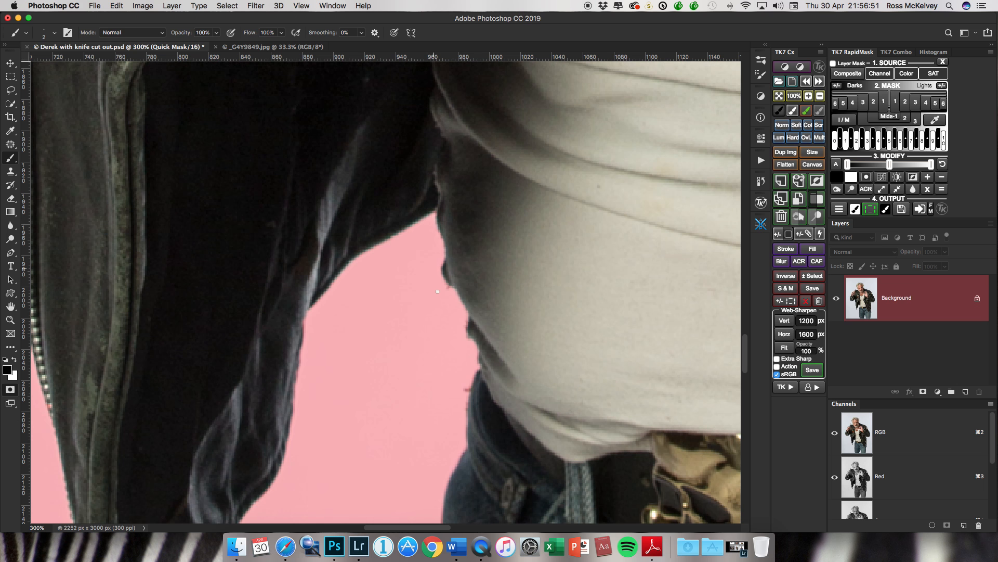
key("q")
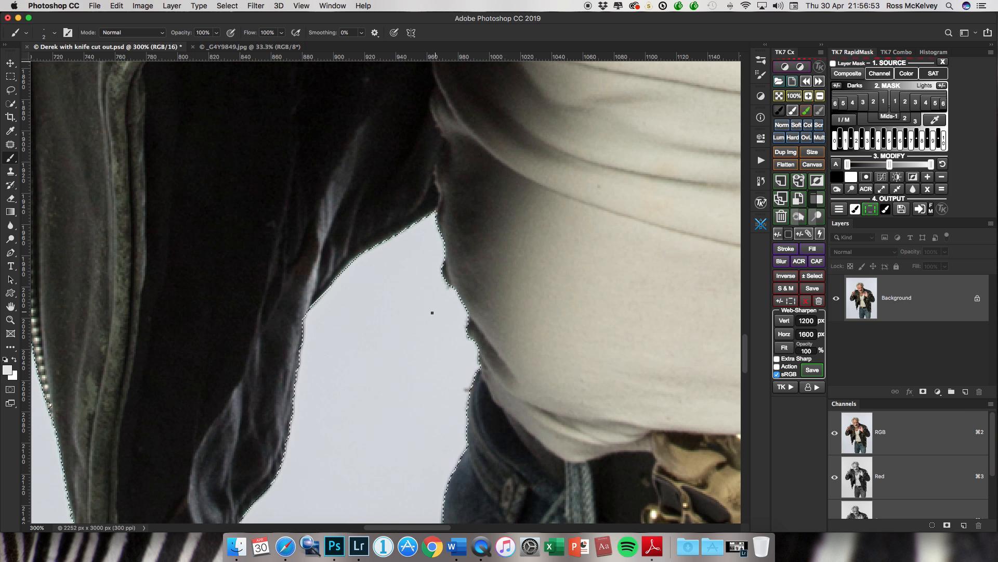
scroll(437, 310, "up", 10)
scroll(432, 312, "up", 10)
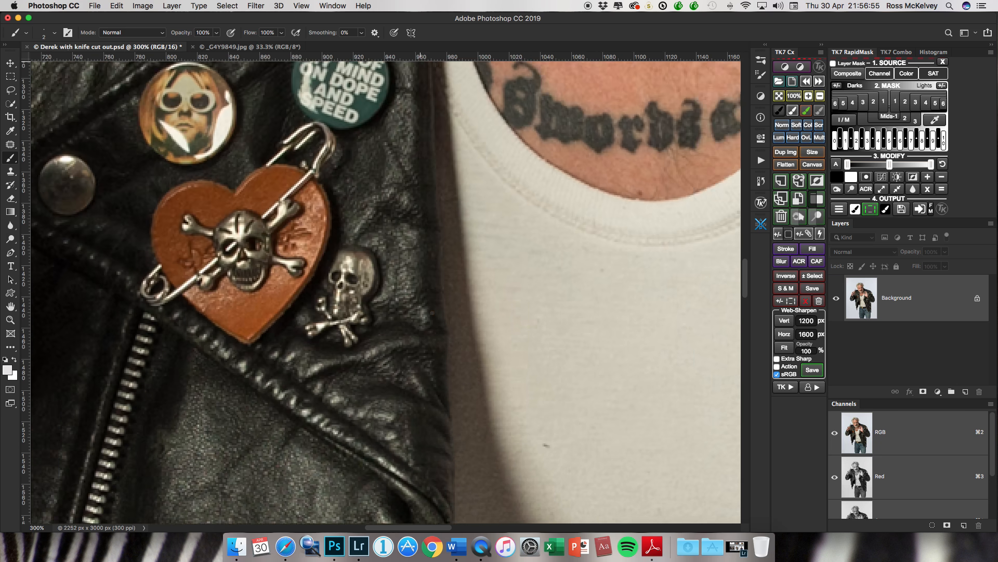
key("super+0")
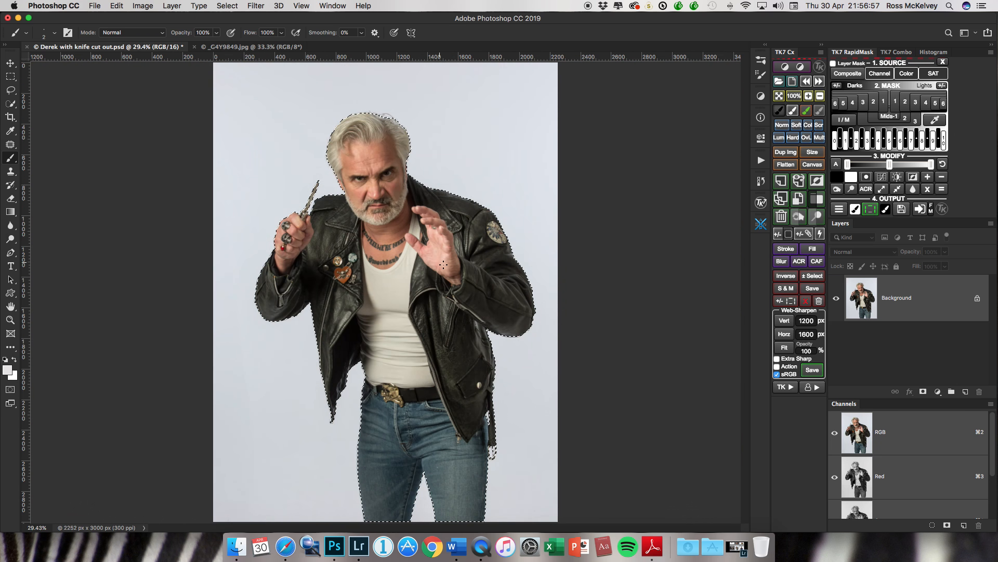
key("super+equal")
key("super+equal")
key("super+equal")
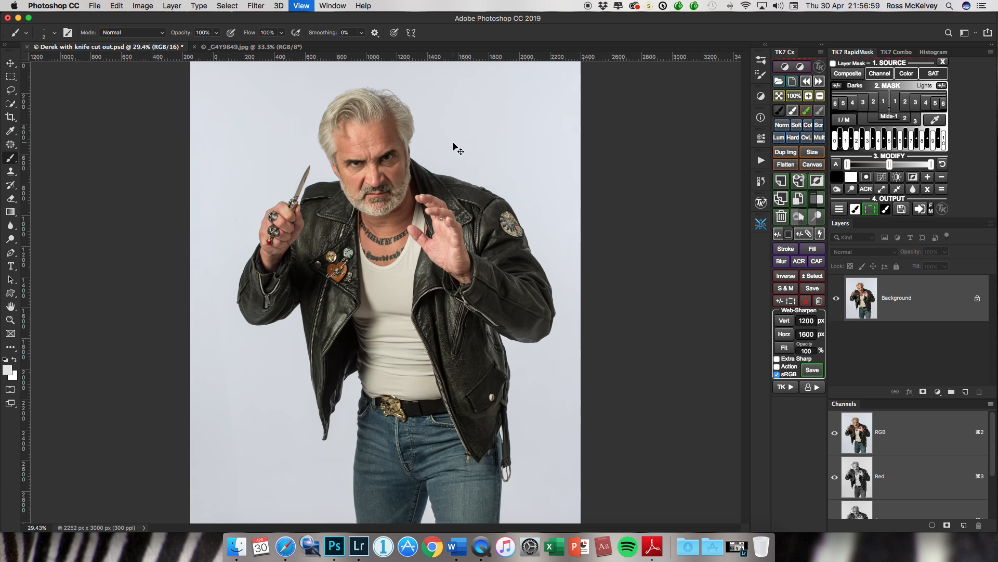
Step: Subtract the background fringe along the top and side of the man's hair from the selection with the Quick Selection tool
key("super+equal")
scroll(454, 145, "up", 12)
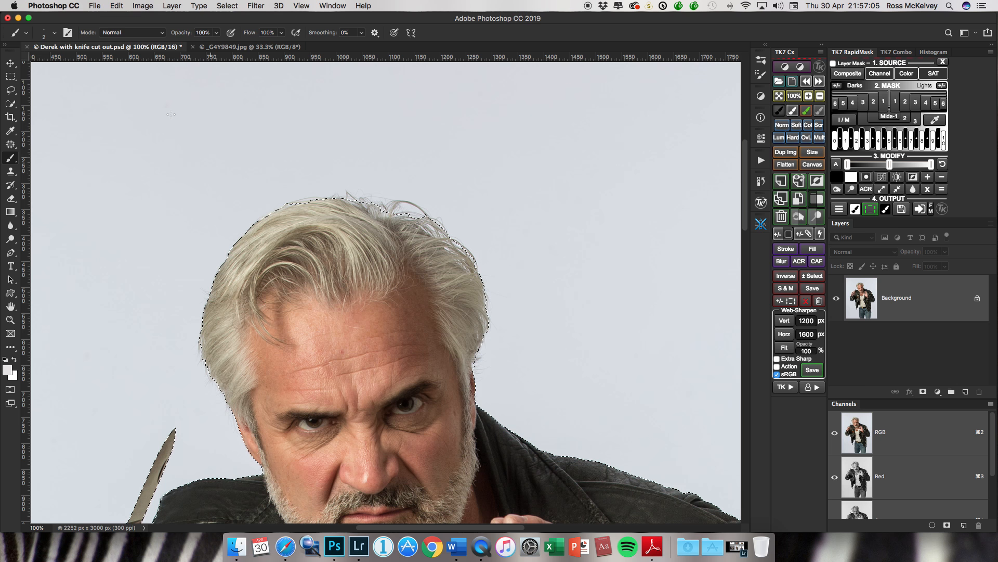
left_click(10, 104)
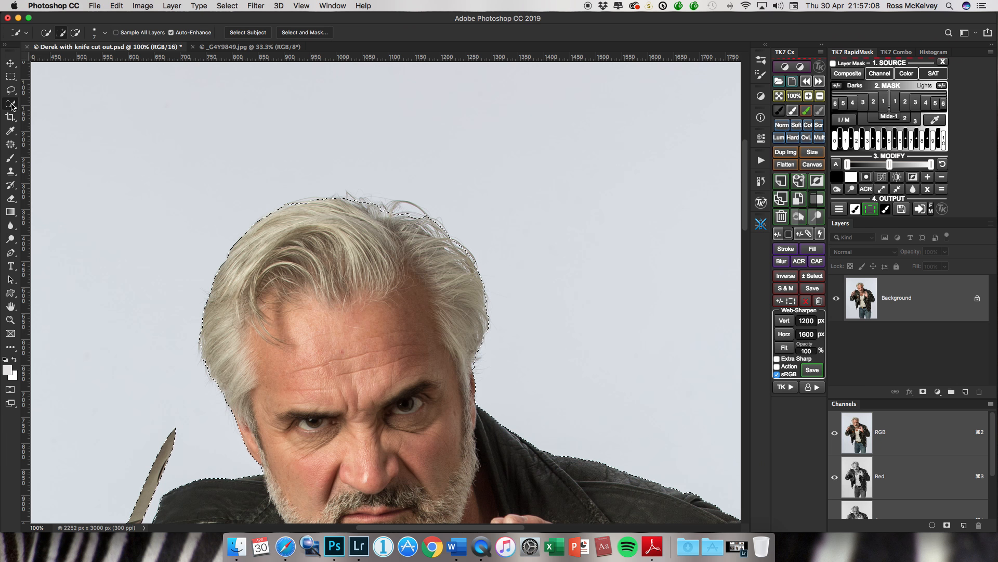
scroll(77, 38, "left", 3)
left_click(76, 33)
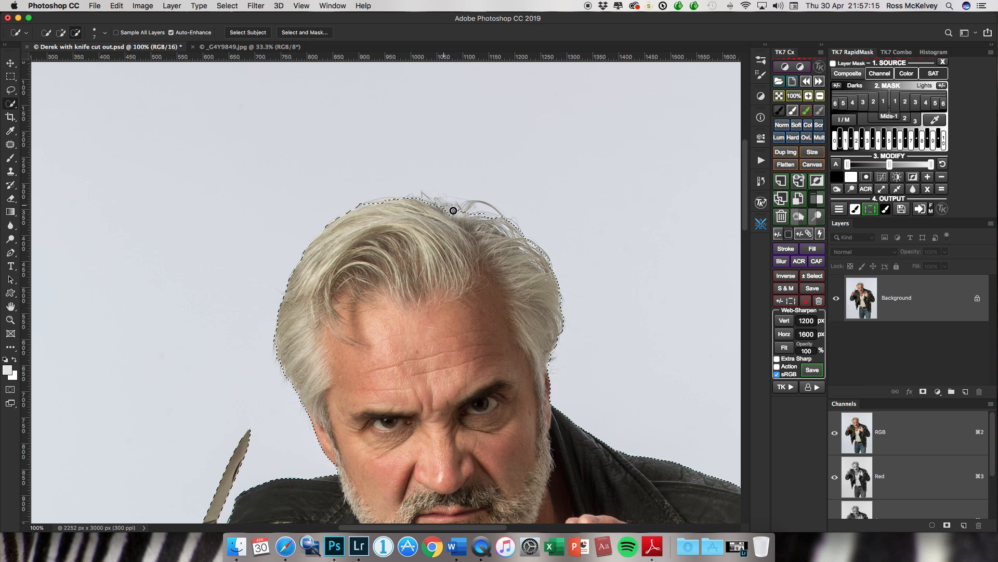
mouse_move(459, 213)
left_mouse_down()
mouse_move(509, 218)
mouse_move(540, 243)
mouse_move(546, 252)
mouse_move(530, 246)
mouse_move(563, 288)
mouse_move(552, 368)
left_mouse_up()
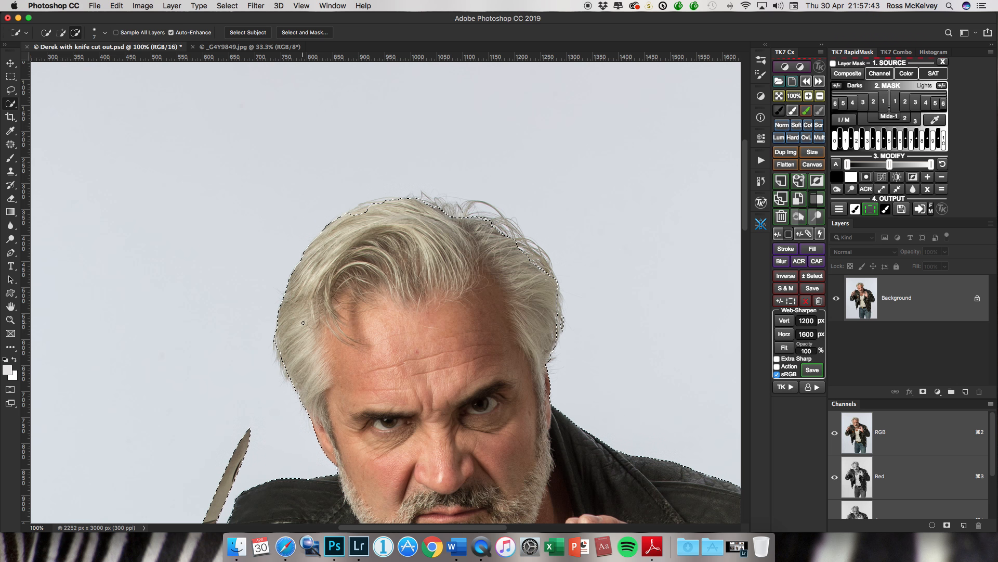
left_click(558, 331)
key("alt")
Step: Open the classic Refine Edge dialog for the selection and brush around the hair outline with a size 30 refine brush
left_click(227, 6)
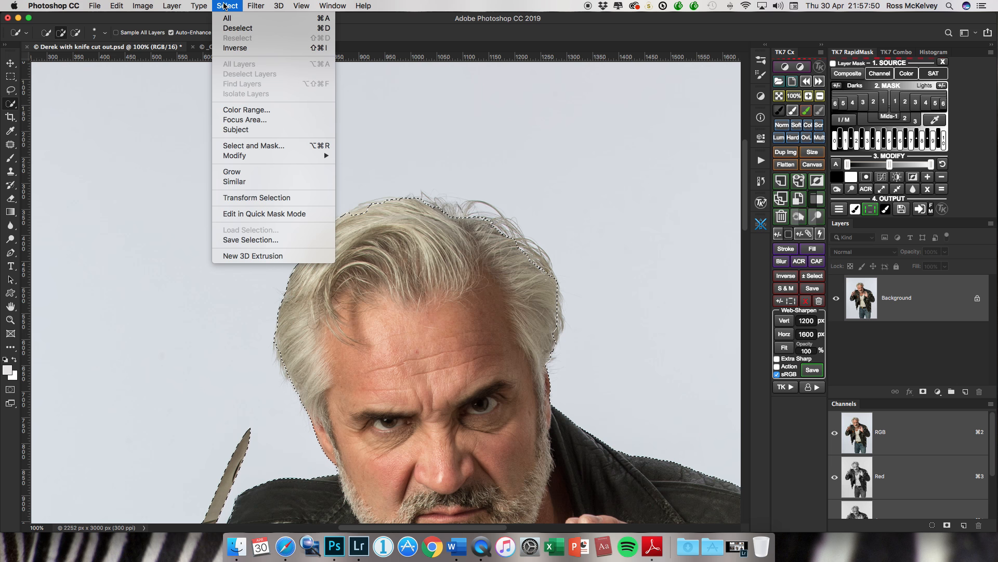
left_click(275, 146, "shift")
left_click_drag(901, 76, 899, 163)
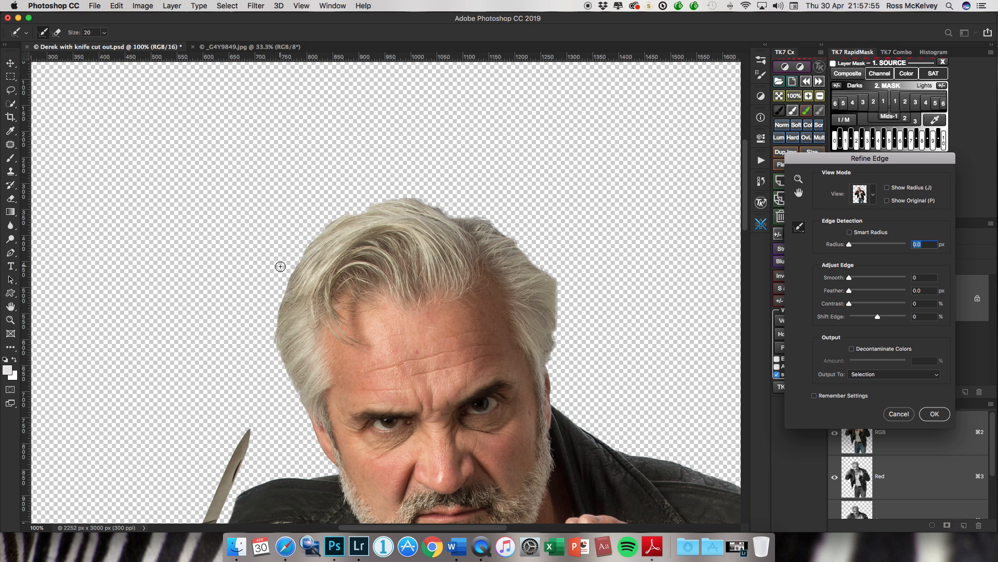
key("bracketright")
key("bracketright")
key("bracketright")
key("bracketright")
key("bracketright")
key("bracketright")
key("bracketright")
key("bracketright")
key("bracketleft")
key("bracketleft")
key("bracketleft")
key("bracketleft")
key("bracketleft")
key("bracketleft")
key("bracketleft")
left_click_drag(337, 469, 338, 469)
key("bracketright")
key("bracketright")
mouse_move(291, 397)
left_mouse_down()
mouse_move(267, 343)
mouse_move(274, 297)
mouse_move(298, 251)
mouse_move(294, 261)
mouse_move(354, 203)
mouse_move(357, 212)
mouse_move(387, 195)
mouse_move(373, 201)
mouse_move(432, 198)
mouse_move(417, 197)
mouse_move(415, 184)
mouse_move(450, 189)
mouse_move(443, 199)
mouse_move(470, 206)
mouse_move(441, 204)
mouse_move(453, 216)
mouse_move(479, 210)
mouse_move(433, 186)
mouse_move(504, 215)
mouse_move(487, 207)
mouse_move(476, 218)
mouse_move(505, 213)
mouse_move(497, 218)
mouse_move(507, 236)
mouse_move(529, 243)
mouse_move(501, 215)
mouse_move(562, 272)
mouse_move(554, 373)
mouse_move(564, 286)
mouse_move(532, 236)
mouse_move(466, 186)
mouse_move(388, 187)
mouse_move(330, 210)
left_mouse_up()
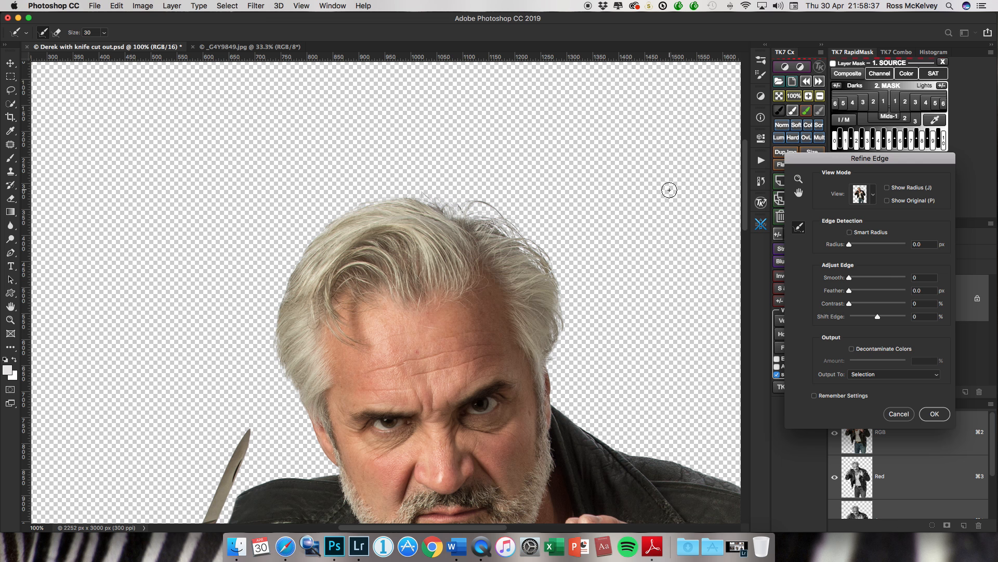
Step: Output the refined edge as a new layer with layer mask and check the cut-out around the hair, knife and hands
left_click(898, 380)
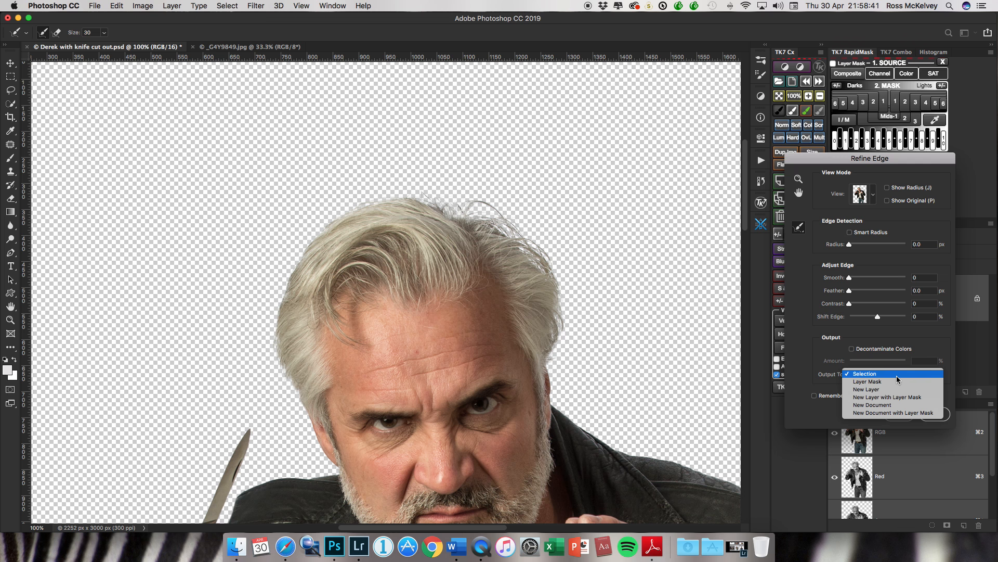
left_click(916, 398)
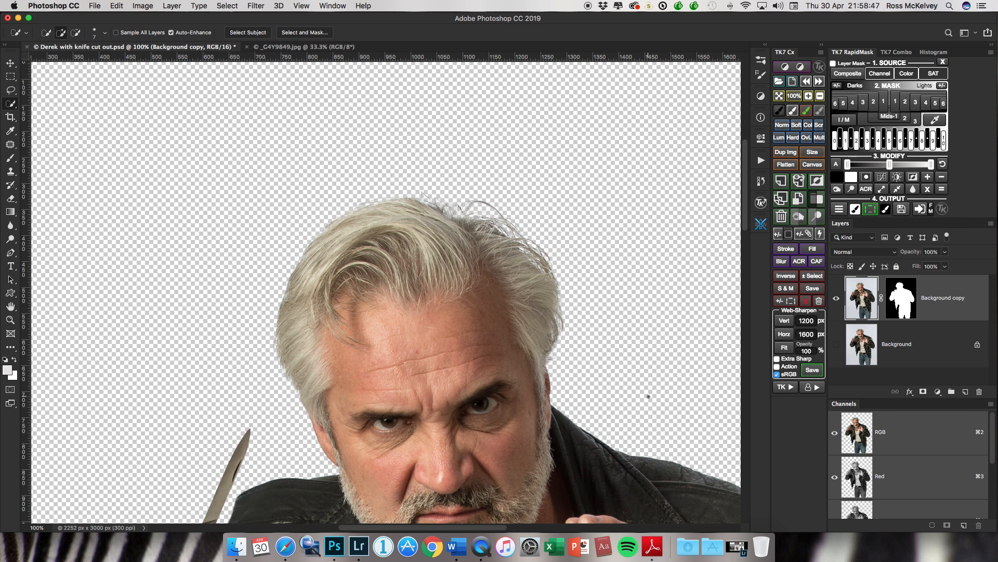
scroll(537, 367, "down", 3)
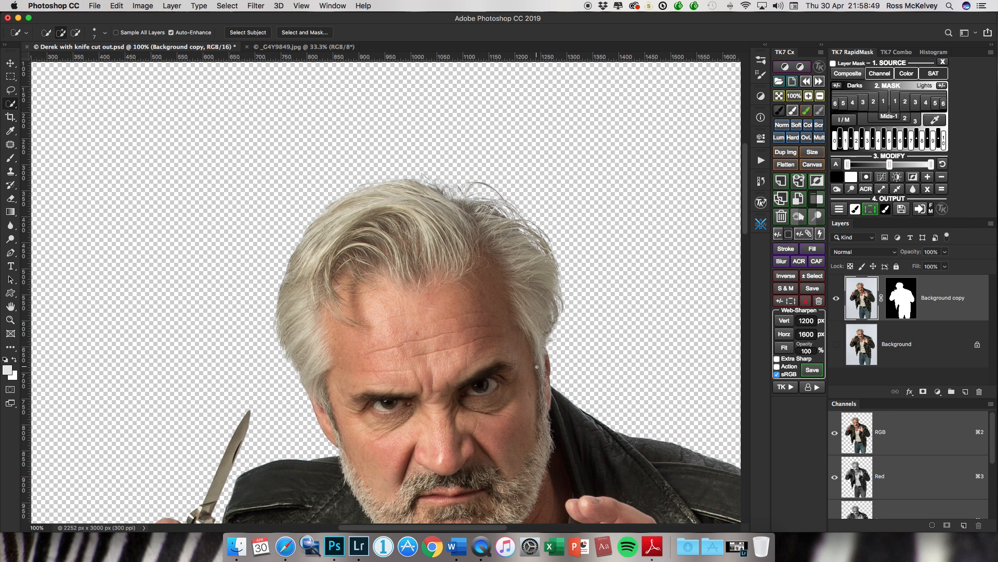
scroll(536, 367, "down", 10)
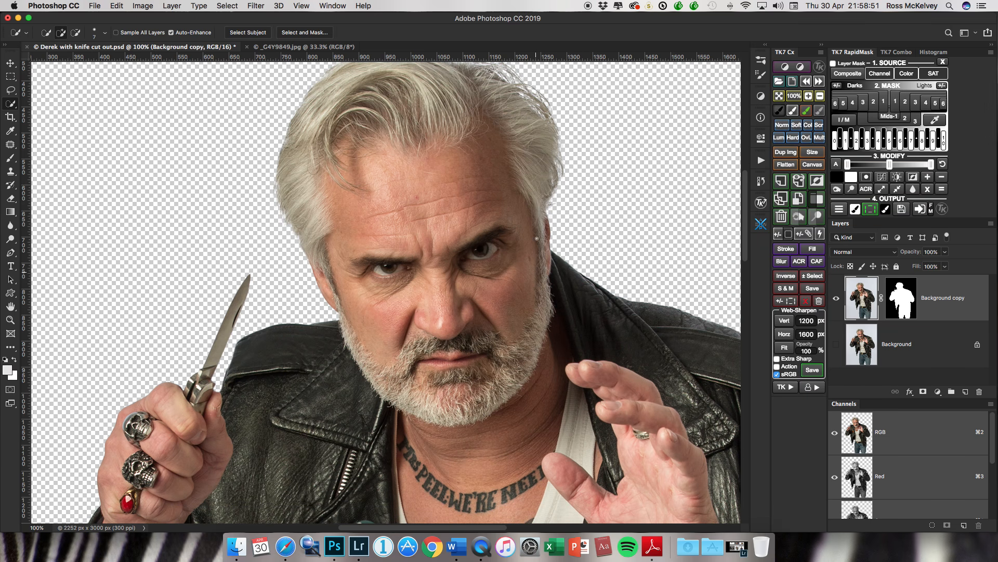
scroll(547, 273, "right", 3)
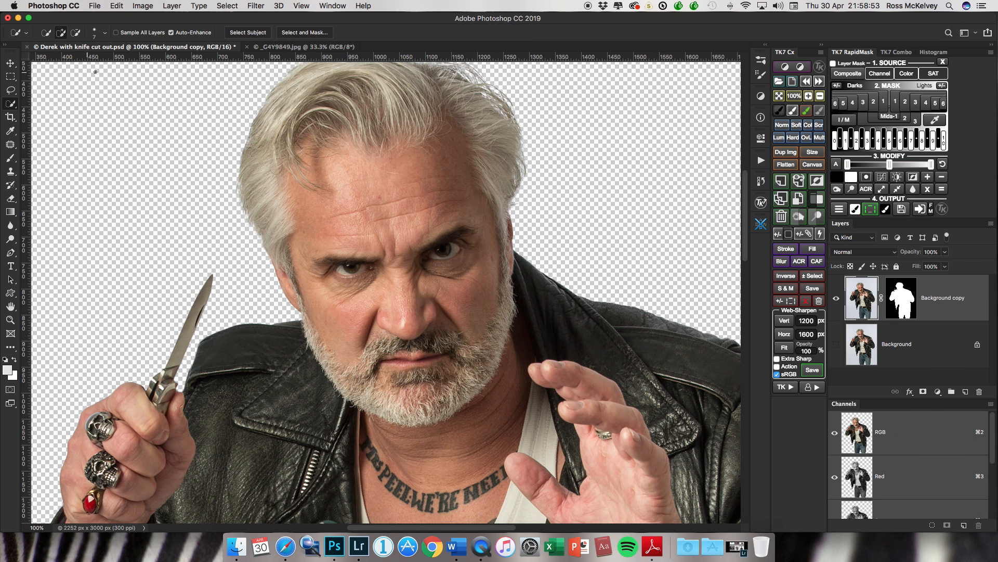
Step: In the tunnel photo _G4Y9849.jpg, lasso the small litter on the floor beside the wall, fill it away and deselect
left_click(292, 46)
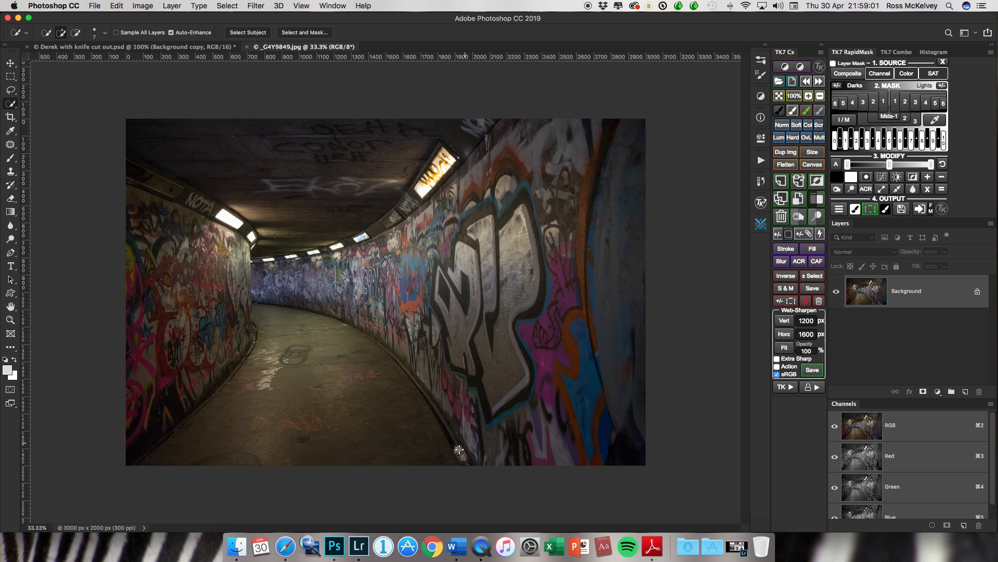
left_click(12, 89)
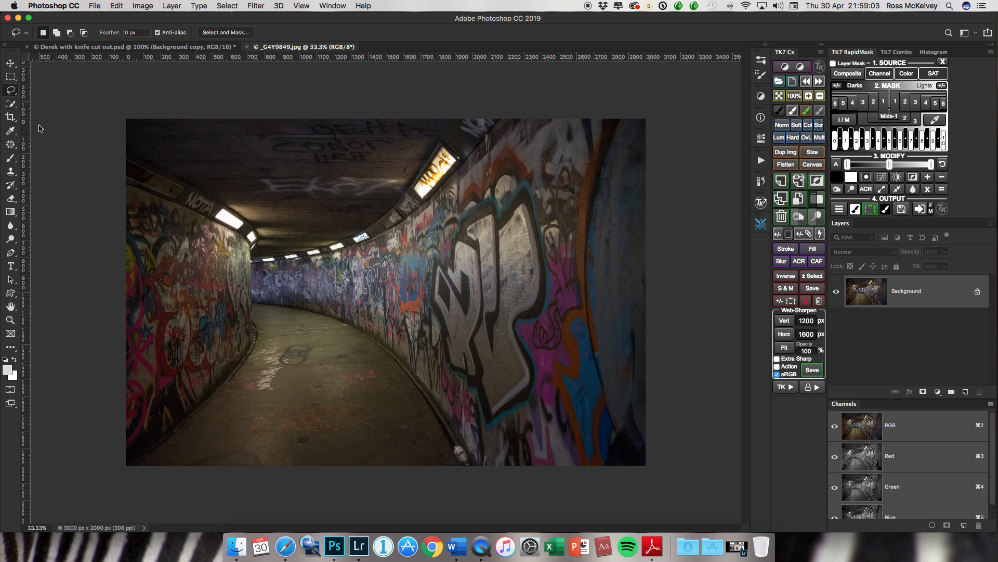
mouse_move(462, 441)
left_mouse_down()
mouse_move(453, 448)
mouse_move(470, 469)
mouse_move(460, 440)
left_mouse_up()
key("shift+BackSpace")
key("Return")
key("super+d")
Step: Move the masked man layer from the cut-out document into the tunnel photo
left_click(175, 47)
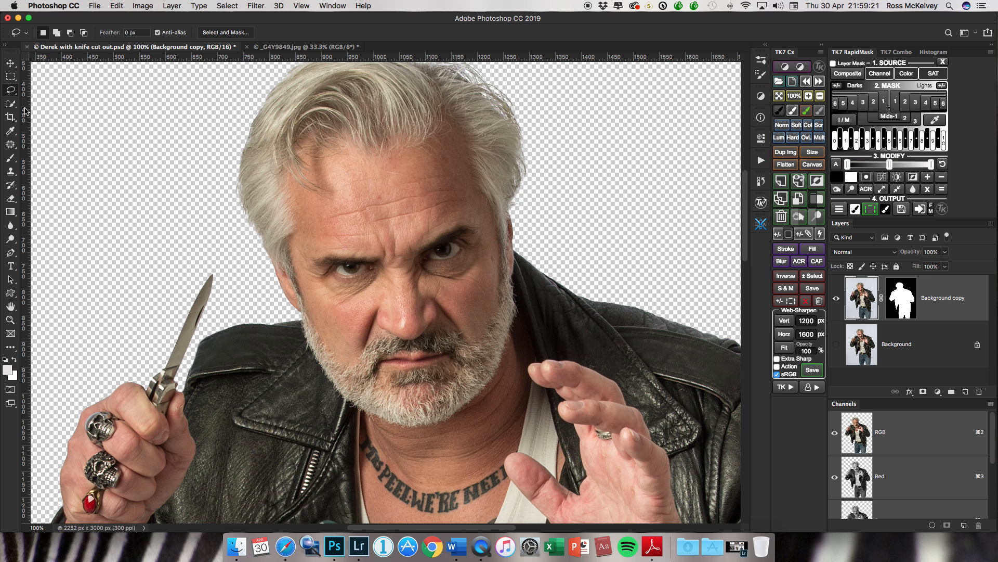
key("v")
left_click_drag(354, 149, 404, 281)
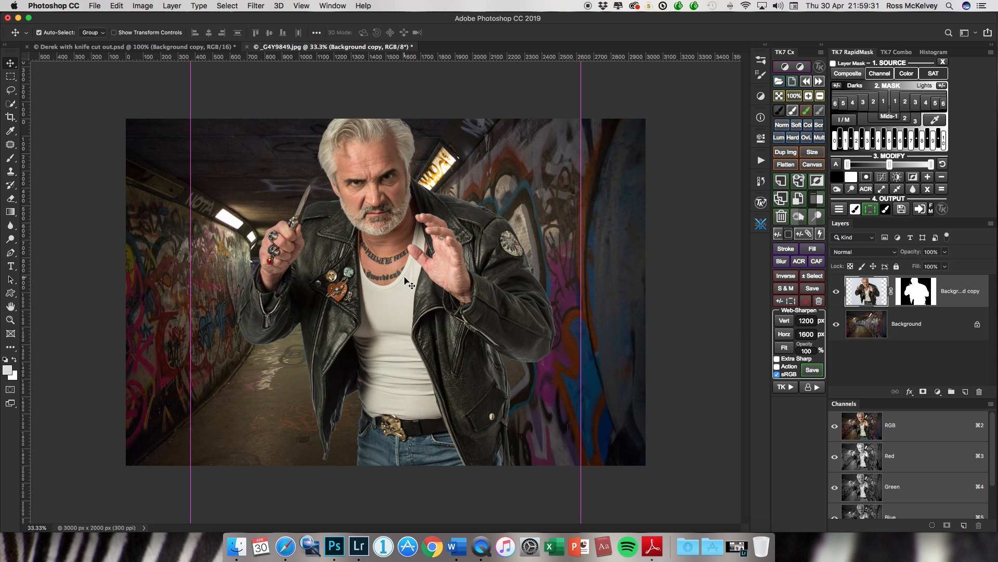
Step: Scale the man down proportionally to about 83% with Free Transform and place him in the left half of the tunnel
key("ctrl+t")
key("ctrl+0")
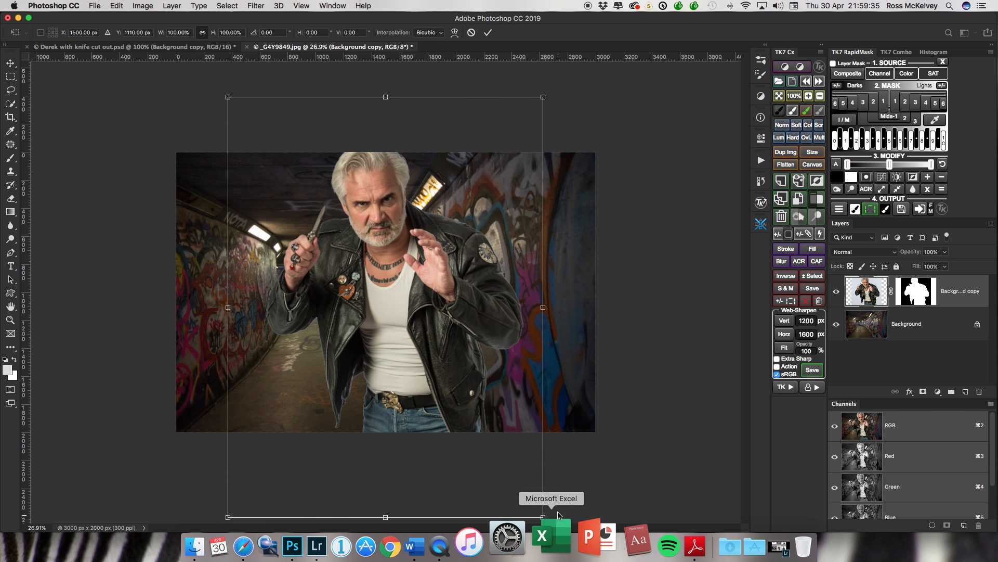
left_click_drag(544, 96, 492, 165)
left_click_drag(440, 297, 409, 254)
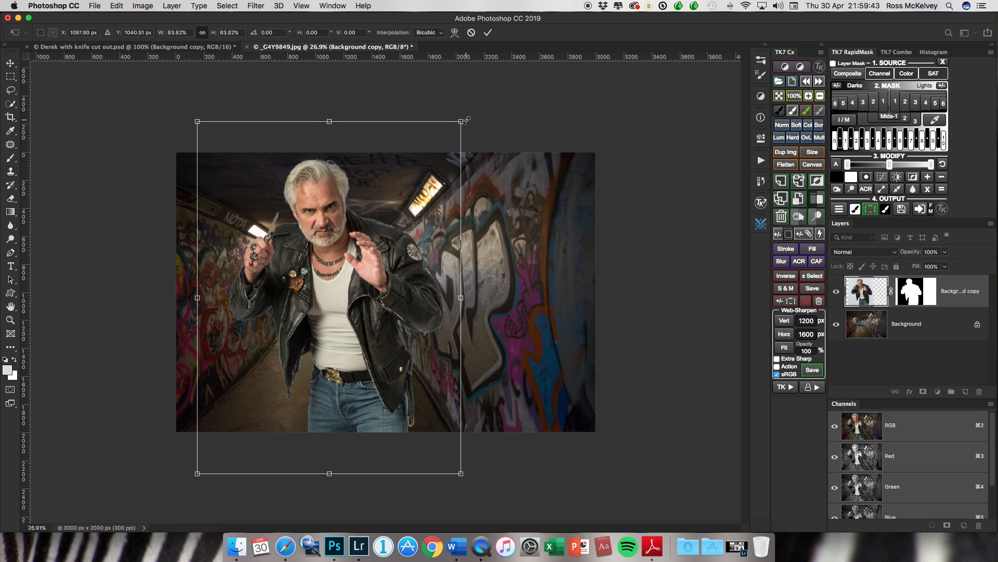
left_click_drag(465, 120, 459, 124)
left_click_drag(397, 284, 371, 314)
mouse_move(308, 319)
left_mouse_down()
mouse_move(312, 306)
mouse_move(319, 314)
left_mouse_up()
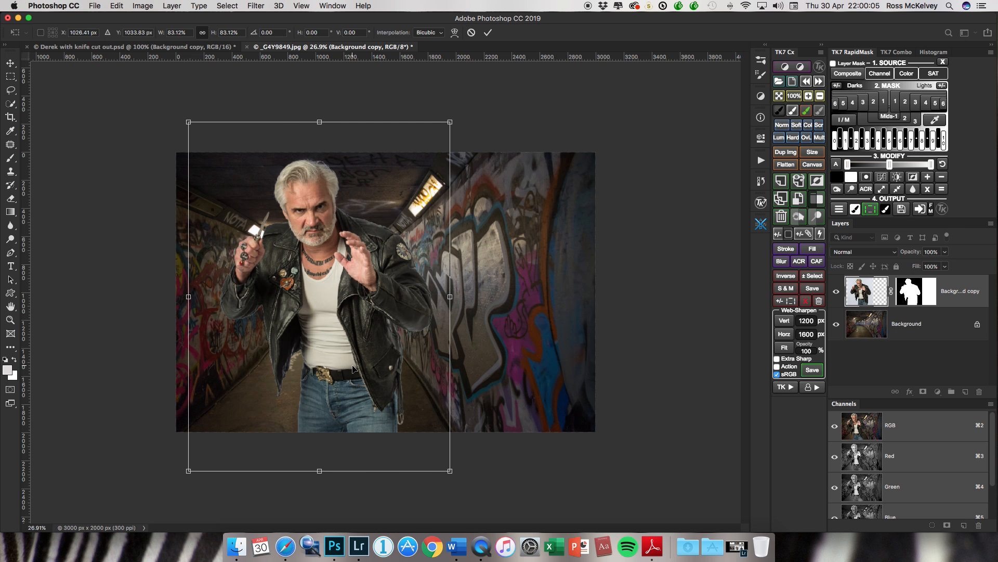
left_click_drag(314, 333, 318, 331)
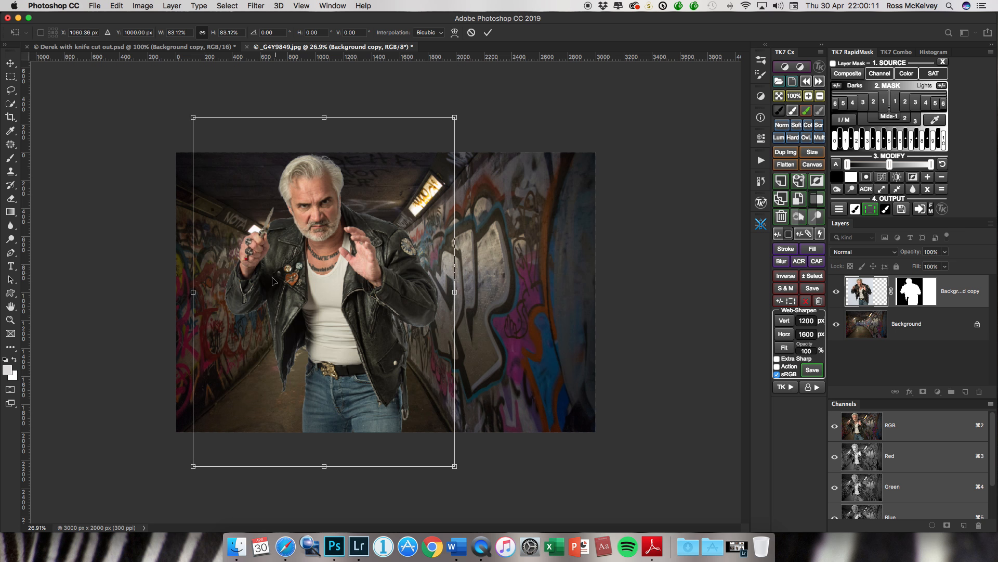
Step: Fine-tune the man's scale to 83.59% and his position to about X 1129 px, Y 1029 px, and apply the transform
left_click_drag(268, 283, 274, 277)
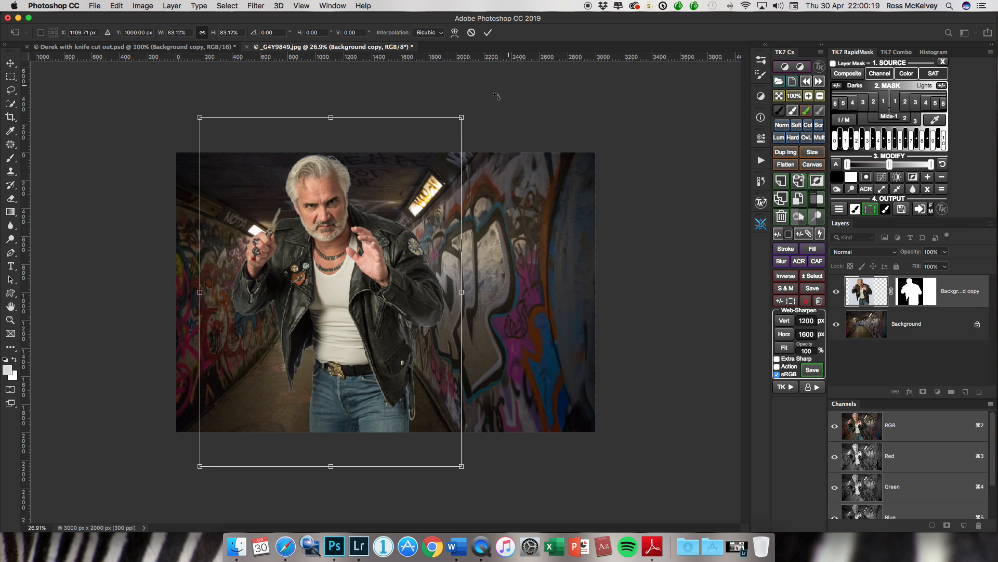
left_click_drag(462, 116, 463, 121)
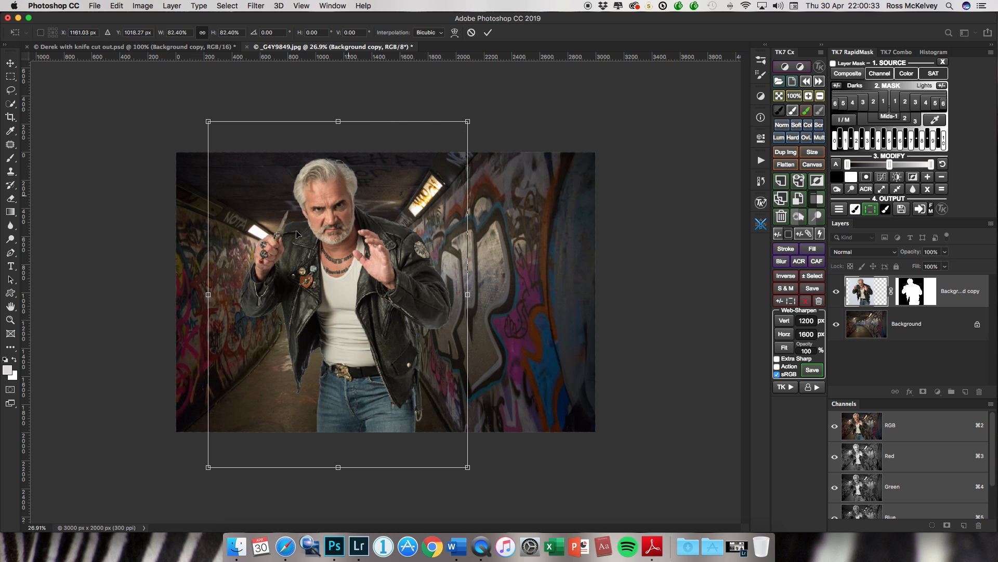
left_click_drag(211, 469, 204, 472)
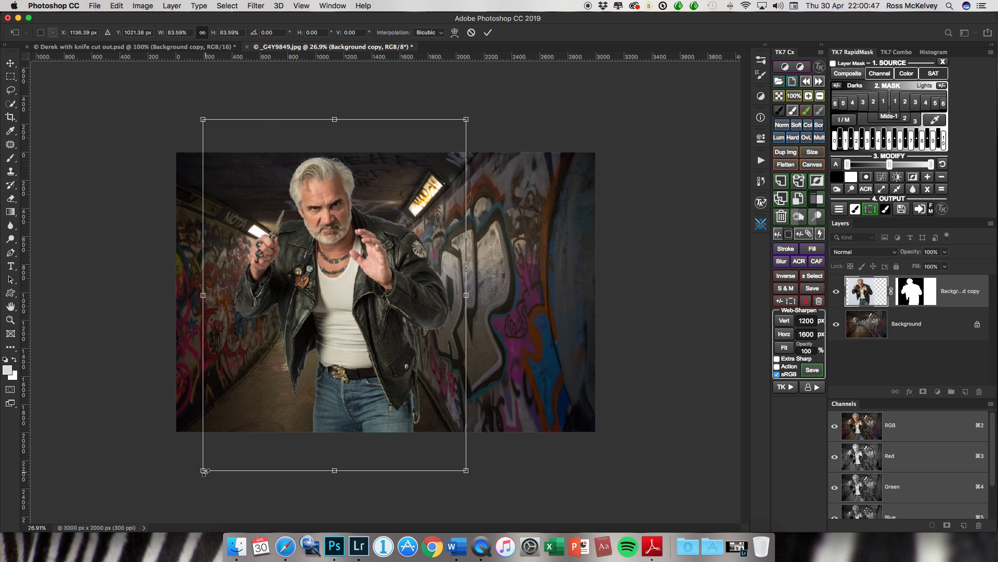
left_click_drag(204, 471, 203, 472)
key("Left")
key("Left")
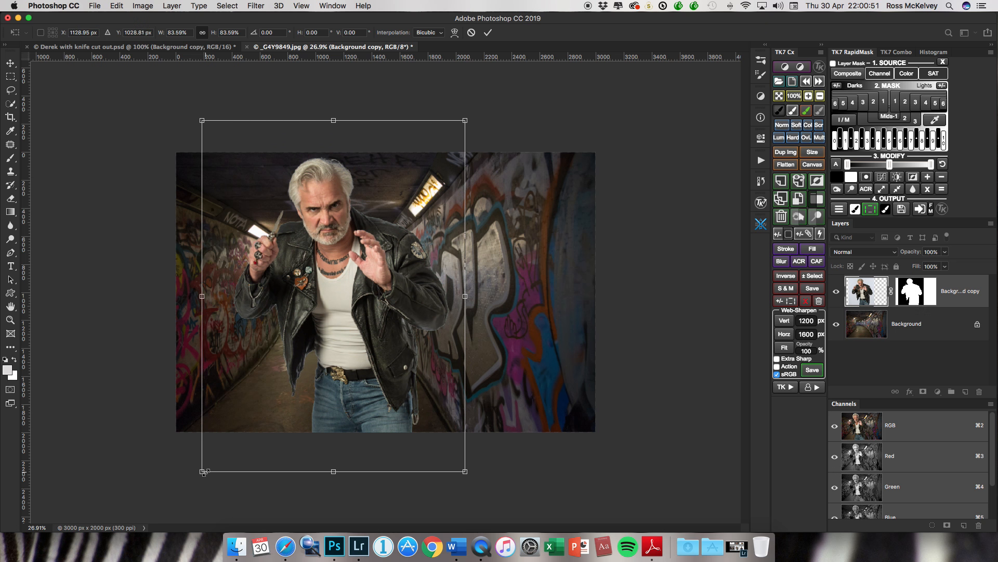
key("Return")
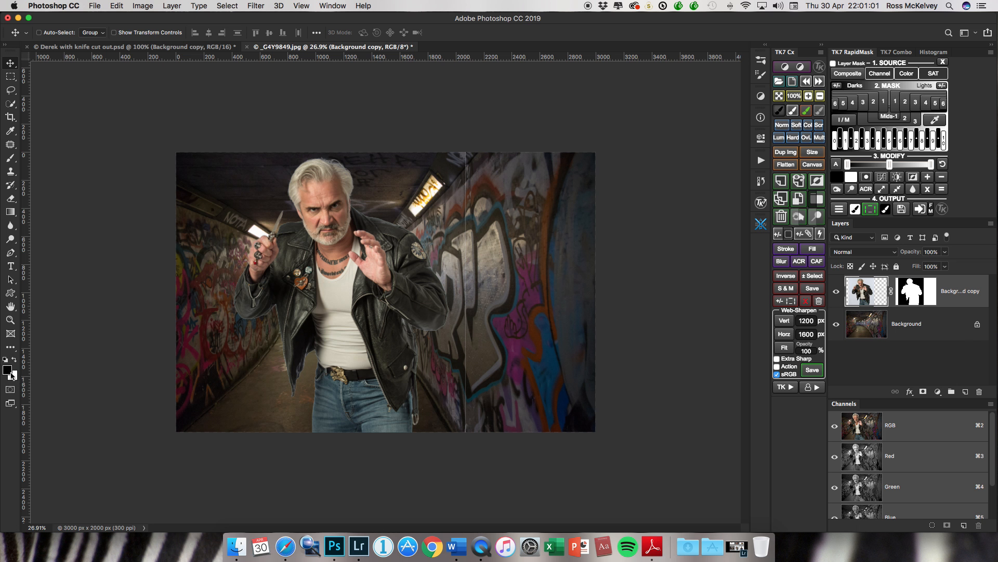
Step: On the man's layer mask, paint out the faint vertical edge line on the graffiti wall with a black 150 px brush
left_click(912, 293)
key("b")
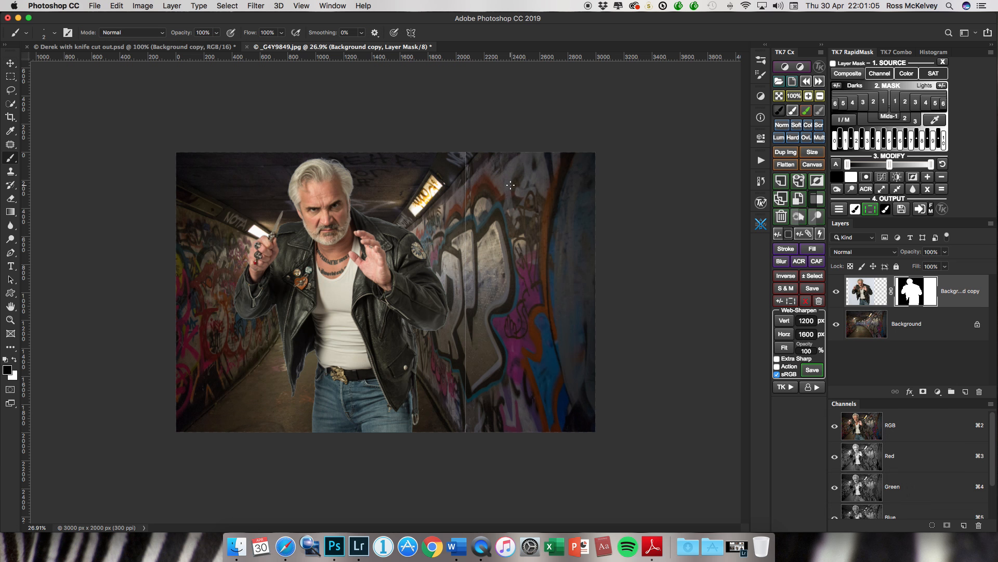
key("bracketright")
key("bracketright")
key("bracketright")
key("bracketright")
key("bracketright")
key("bracketright")
key("bracketright")
key("bracketright")
key("bracketright")
key("bracketright")
key("bracketright")
key("bracketright")
key("bracketright")
left_click(465, 437, "shift")
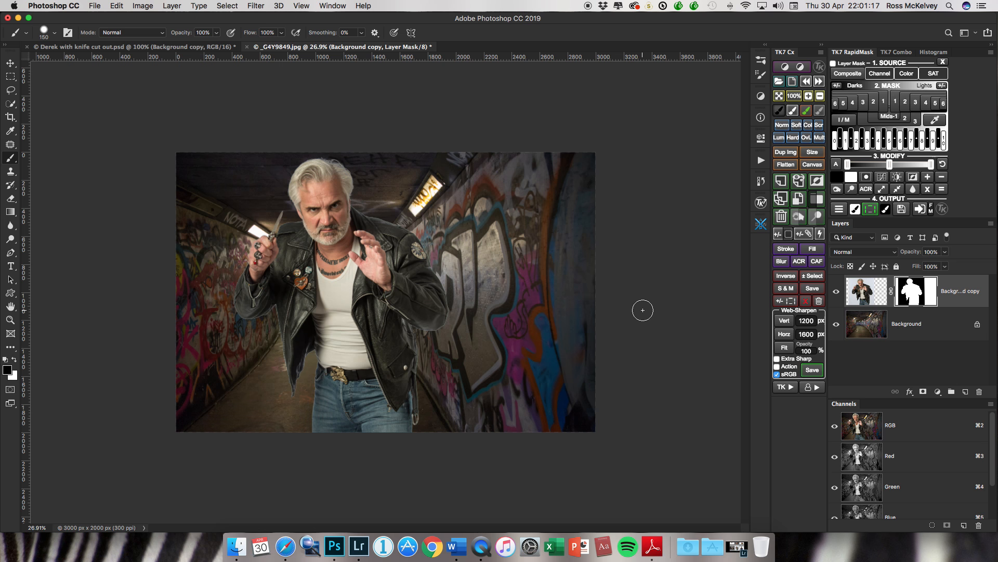
Step: Examine the man's edges against the tunnel background, around the hair, jacket and knife
key("super+equal")
key("super+equal")
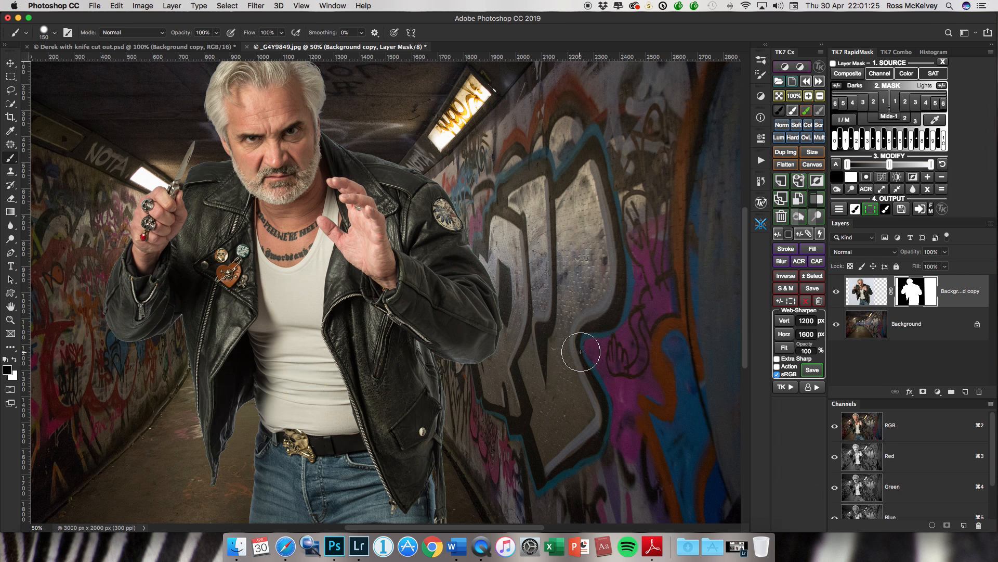
scroll(614, 346, "left", 3)
scroll(614, 346, "up", 2)
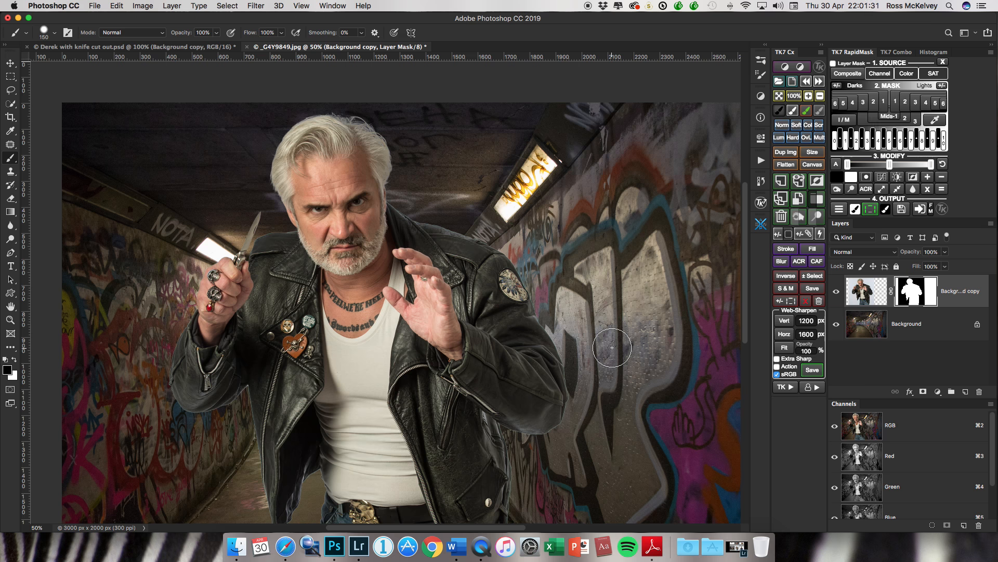
scroll(613, 348, "down", 1)
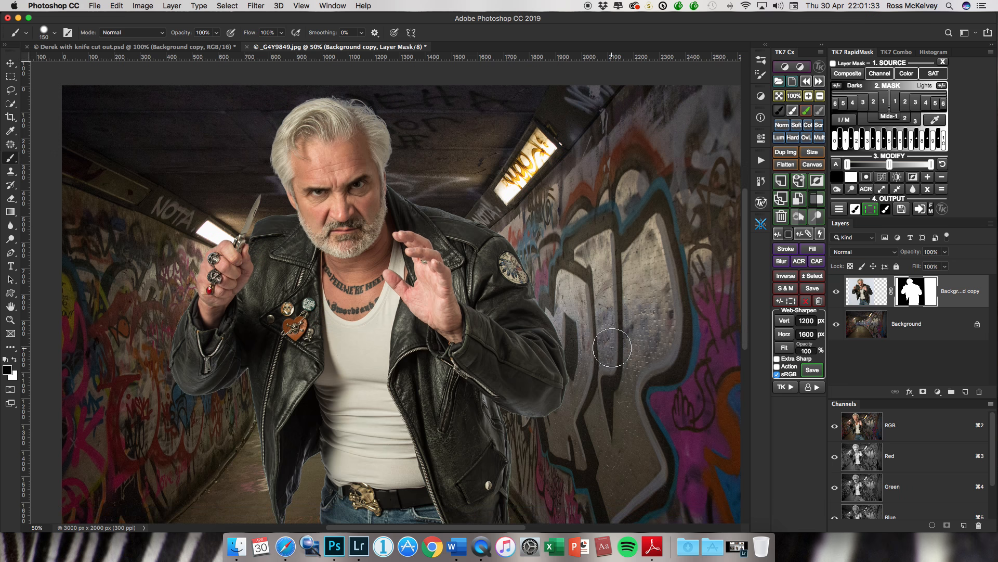
scroll(612, 347, "up", 1)
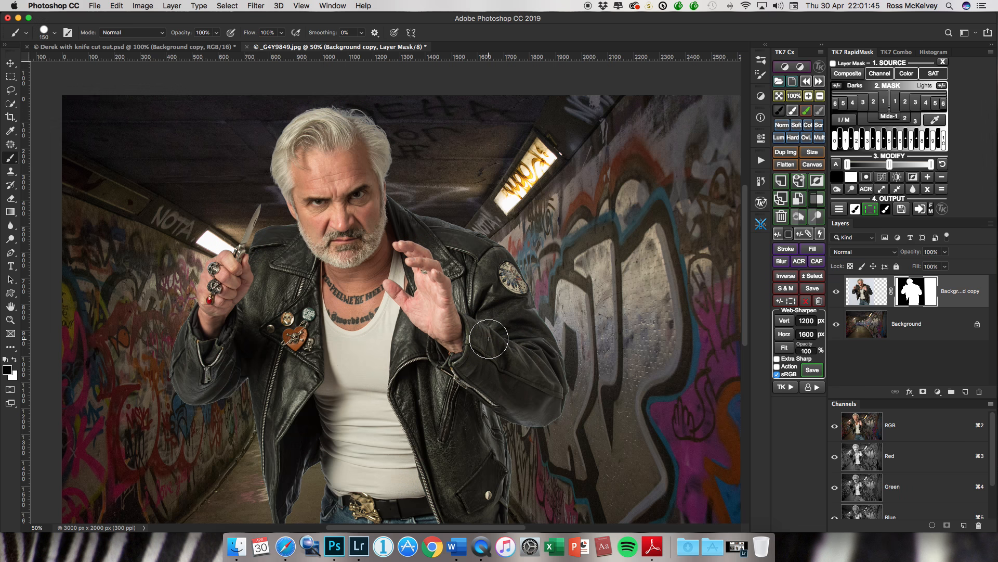
scroll(489, 338, "up", 1)
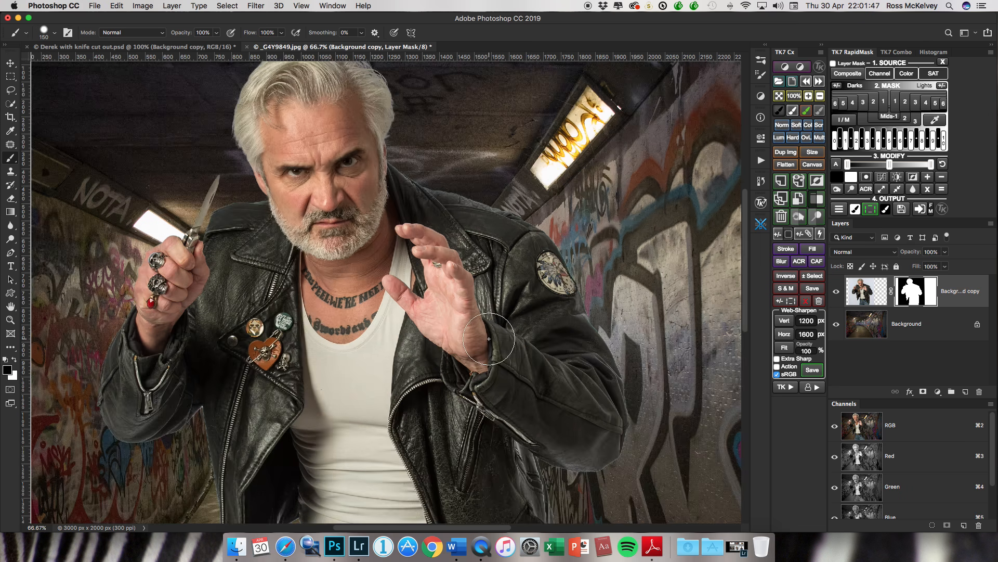
scroll(488, 338, "up", 5)
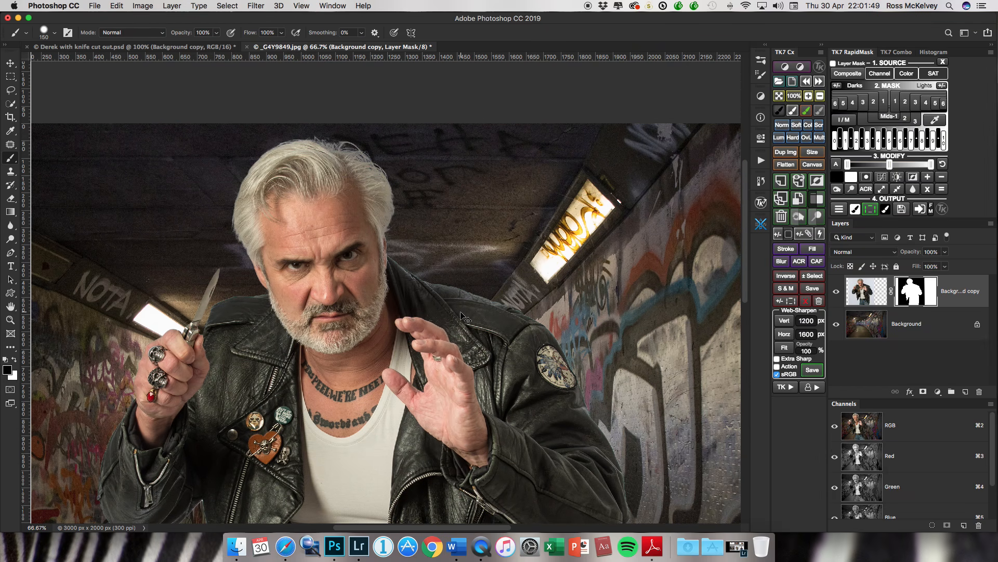
Step: With a very small black brush on the man's layer mask, paint out the fringe along the jacket's collar and shoulder beside the outstretched hand
key("super+plus")
scroll(461, 312, "up", 1)
key("bracketleft")
key("bracketleft")
key("bracketleft")
key("bracketleft")
key("bracketleft")
key("bracketleft")
key("bracketleft")
key("bracketleft")
key("bracketleft")
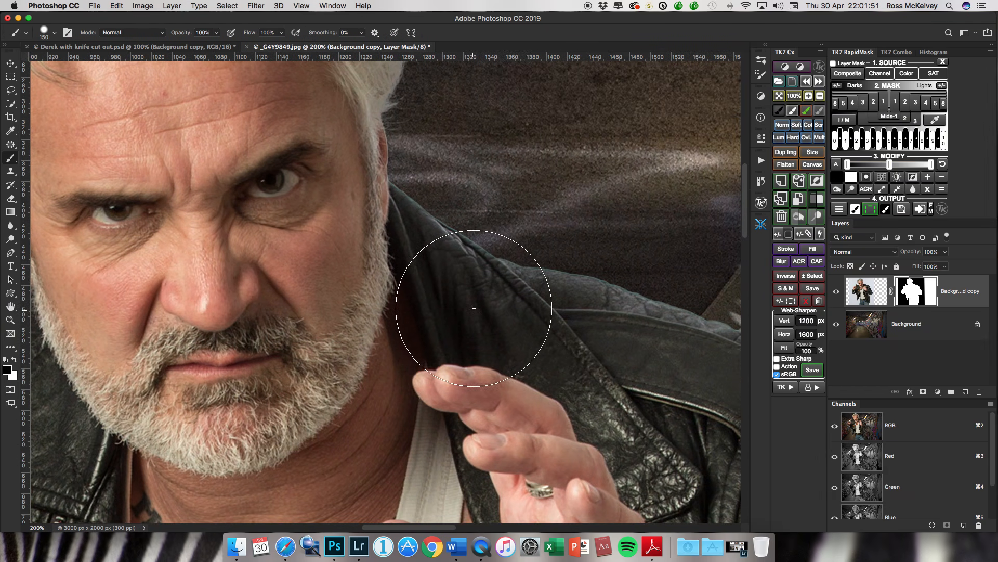
key("bracketleft")
key("bracketleft")
key("bracketleft")
key("bracketleft")
key("bracketleft")
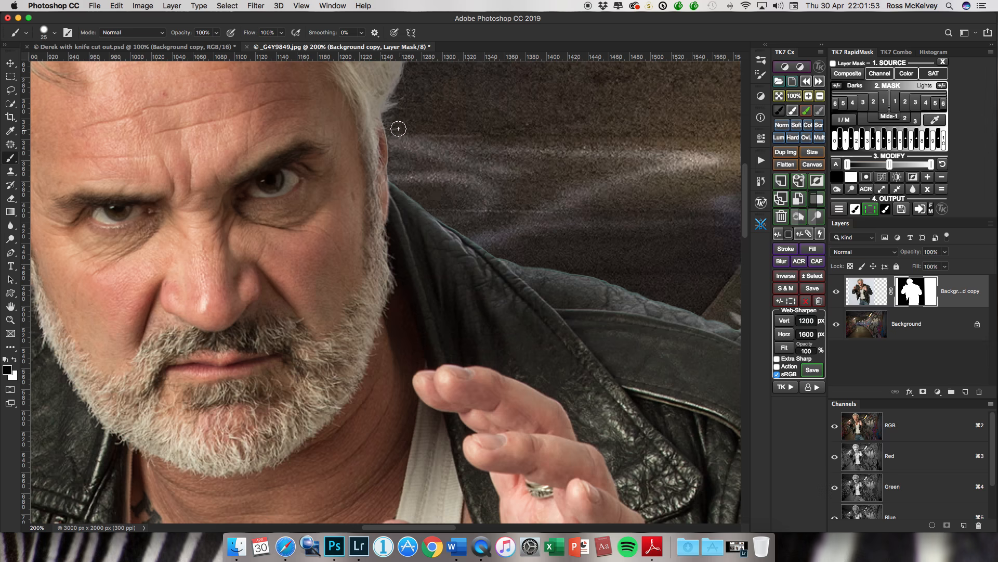
key("bracketleft")
key("bracketleft")
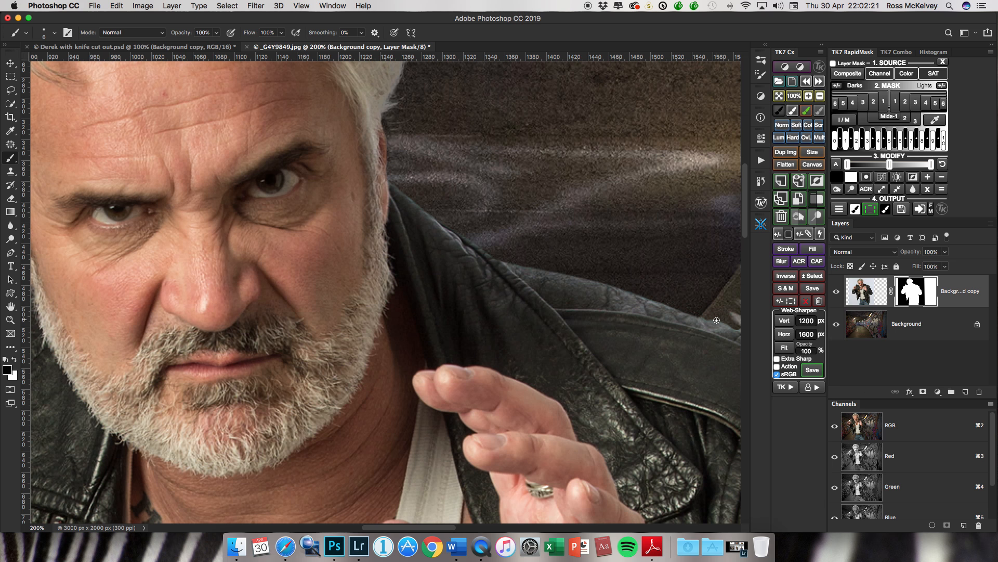
scroll(622, 286, "right", 5)
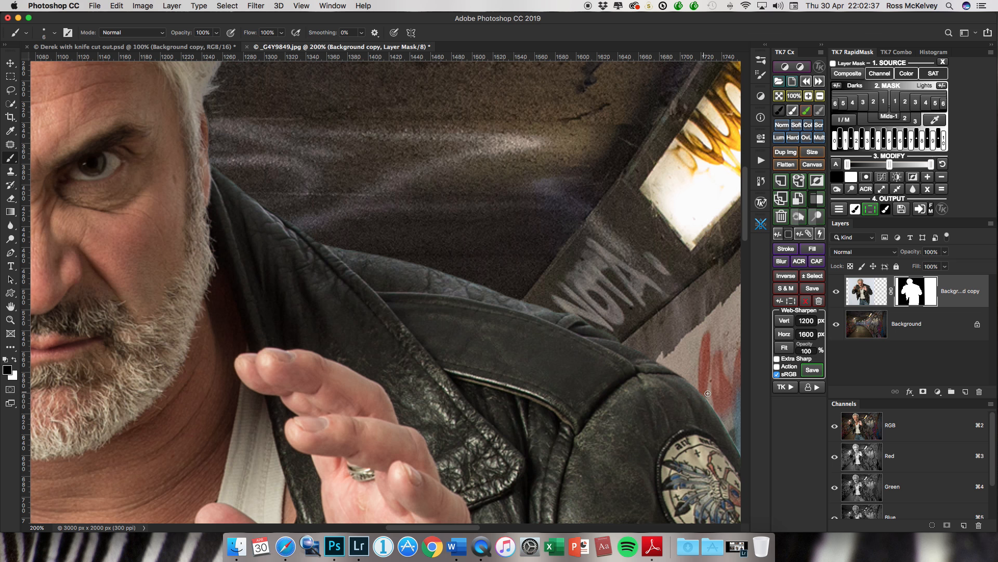
scroll(711, 386, "down", 3)
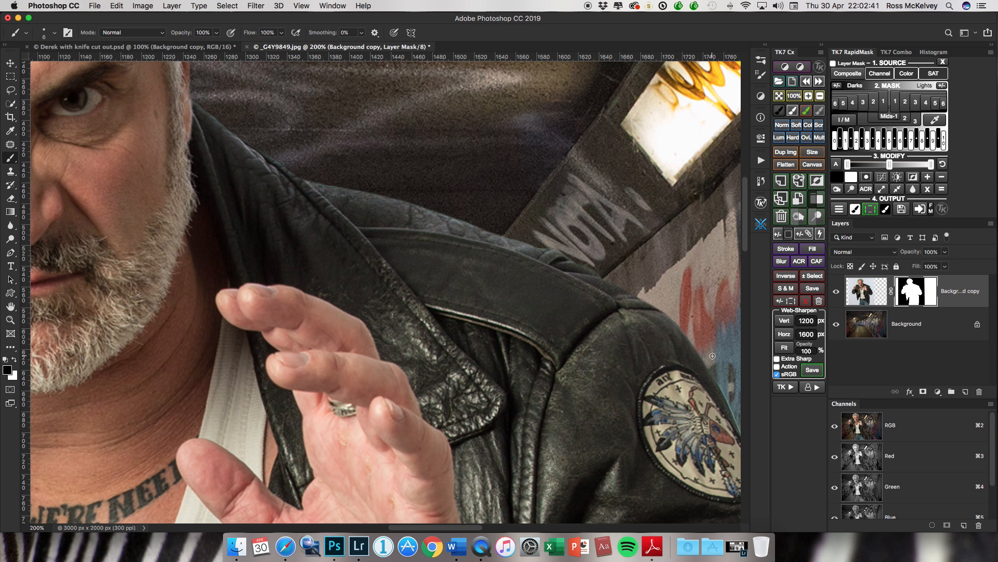
Step: Paint out the pale fringe on the mask along the outer sleeve, from the round arm patch down towards the elbow
scroll(713, 356, "down", 5)
scroll(712, 356, "right", 5)
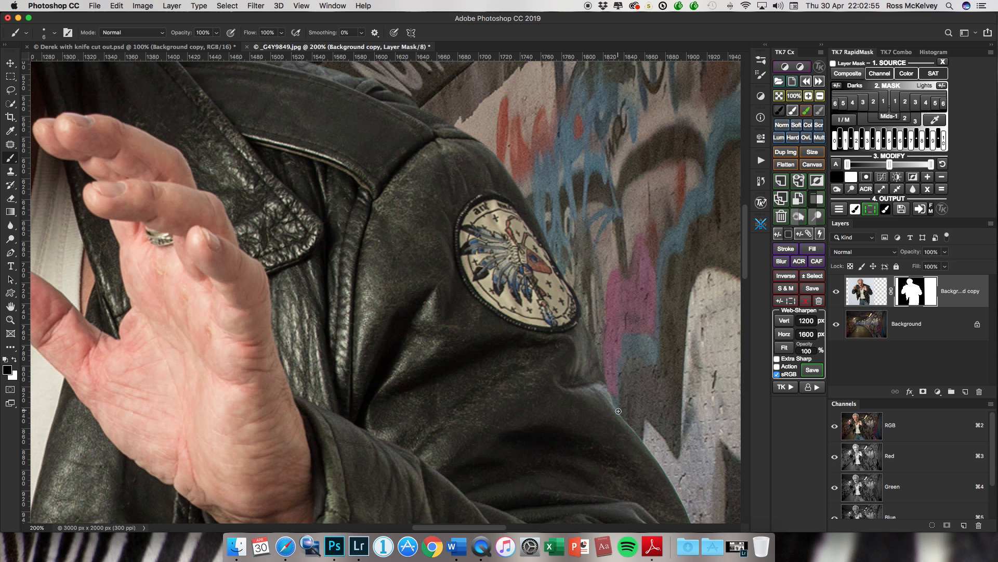
scroll(625, 387, "down", 2)
scroll(626, 388, "right", 2)
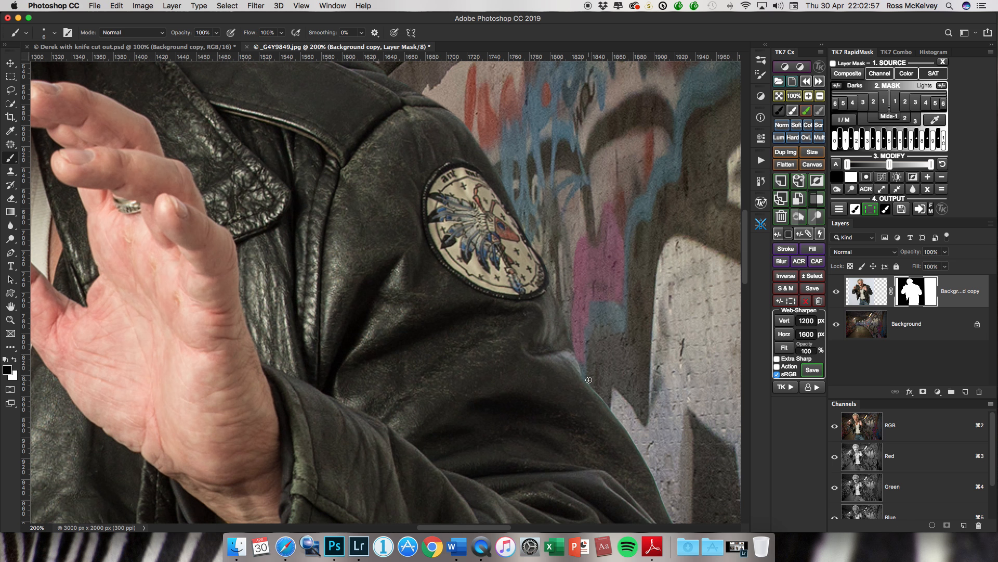
scroll(613, 392, "right", 2)
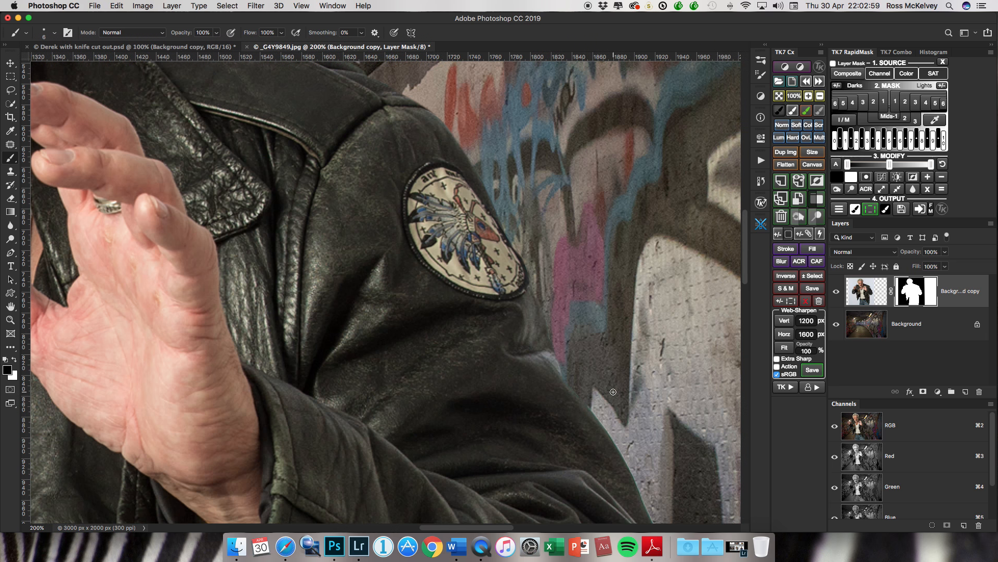
scroll(613, 392, "down", 4)
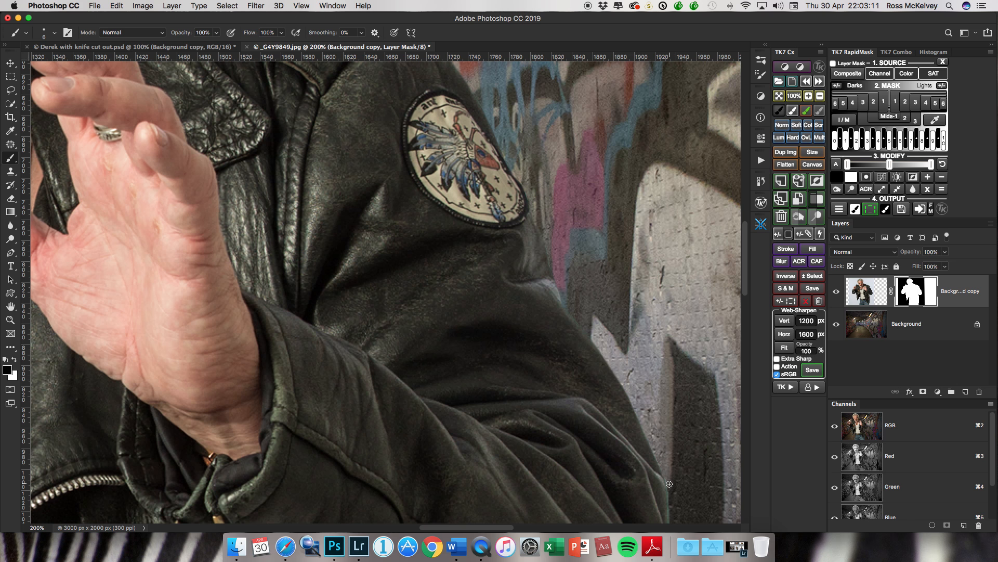
scroll(678, 409, "down", 5)
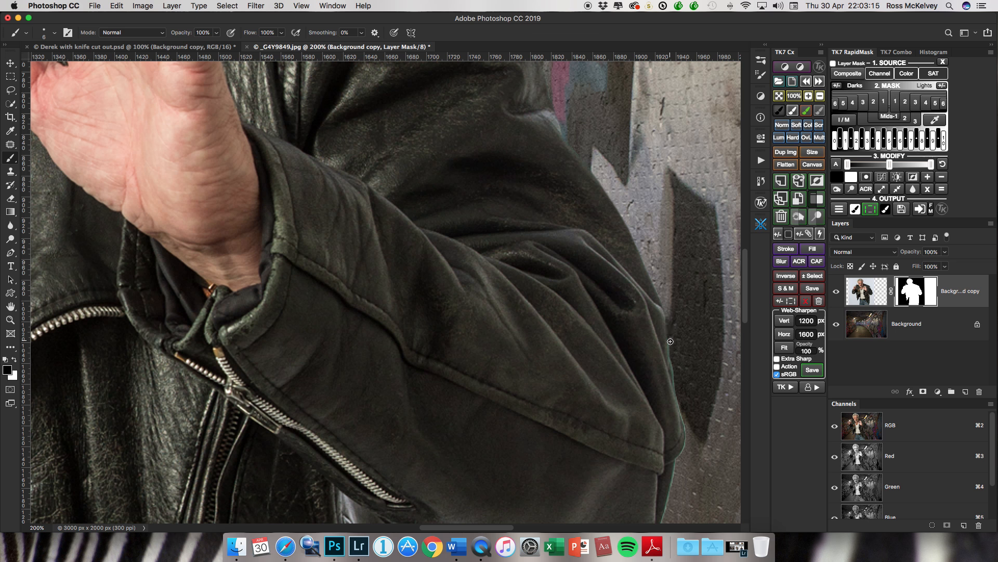
Step: Paint black on the mask around the elbow and the jacket edge just beneath it to remove the remaining halo
left_click_drag(676, 382, 680, 390)
left_click(678, 398, "shift")
left_click(682, 416, "shift")
left_click(685, 426, "shift")
left_click(686, 433, "shift")
scroll(674, 480, "down", 3)
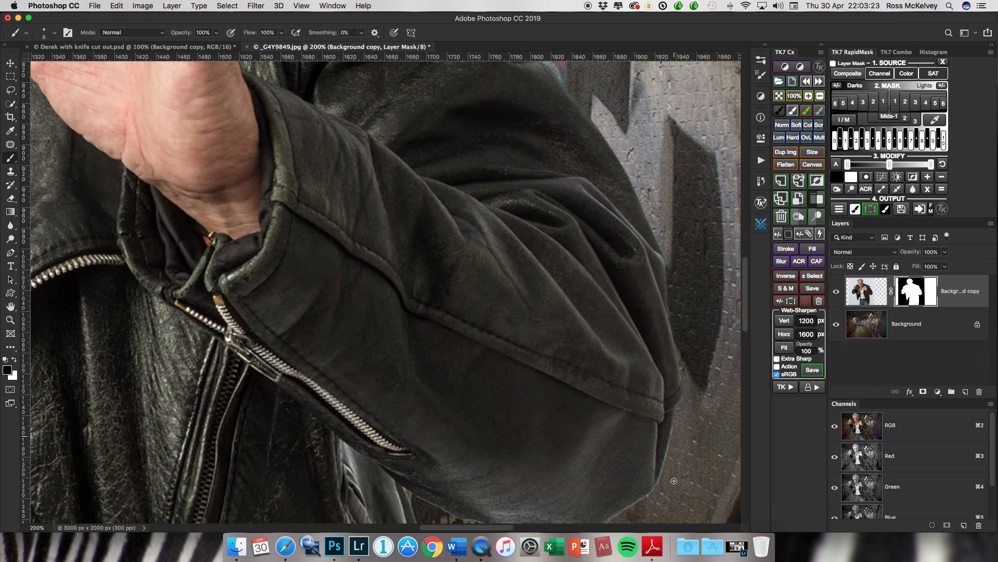
left_click(669, 448, "shift")
mouse_move(661, 469)
left_mouse_down()
mouse_move(653, 494)
mouse_move(622, 514)
left_mouse_up()
scroll(627, 451, "down", 7)
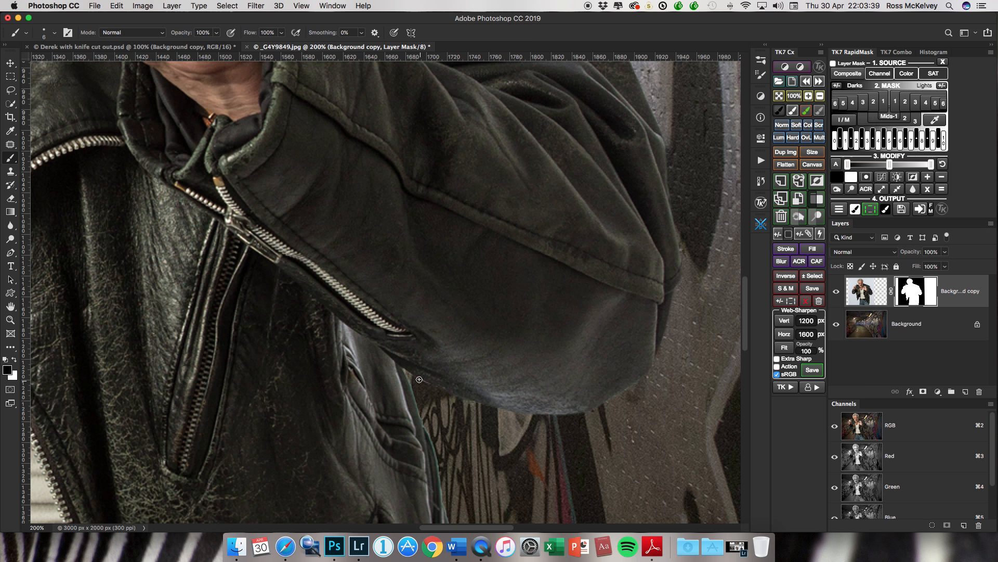
left_click_drag(402, 368, 434, 440)
Step: Lasso the fringed jacket edge beside the pocket flap and feather the selection
scroll(447, 421, "down", 3)
scroll(447, 420, "down", 5)
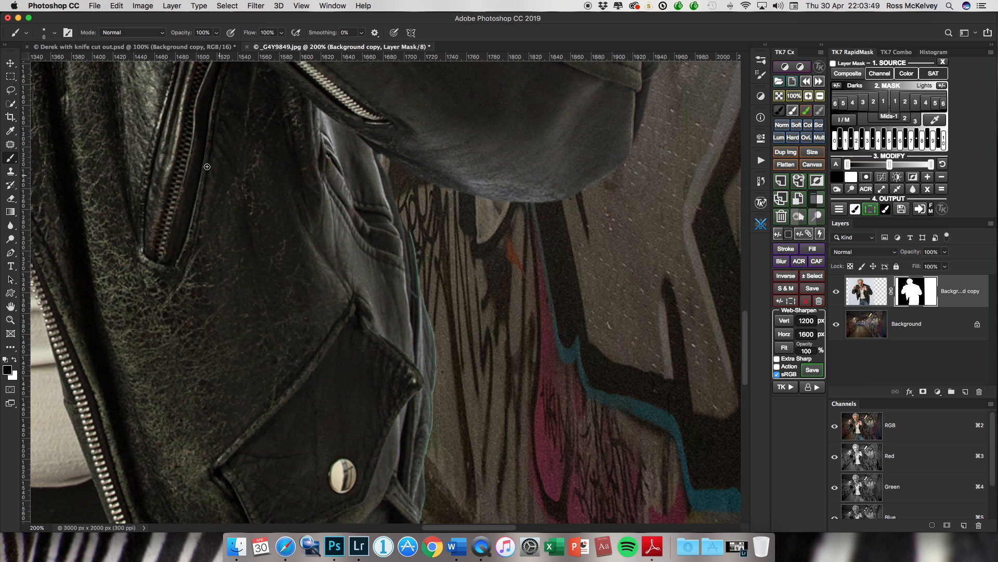
left_click(9, 91)
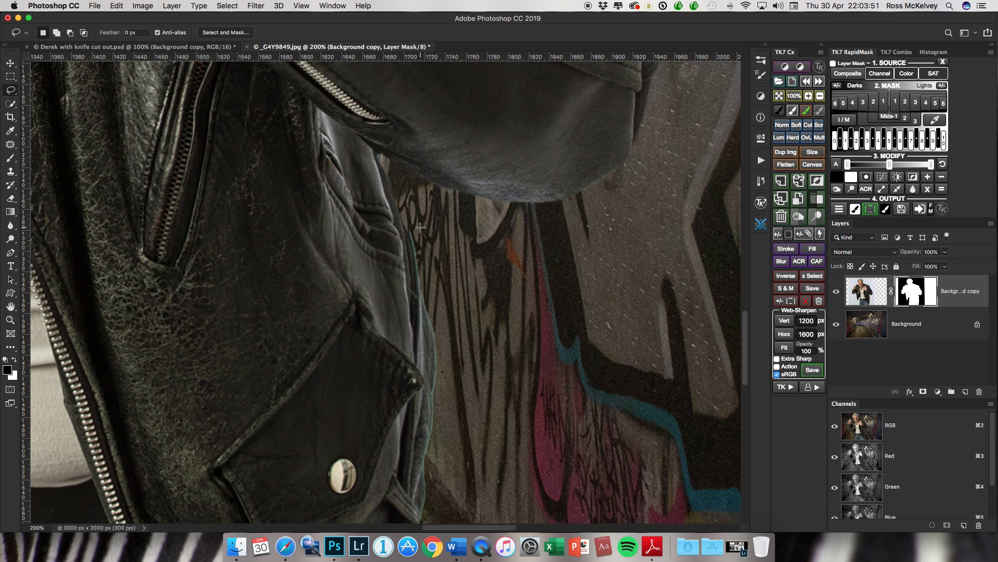
mouse_move(414, 217)
left_mouse_down()
mouse_move(396, 221)
mouse_move(416, 374)
mouse_move(407, 481)
mouse_move(409, 512)
mouse_move(431, 521)
mouse_move(454, 343)
mouse_move(432, 249)
mouse_move(410, 215)
left_mouse_up()
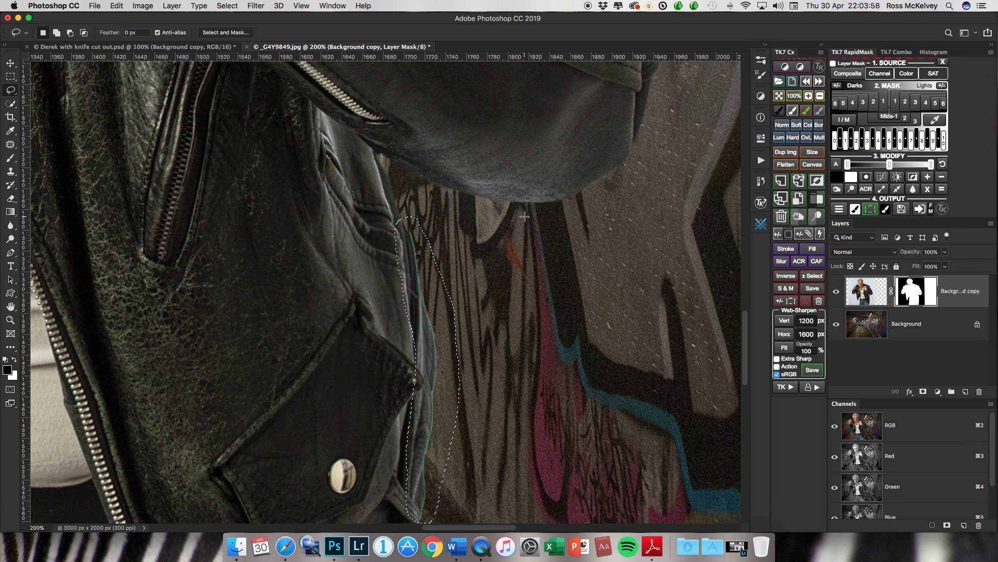
left_click(256, 6)
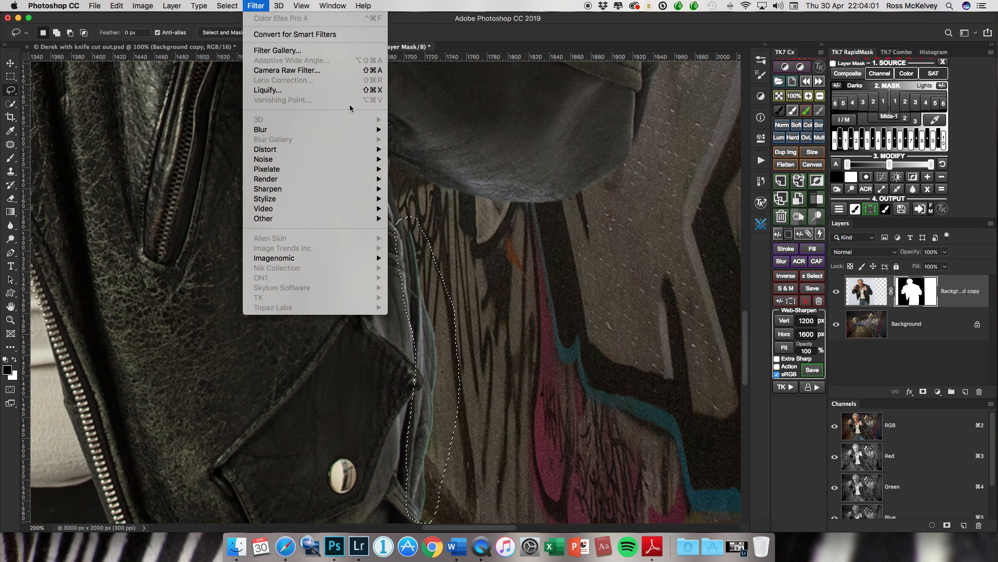
mouse_move(228, 6)
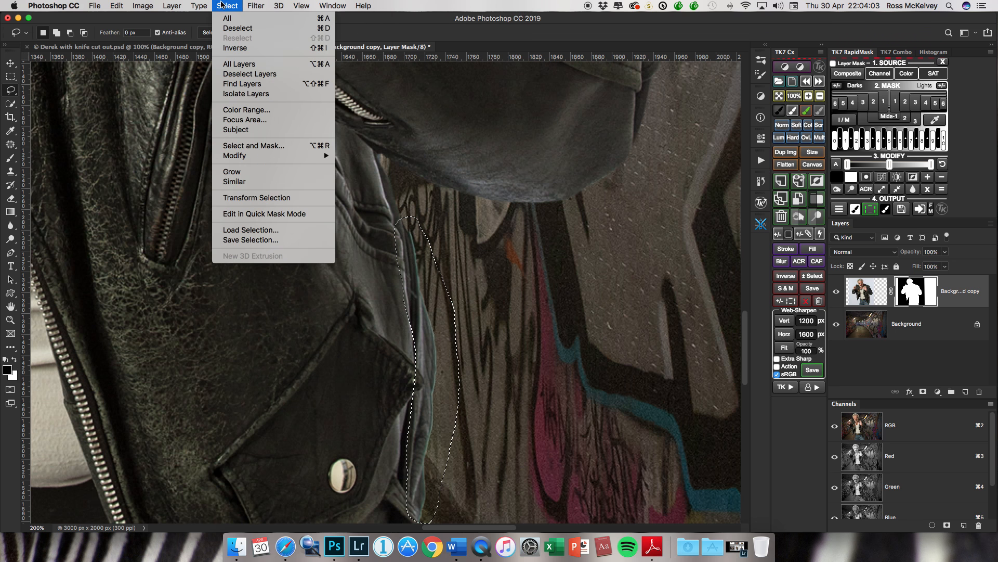
mouse_move(270, 155)
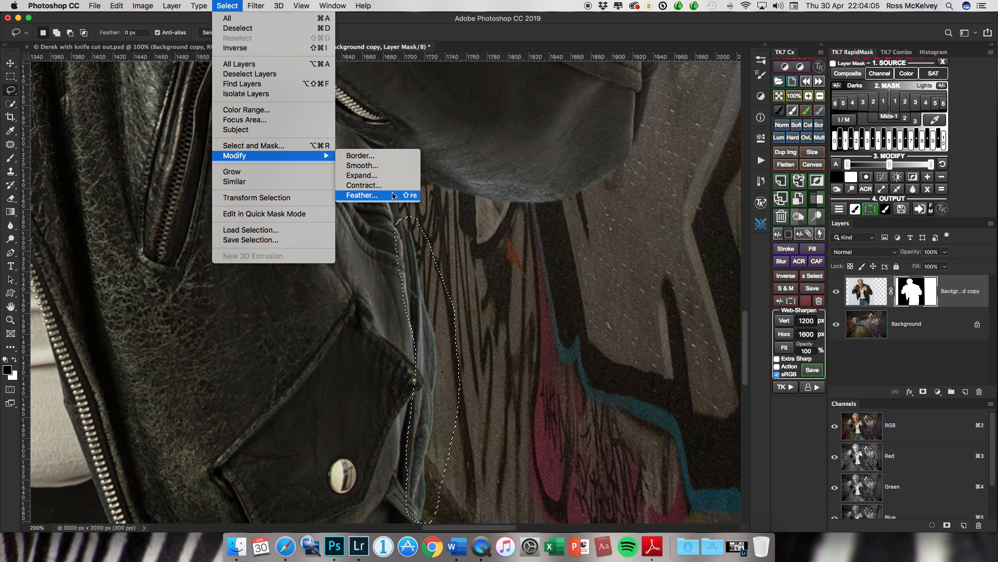
left_click(364, 194)
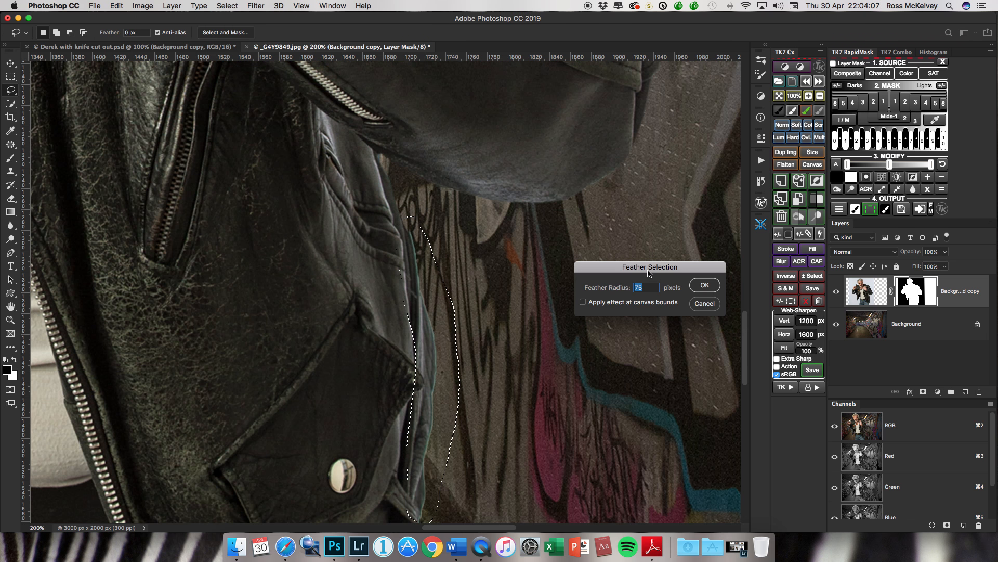
left_click(708, 285)
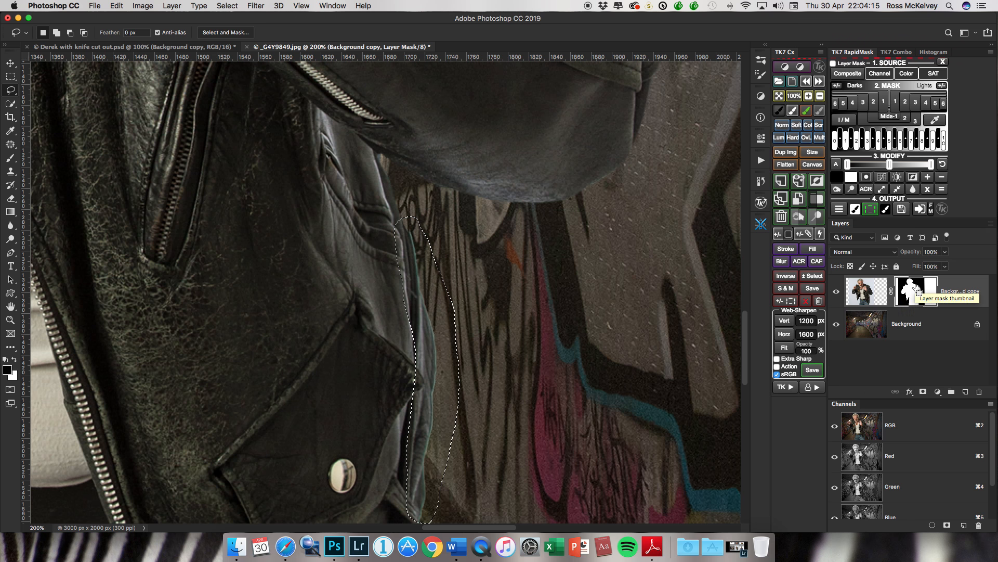
Step: Tighten the selected mask edge with Levels, using black input 237 and midtones 0.09, compare the preview, apply it and deselect
key("super+l")
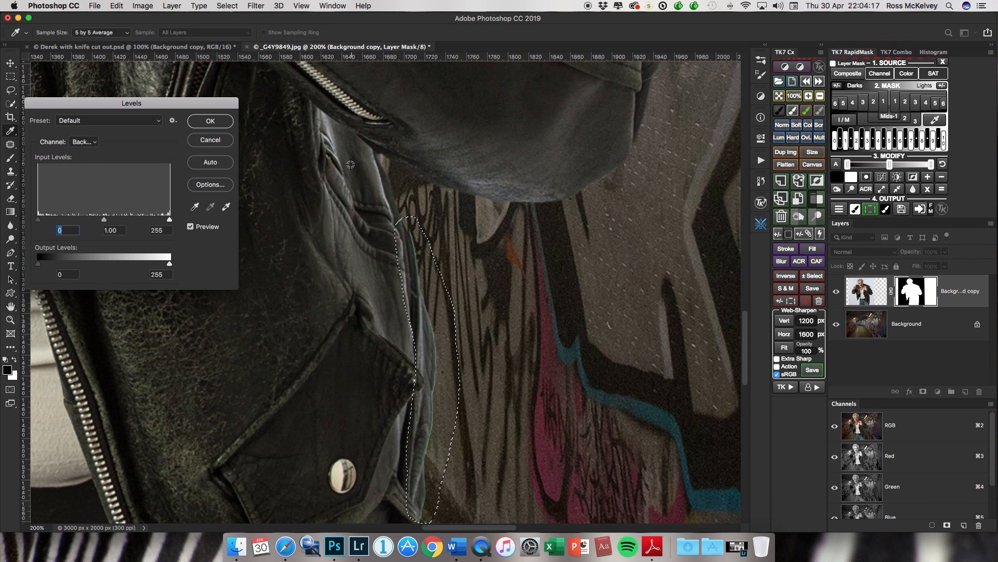
left_click_drag(104, 222, 148, 222)
left_click_drag(41, 222, 163, 222)
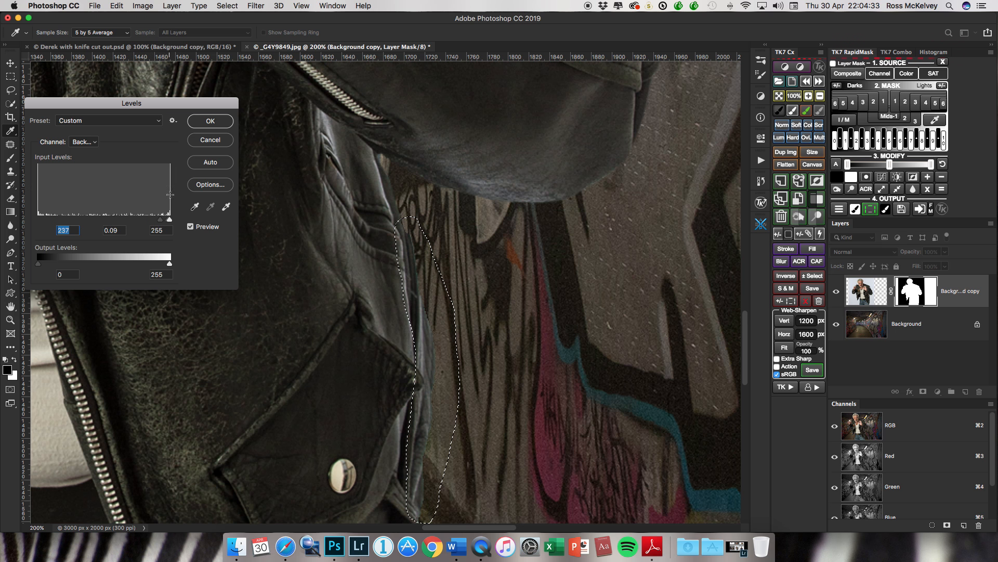
left_click(191, 227)
left_click(191, 227)
left_click(191, 226)
left_click(192, 227)
left_click(216, 122)
key("ctrl+d")
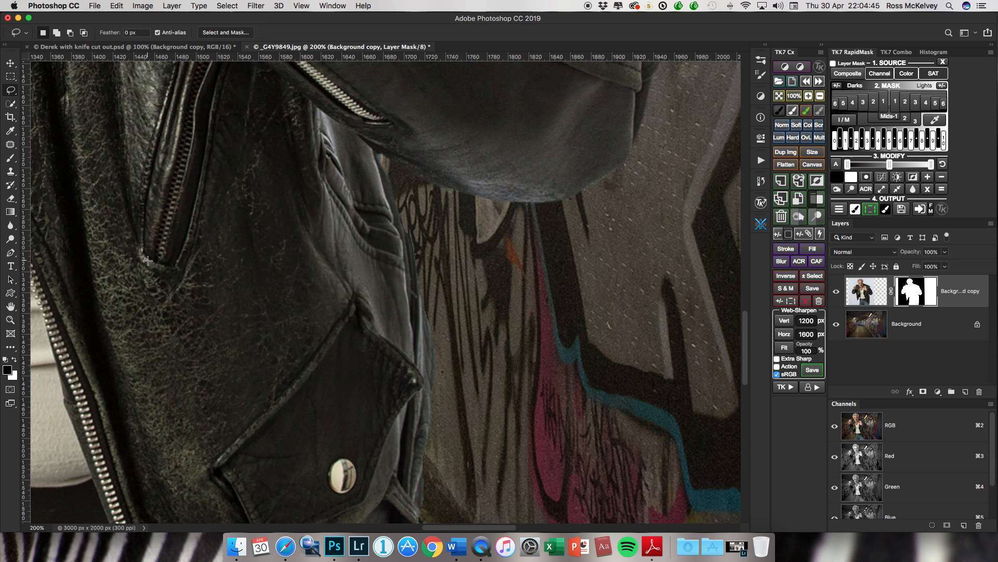
Step: Brush black on the mask over the leftover fringe along the jacket's side next to the pocket flap
key("b")
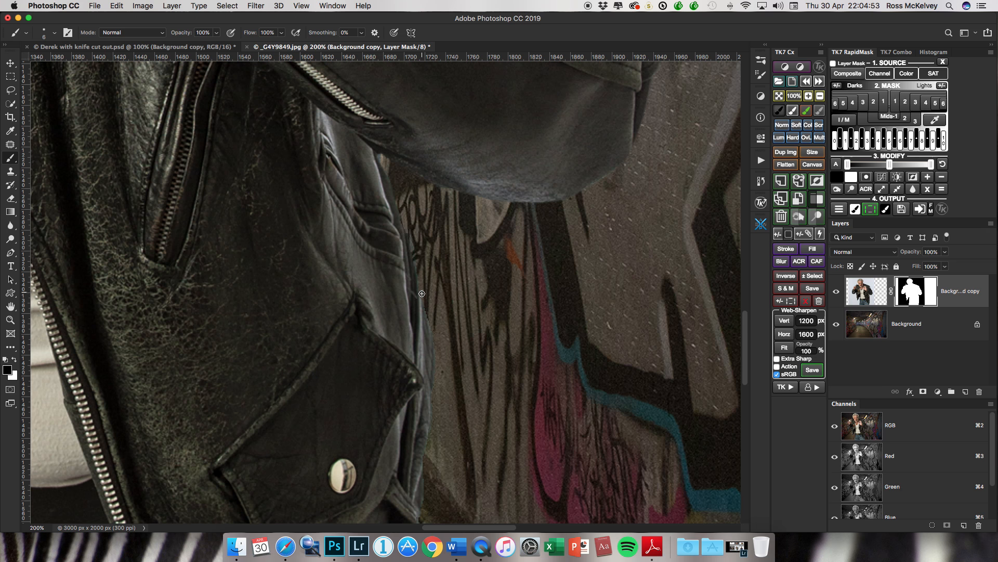
left_click(434, 334, "shift")
scroll(429, 451, "down", 4)
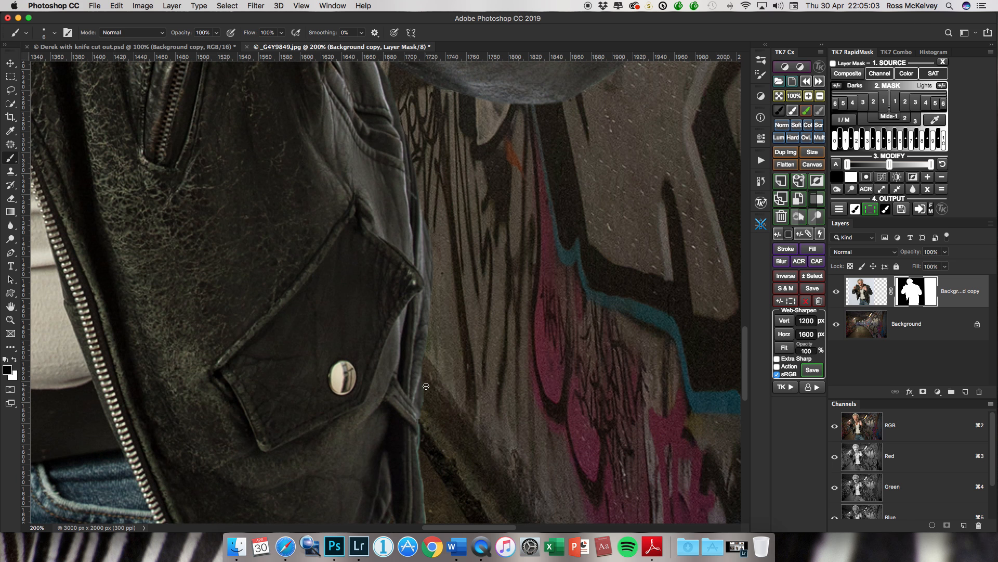
left_click_drag(422, 412, 420, 435)
left_click(421, 460, "shift")
Step: Paint out the fringe on the mask along the hanging belt strap and around its metal buckle
scroll(423, 461, "down", 3)
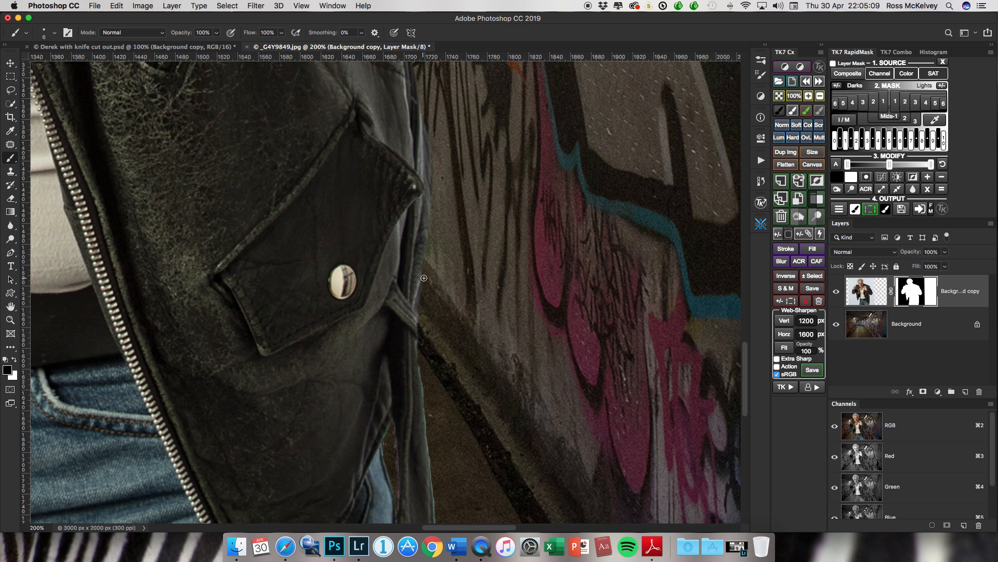
left_click_drag(418, 313, 426, 395)
left_click(429, 438, "shift")
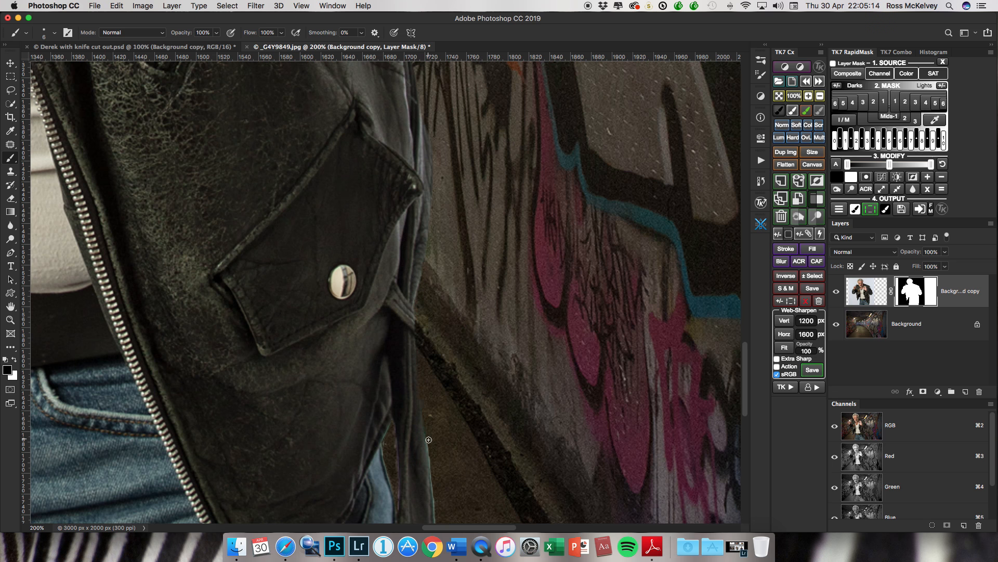
left_click(433, 481, "shift")
scroll(438, 334, "down", 8)
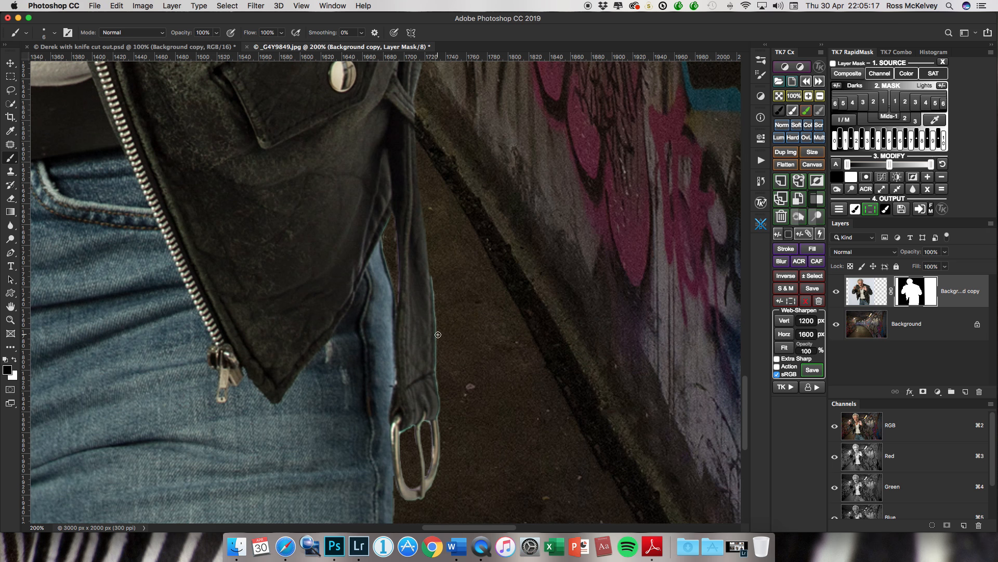
left_click(438, 338, "shift")
left_click(438, 373, "shift")
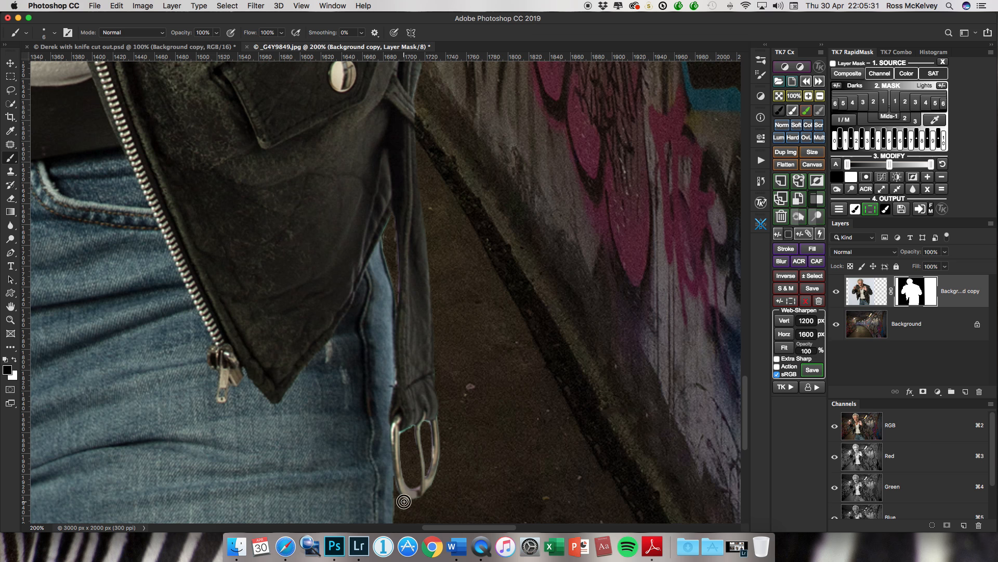
mouse_move(402, 431)
left_mouse_down()
mouse_move(414, 427)
mouse_move(405, 430)
left_mouse_up()
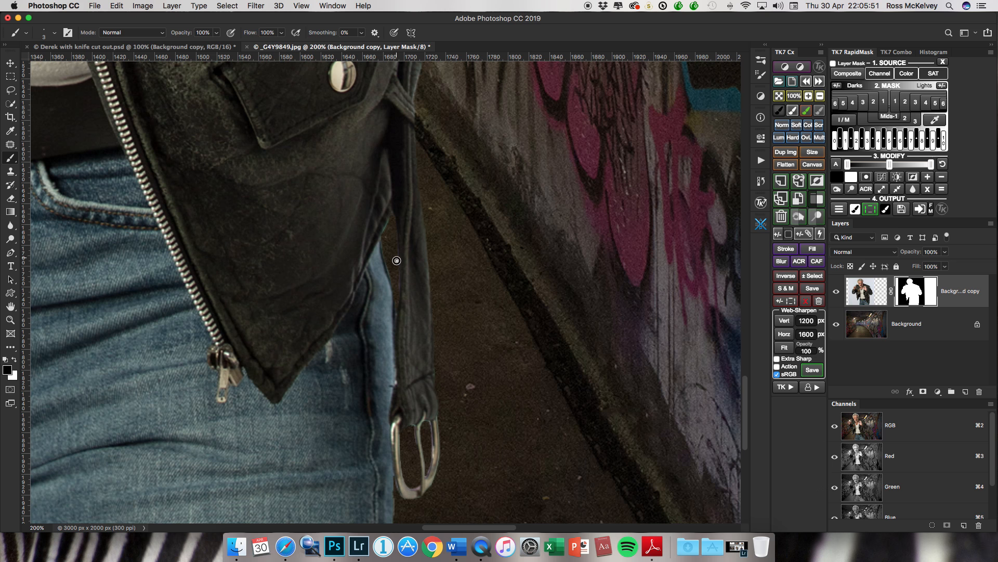
Step: Clean the mask along the outer thigh of the jeans on the side of the other jacket flap with a small black brush
scroll(452, 343, "down", 6)
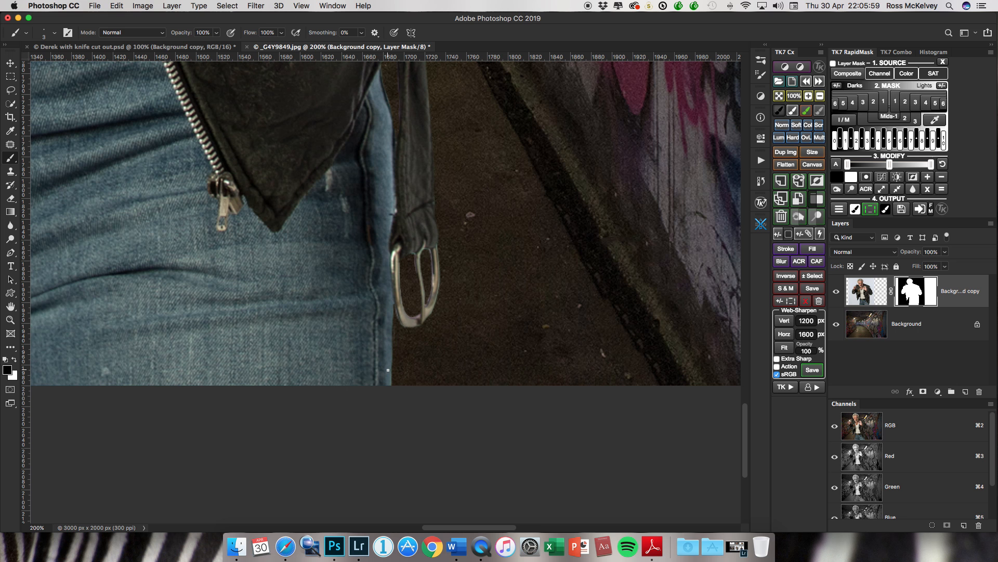
scroll(388, 370, "left", 10)
scroll(388, 370, "left", 12)
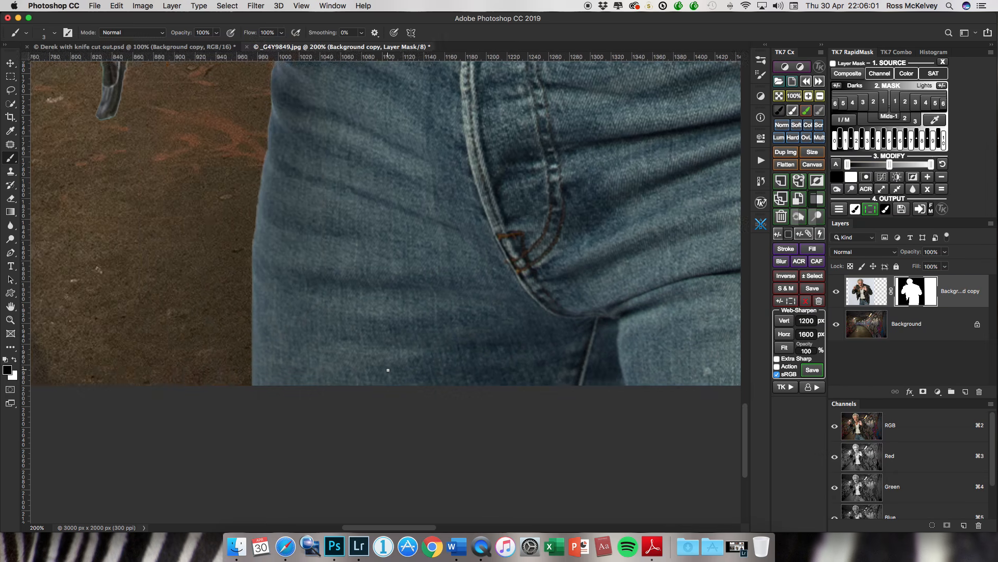
scroll(374, 367, "up", 5)
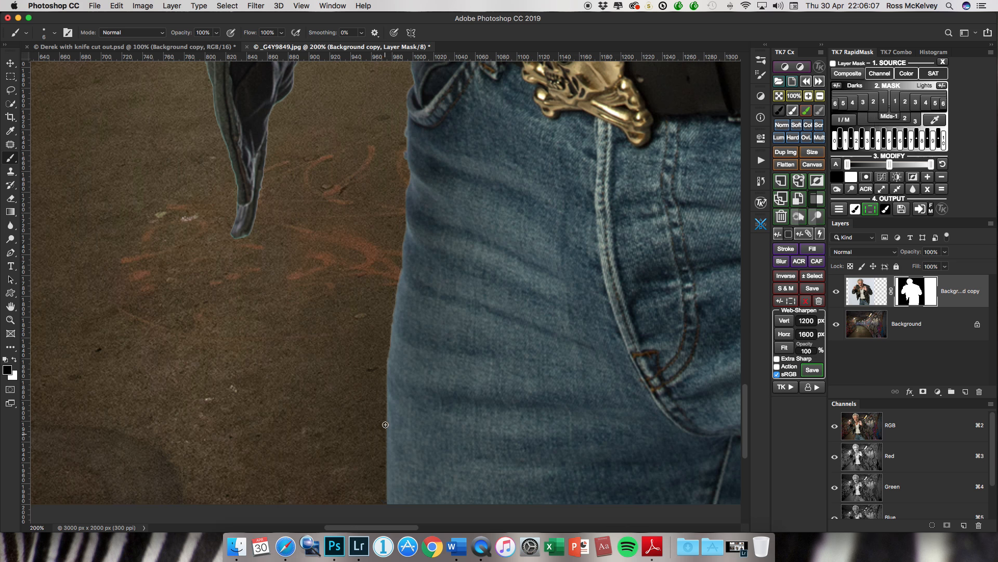
left_click_drag(385, 388, 395, 305)
left_click(394, 289, "shift")
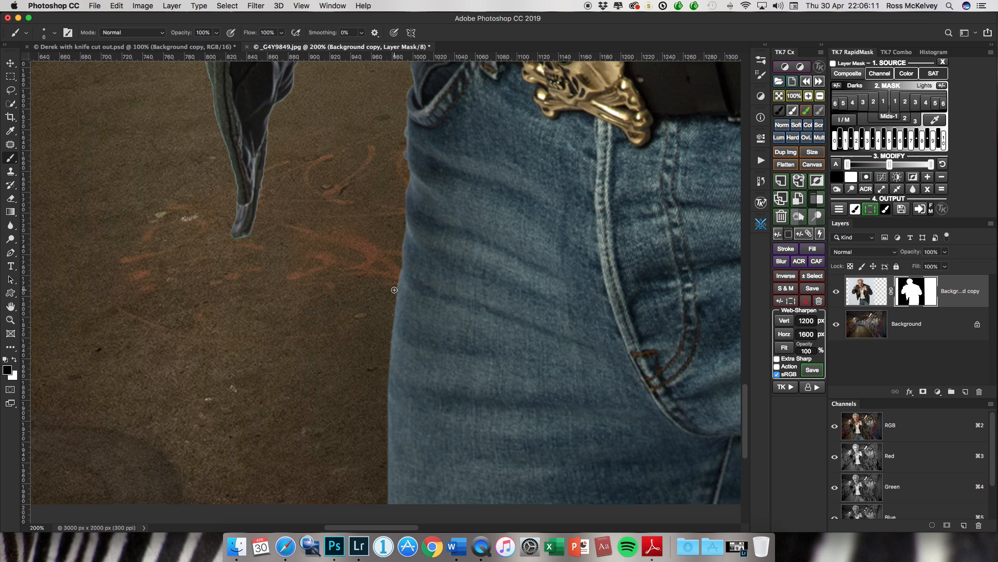
left_click(400, 254, "shift")
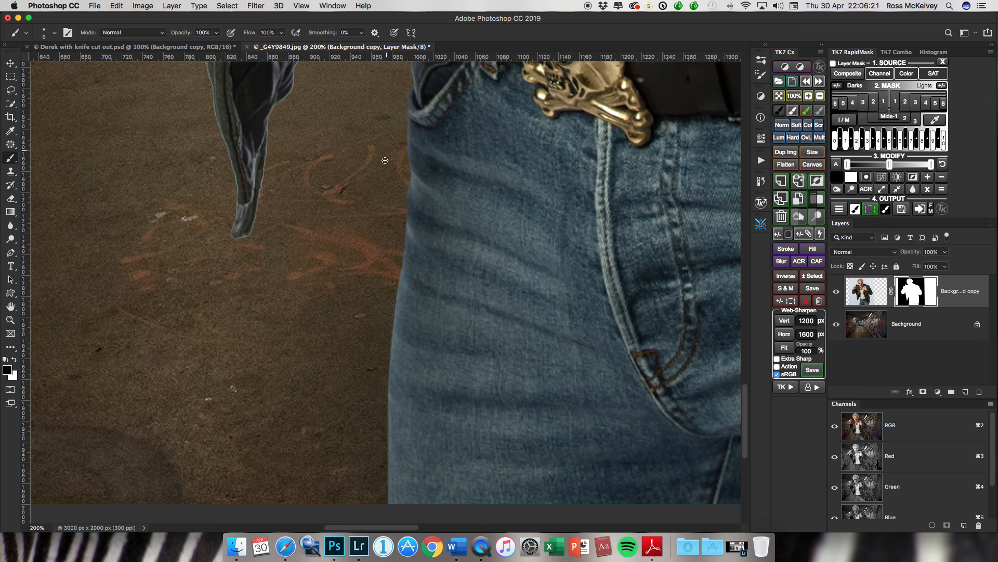
Step: Paint black on the mask over the fringe at the pointed tip and along the outer zip edge of the hanging jacket flap
scroll(385, 156, "up", 5)
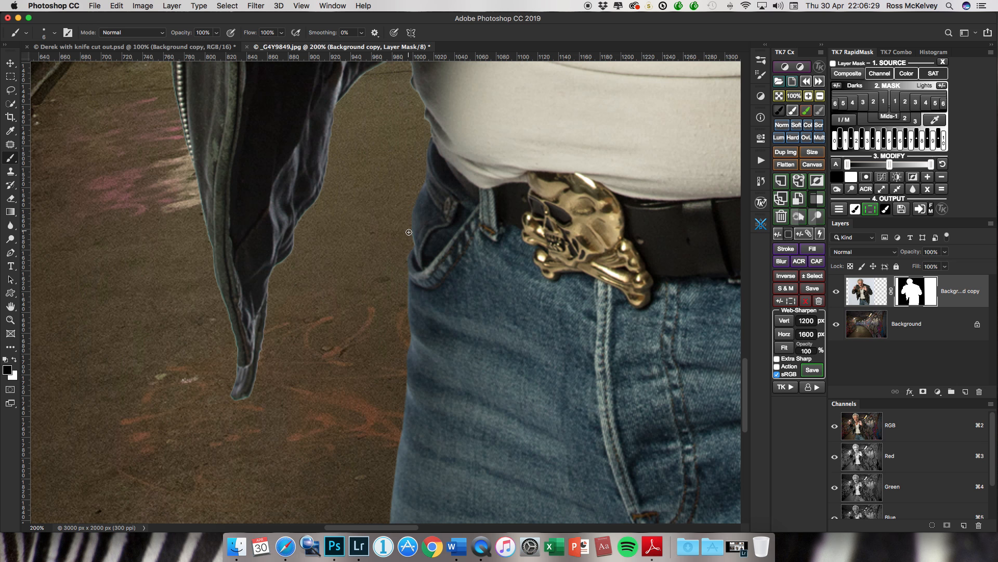
scroll(396, 259, "up", 3)
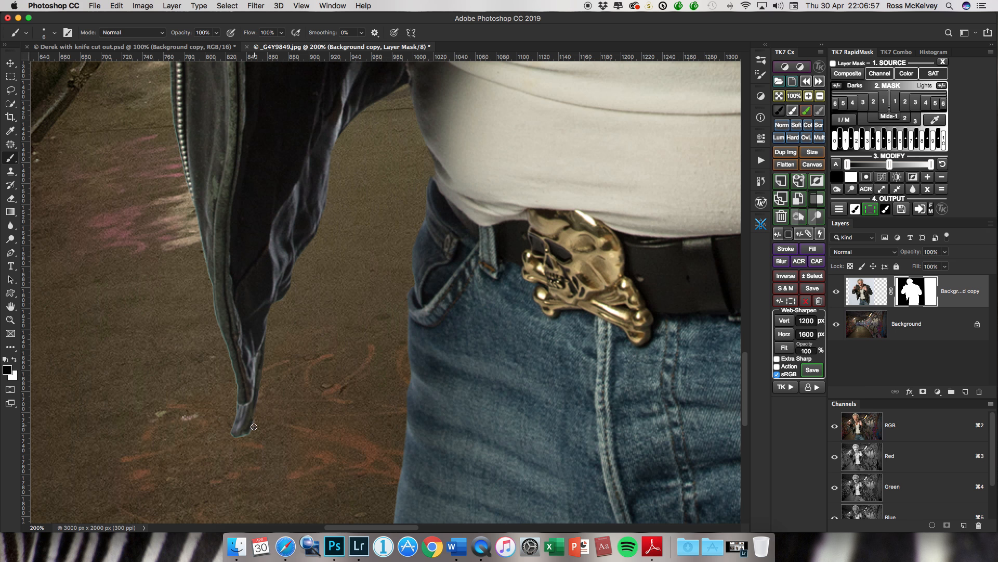
left_click_drag(229, 430, 236, 399)
left_click(220, 333, "shift")
left_click(212, 295, "shift")
scroll(188, 203, "up", 3)
scroll(187, 203, "up", 4)
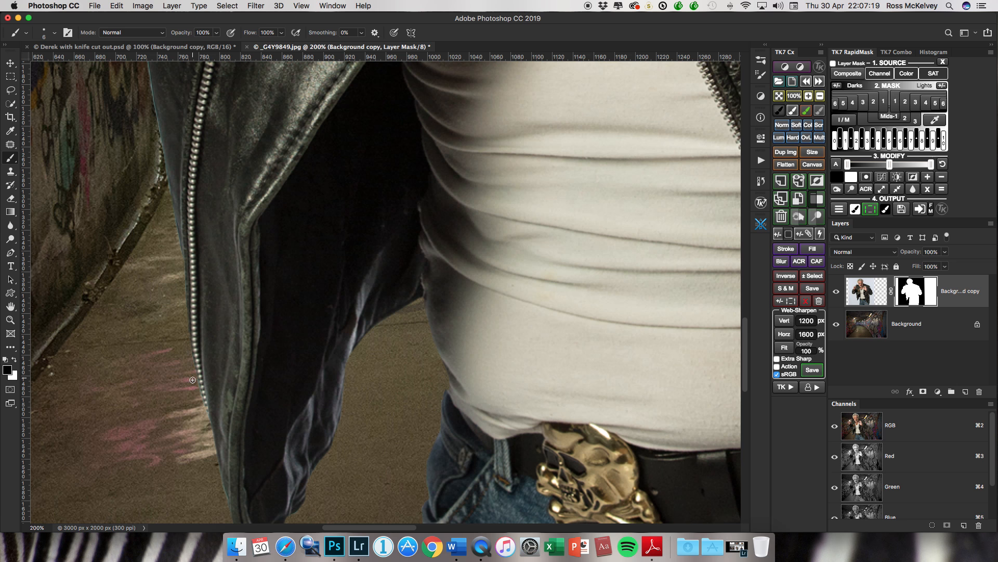
Step: Paint out the light fringe on the mask along the jacket's outer front edge, from just below the bent sleeve downwards
scroll(192, 395, "up", 2)
scroll(193, 394, "left", 1)
scroll(192, 395, "up", 8)
scroll(193, 394, "left", 3)
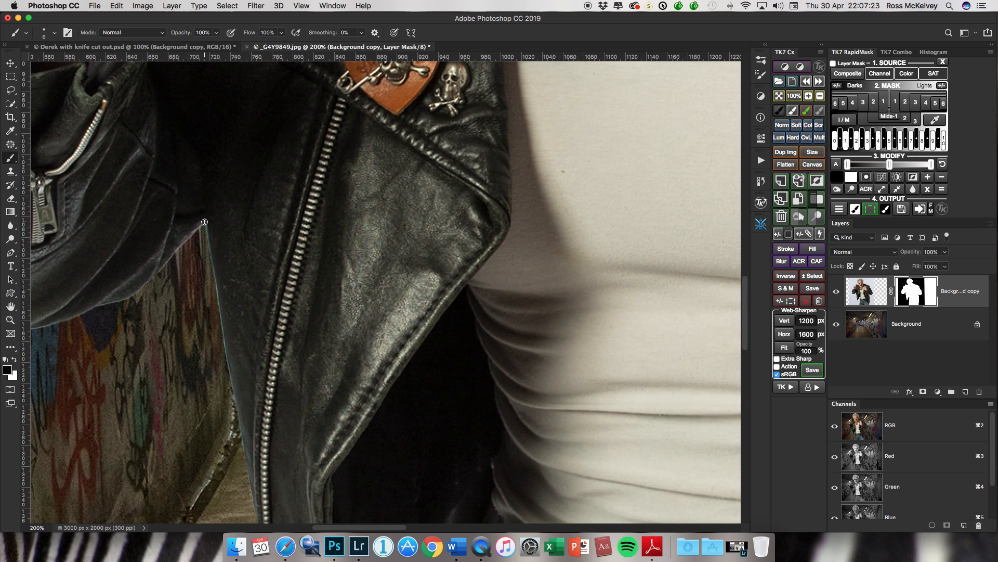
left_click(212, 277, "shift")
left_click(224, 355, "shift")
left_click(234, 401, "shift")
left_click(238, 436, "shift")
Step: Clean the mask along the underside of the knife arm's sleeve and around the elbow up to the outer cuff edge
mouse_move(181, 247)
left_mouse_down()
mouse_move(133, 298)
mouse_move(80, 317)
left_mouse_up()
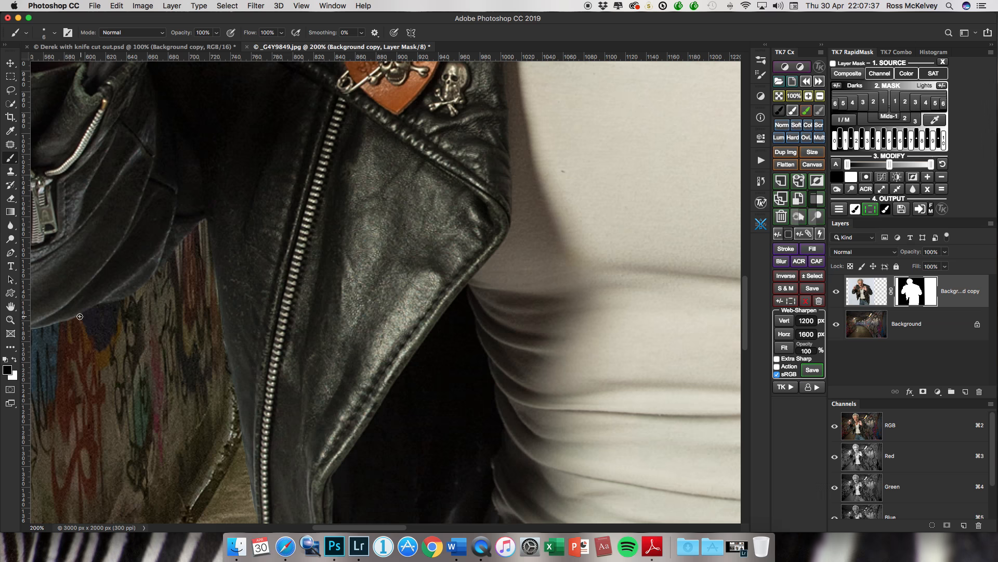
scroll(78, 316, "left", 5)
scroll(79, 316, "left", 8)
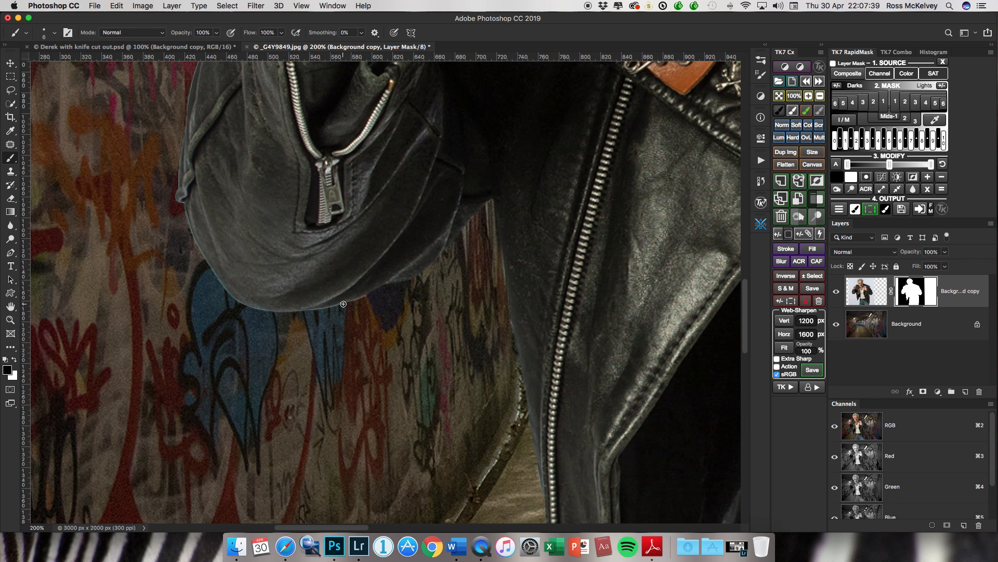
mouse_move(341, 306)
left_mouse_down()
mouse_move(272, 312)
mouse_move(230, 295)
mouse_move(186, 225)
mouse_move(183, 159)
left_mouse_up()
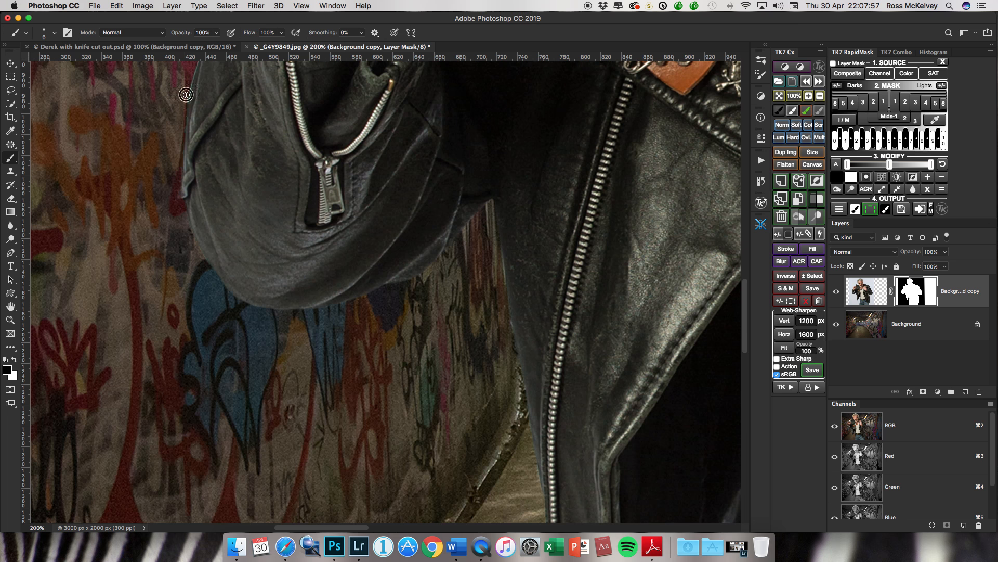
Step: Paint black on the mask along the top edge of the jacket's shoulder collar, between the knife and the beard
scroll(187, 119, "up", 5)
scroll(187, 123, "up", 3)
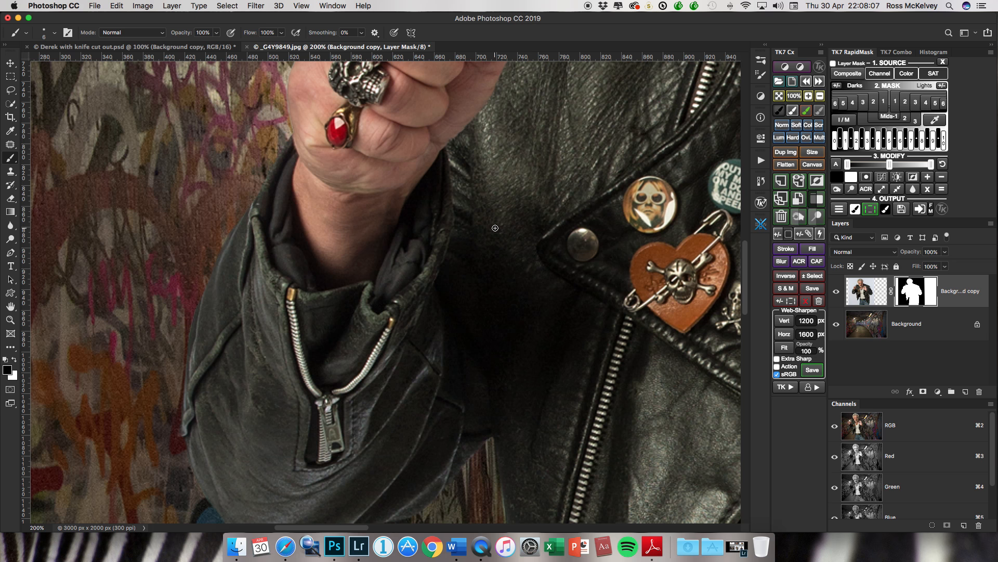
scroll(495, 228, "up", 10)
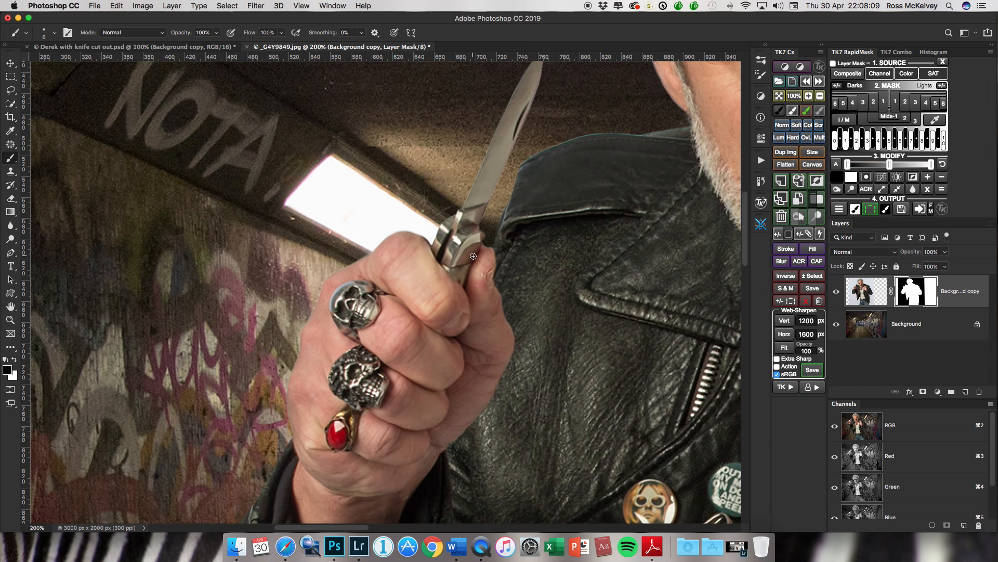
scroll(473, 255, "up", 4)
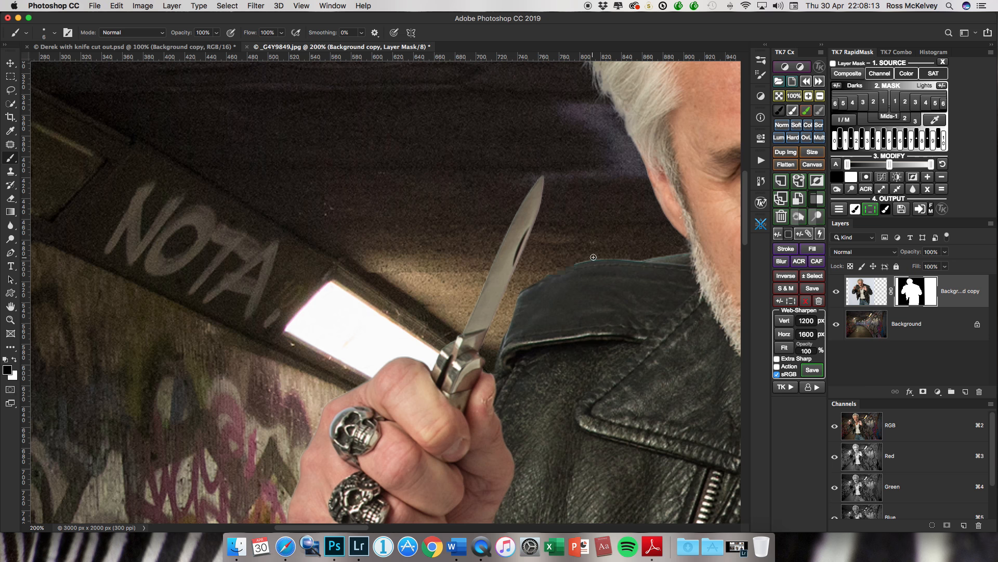
left_click(639, 260, "shift")
left_click(653, 257, "shift")
left_click(680, 253, "shift")
Step: Inspect the composite as a whole and up close around the hair, raised arm, pocket flap and hanging belt strap
scroll(545, 285, "right", 10)
scroll(545, 285, "up", 5)
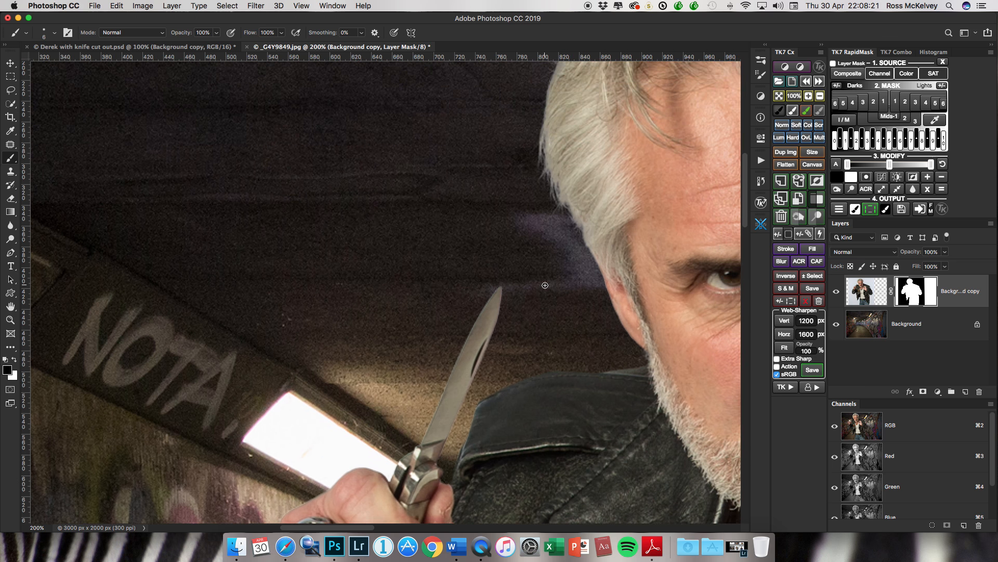
key("super+minus")
key("super+minus")
key("super+minus")
key("super+minus")
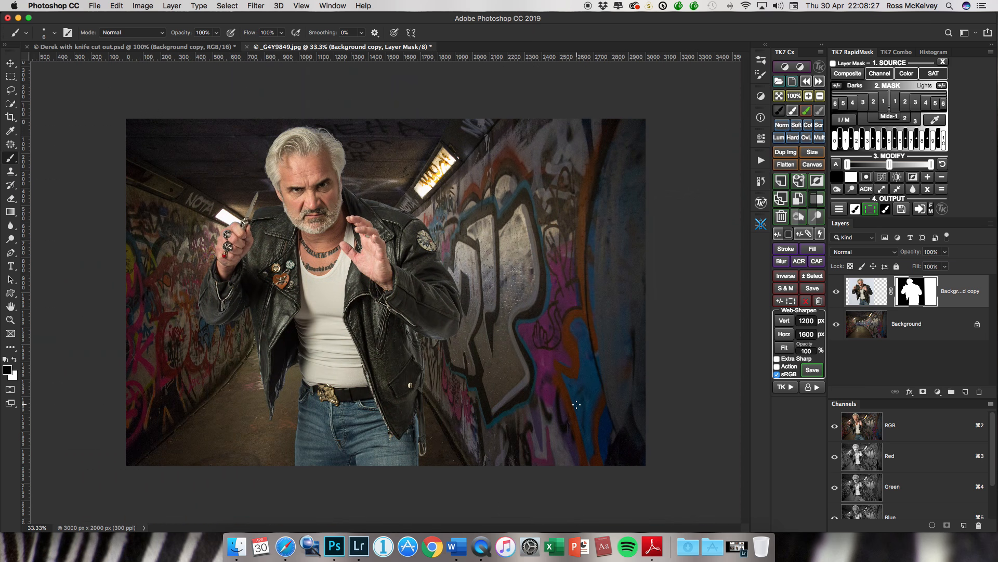
key("super+plus")
key("super+plus")
key("super+plus")
key("super+plus")
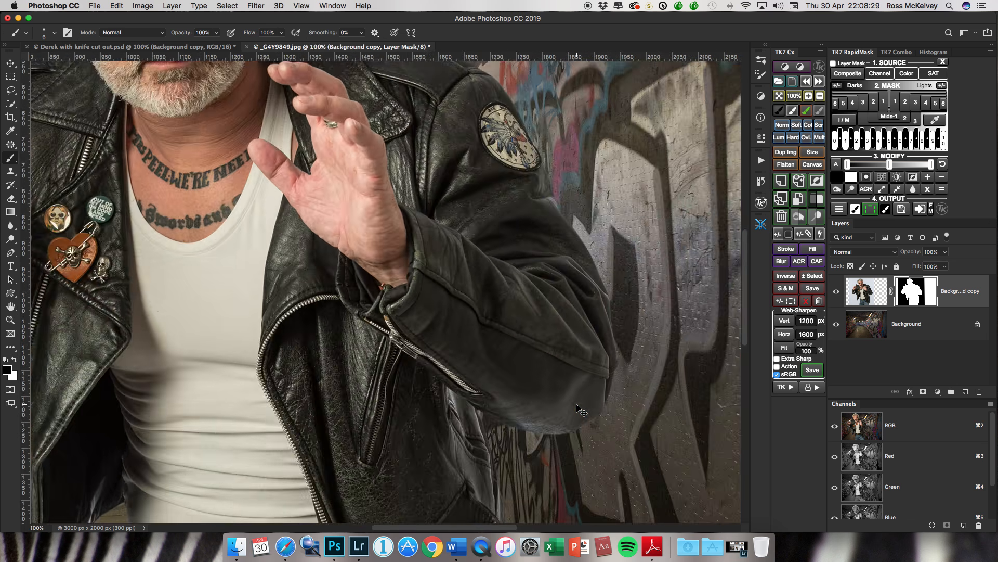
scroll(583, 405, "down", 15)
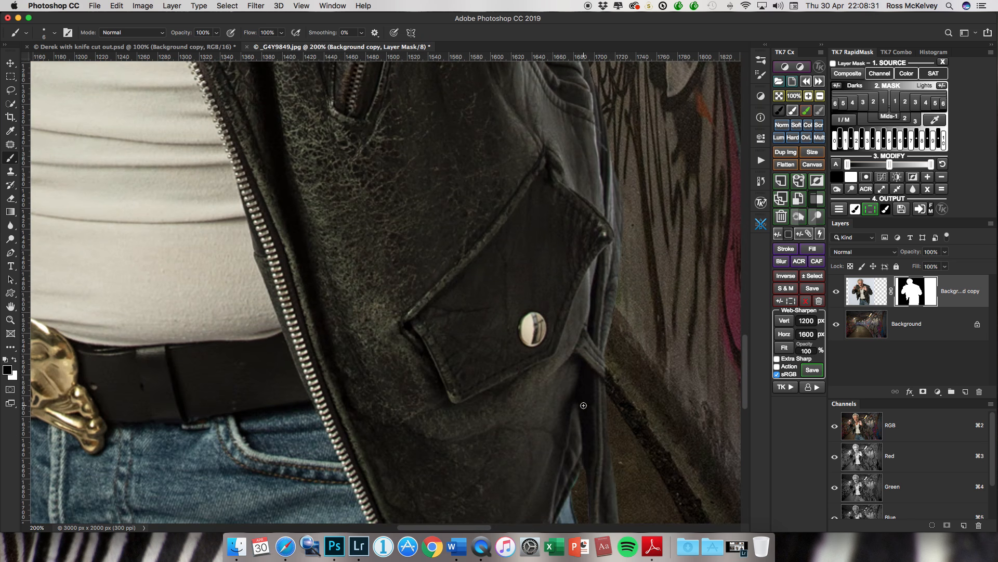
scroll(584, 405, "down", 3)
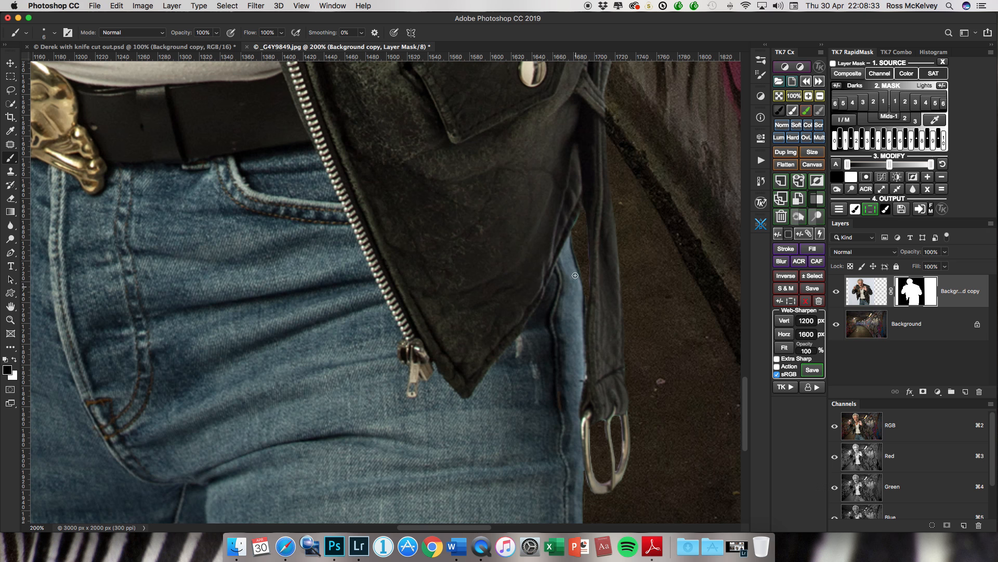
Step: Compare the cut-out layer hidden and shown, and its mask disabled and enabled, checking the edges near the pocket flap
left_click(837, 292)
left_click(837, 292)
left_click(910, 294, "shift")
left_click(910, 295, "shift")
left_click(910, 294, "shift")
left_click(911, 294, "shift")
left_click(910, 294, "shift")
scroll(574, 365, "up", 10)
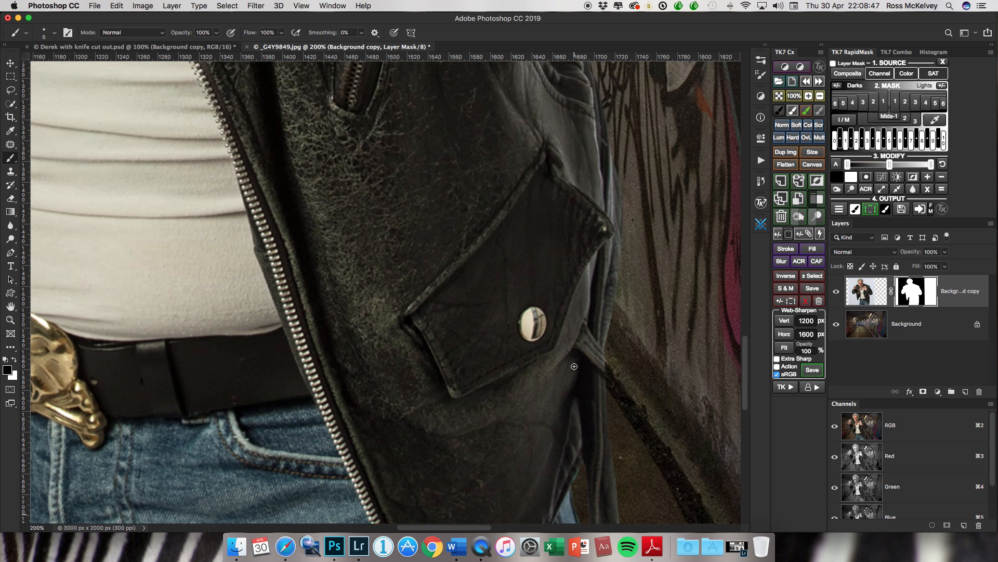
scroll(574, 367, "up", 5)
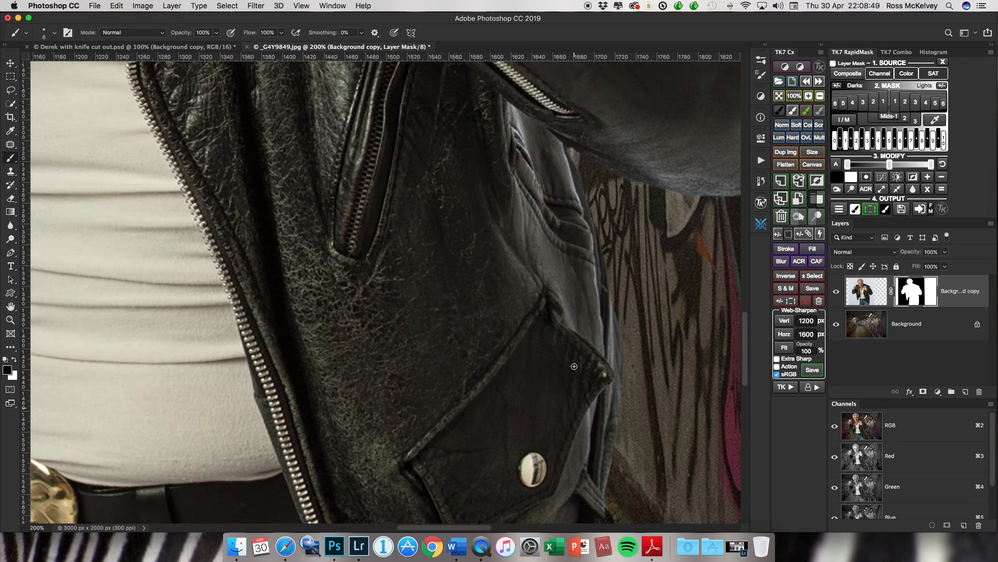
Step: Add a new empty layer above the cut-out man and clip it to his layer
key("super+minus")
key("super+minus")
key("super+minus")
key("super+minus")
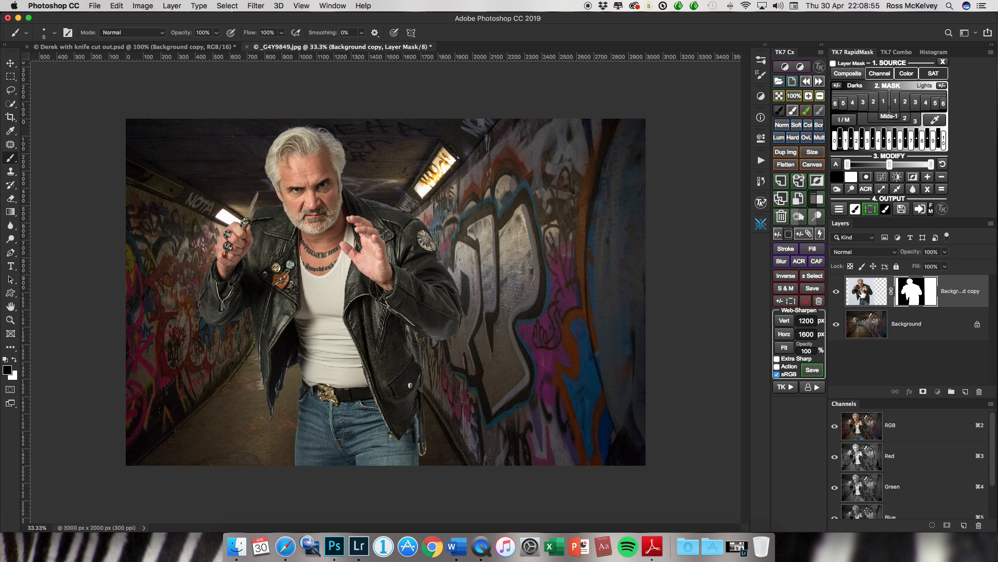
left_click(863, 294)
left_click(963, 389)
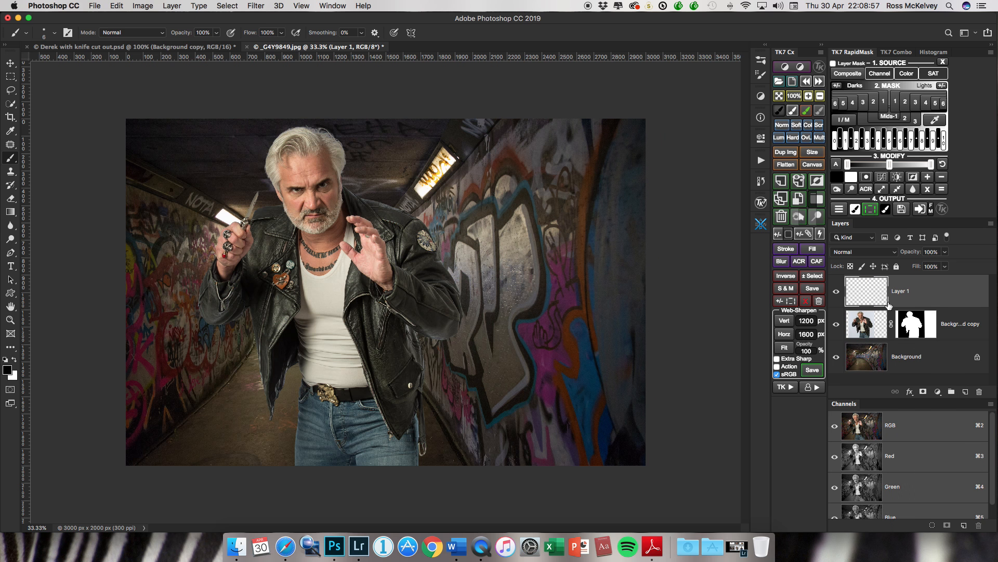
right_click(962, 288)
left_click(903, 277)
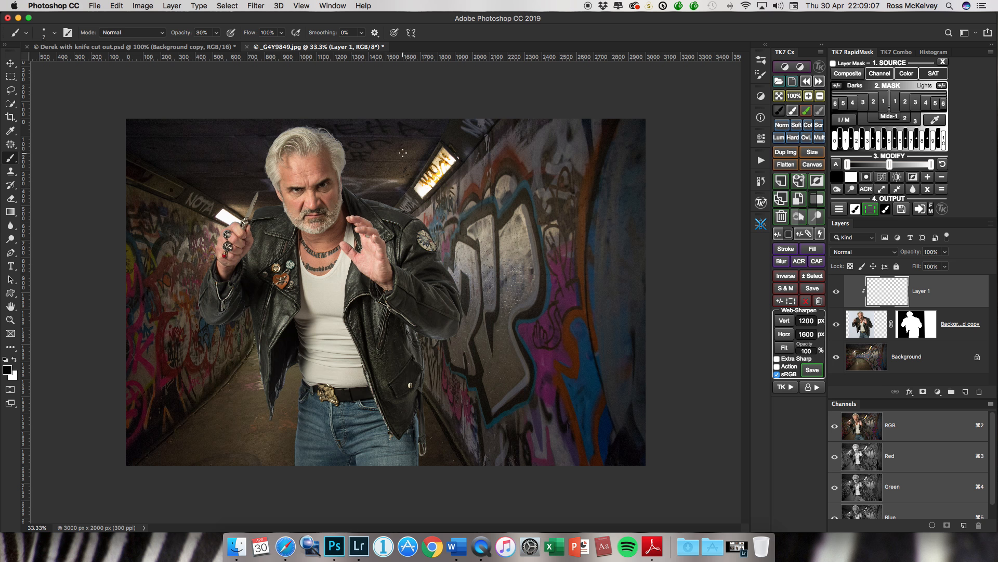
Step: Paint black shading at 30% brush opacity on the clipped layer over the man's edges, reducing the brush size from 400 px
key("bracketright")
key("bracketright")
key("bracketright")
key("bracketright")
key("bracketright")
key("bracketright")
key("bracketright")
key("bracketright")
key("bracketright")
key("bracketright")
key("bracketright")
key("bracketright")
key("bracketright")
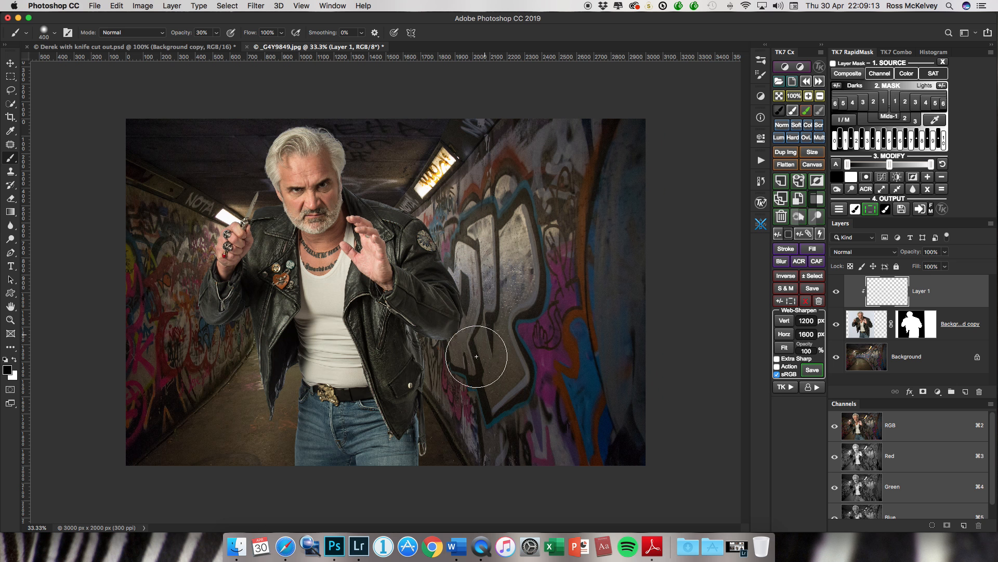
key("bracketleft")
key("bracketleft")
key("bracketleft")
key("bracketleft")
key("bracketleft")
key("bracketleft")
key("bracketleft")
key("bracketleft")
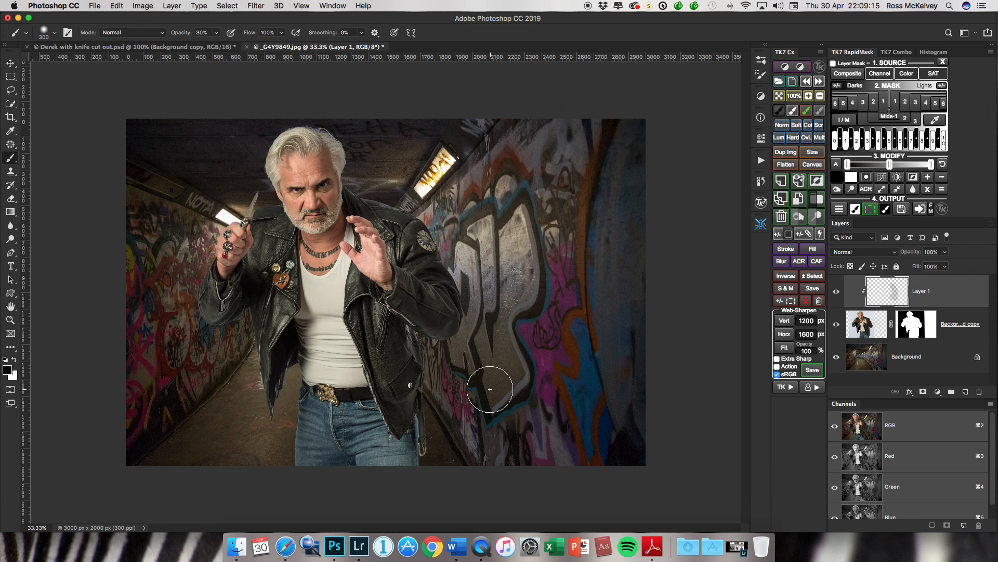
key("bracketleft")
key("bracketleft")
key("bracketleft")
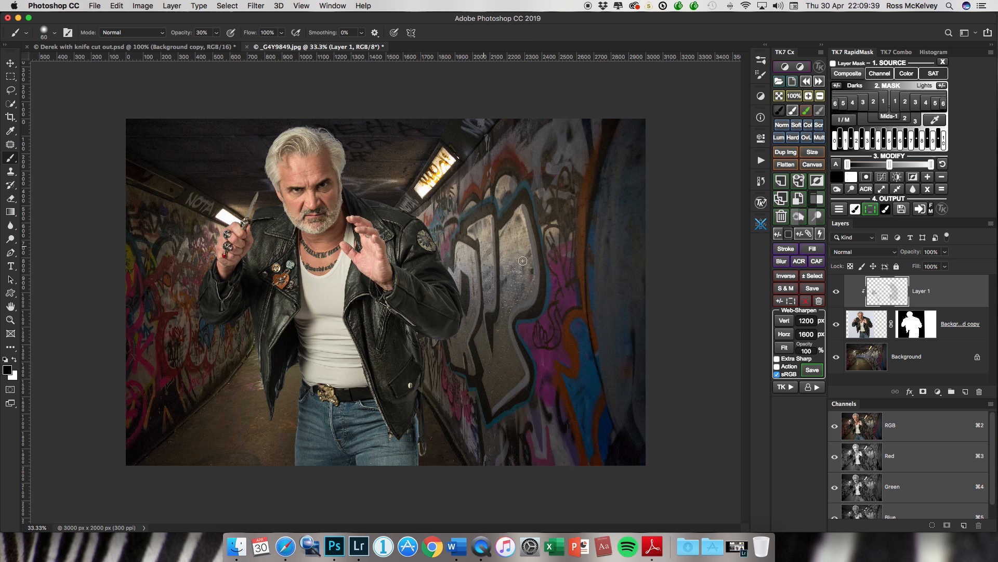
Step: Compare the image with the clipped shading layer hidden and shown
left_click(836, 293)
left_click(836, 292)
left_click(836, 293)
left_click(836, 293)
left_click(836, 294)
left_click(836, 294)
left_click(836, 294)
left_click(836, 294)
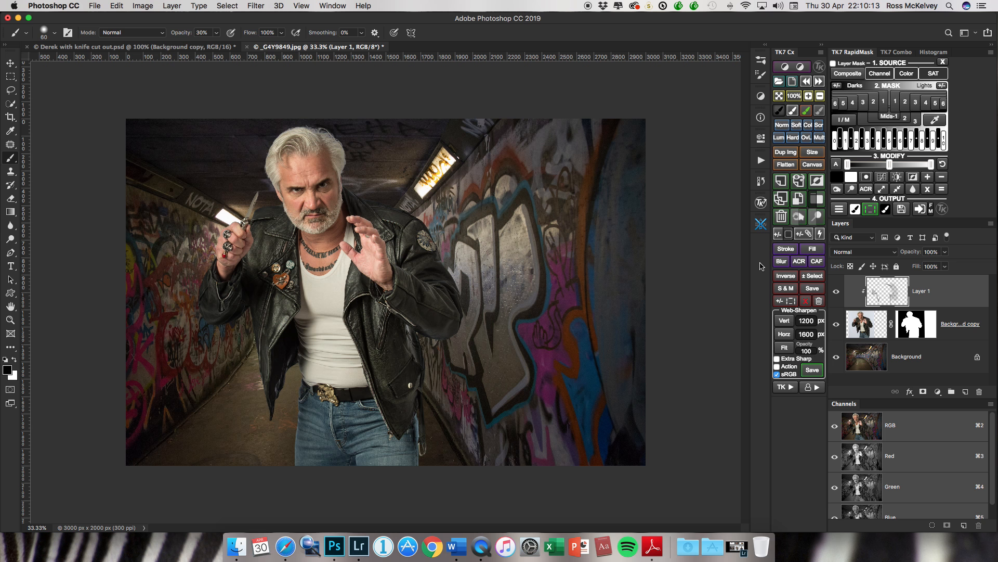
left_click(836, 294)
left_click(836, 294)
Step: Soften the shading layer with a Gaussian Blur of 6 pixels radius
left_click(255, 6)
mouse_move(349, 131)
left_click(423, 169)
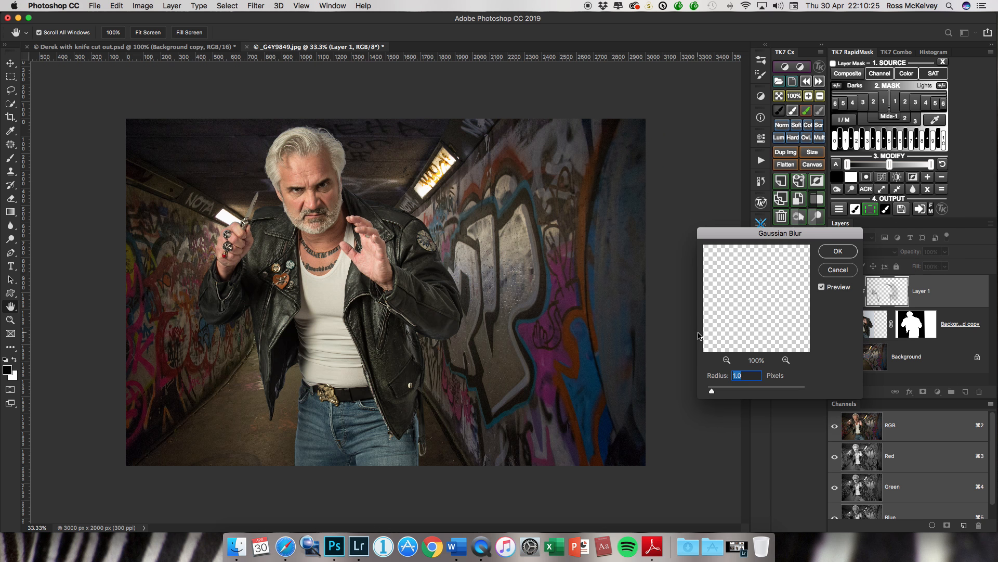
type("6")
left_click(838, 251)
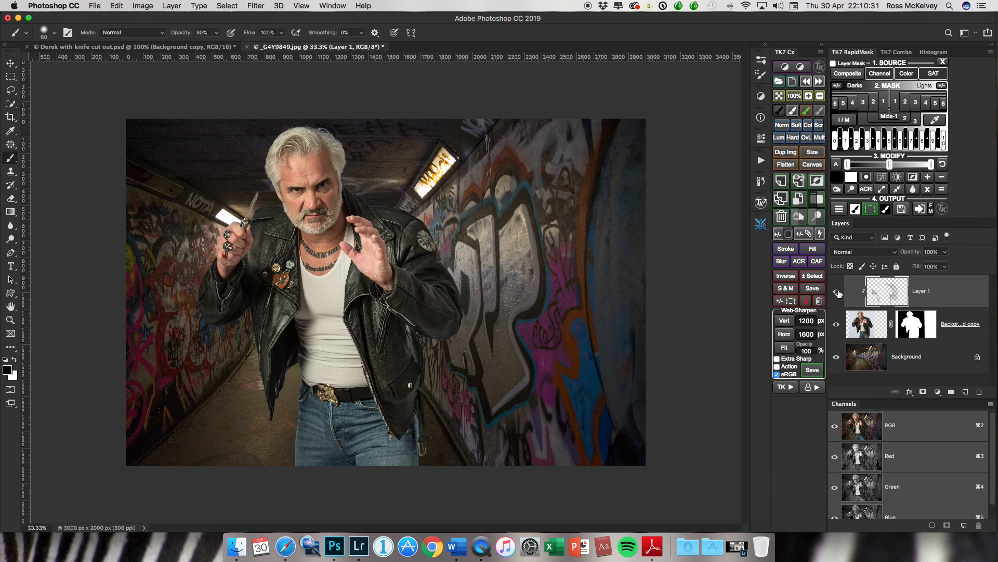
Step: Compare the blurred shading layer on and off and lower its opacity to 70%
left_click(838, 293)
left_click(837, 293)
left_click(838, 293)
left_click(838, 293)
key("v")
key("7")
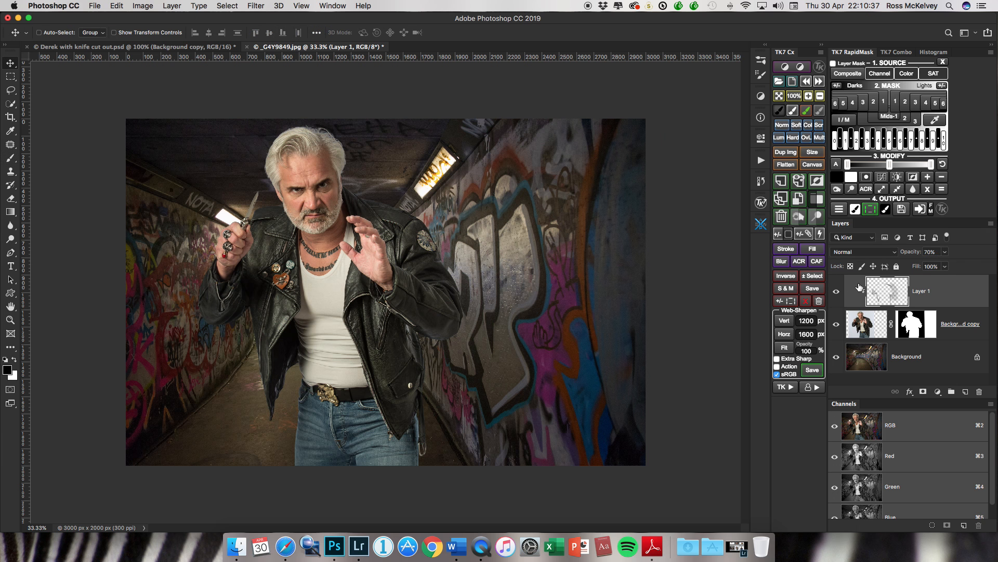
Step: Compare the man with and without the shading again and set the shading layer's opacity to 80%
left_click(838, 293)
left_click(837, 293)
left_click(837, 293)
left_click(838, 293)
left_click(837, 293)
left_click(837, 293)
left_click(837, 293)
left_click(837, 293)
left_click(837, 293)
left_click(837, 293)
left_click(992, 224)
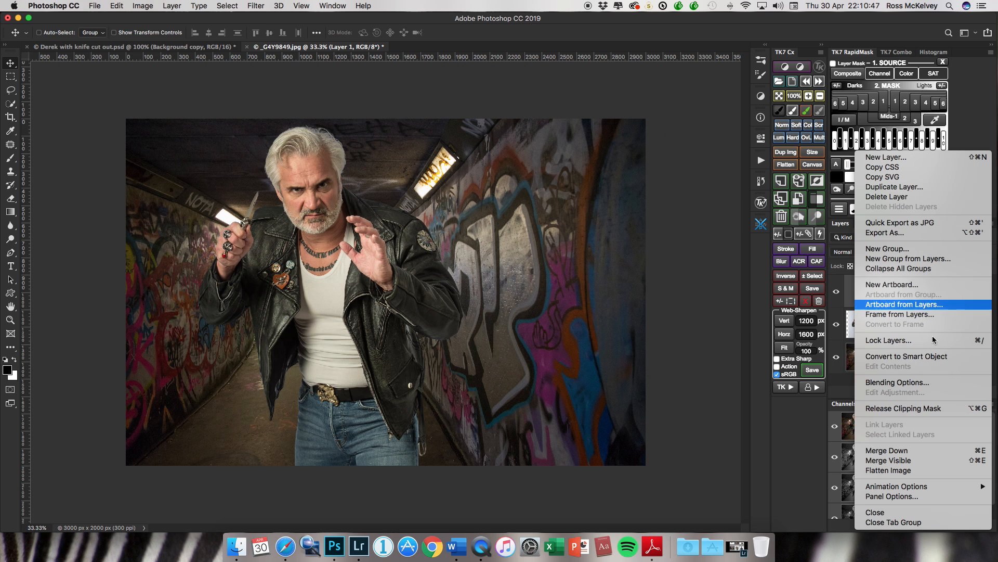
left_click(891, 470)
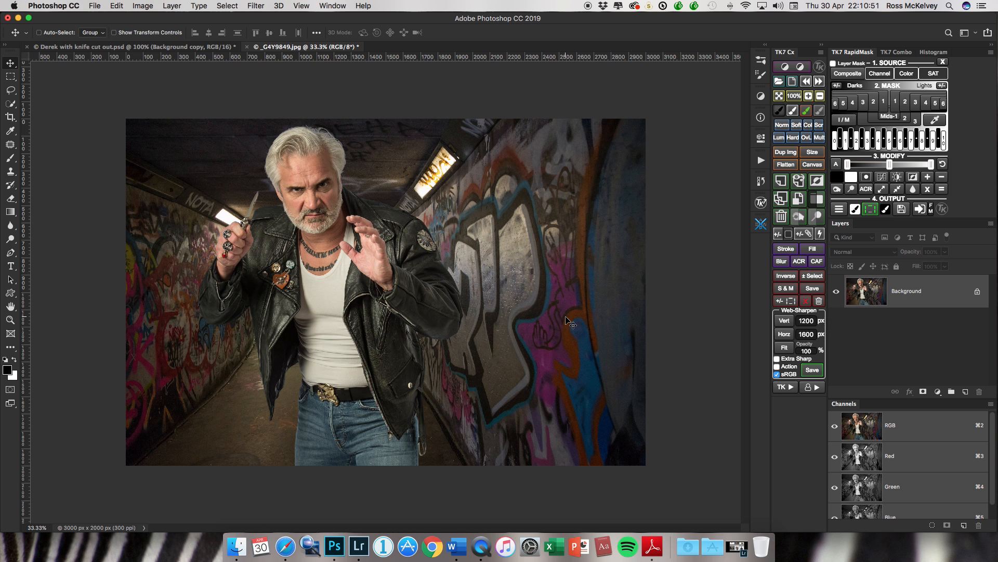
key("super+z")
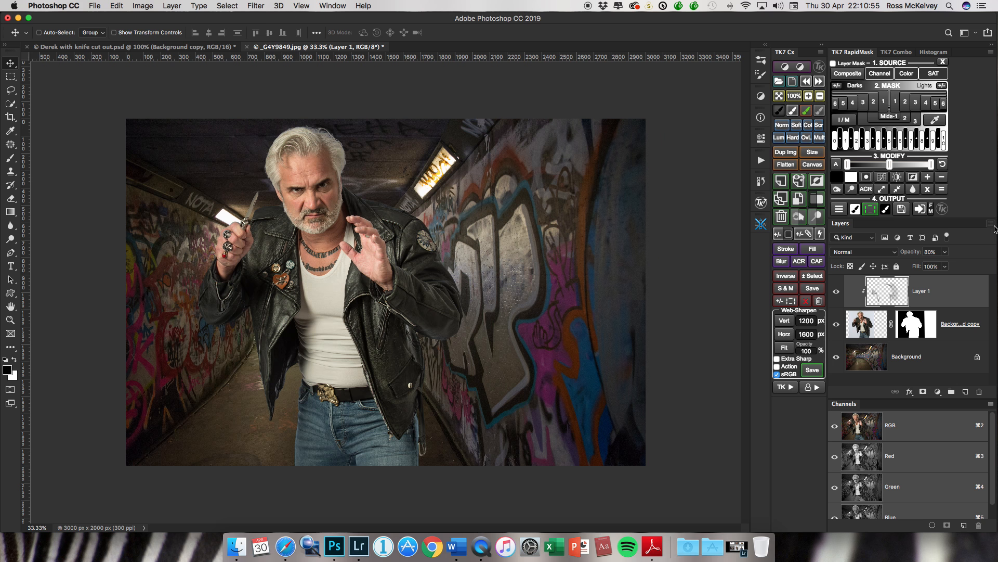
Step: Merge the clipped shading layer down into the cut-out man layer, keeping the Background separate
left_click(990, 224)
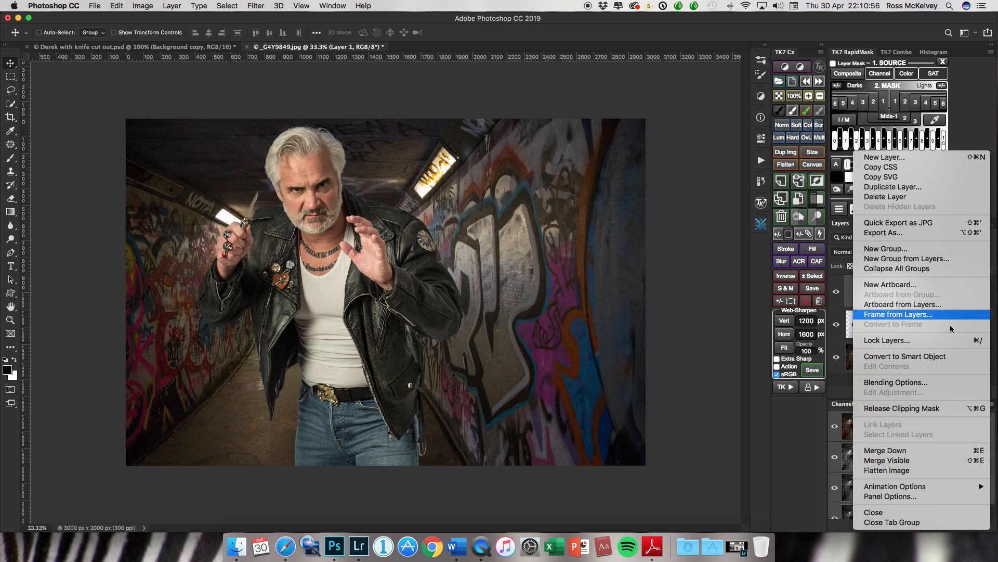
left_click(936, 450)
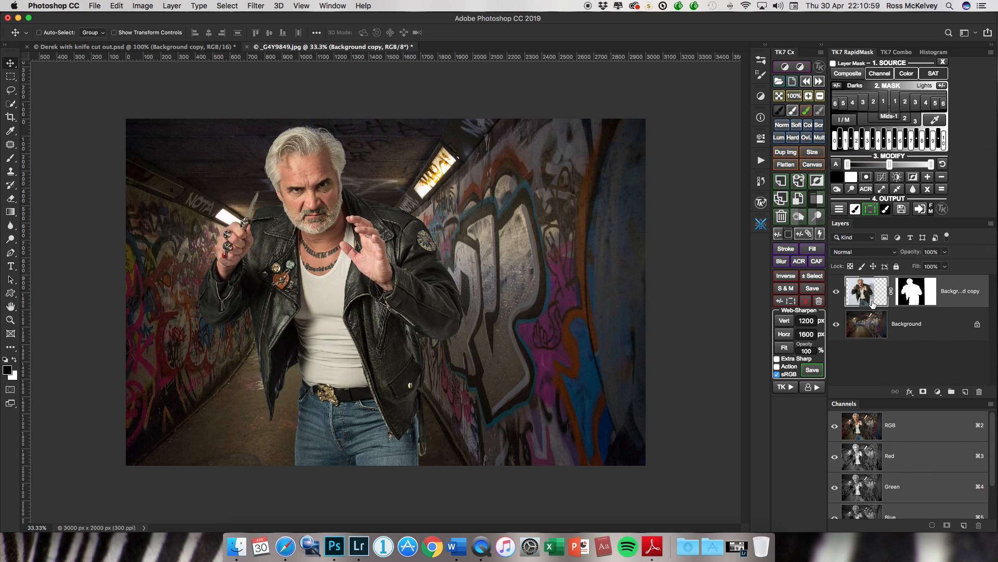
Step: Add an empty layer directly above the Background and set the foreground colour to light grey dad8d8
left_click(872, 327)
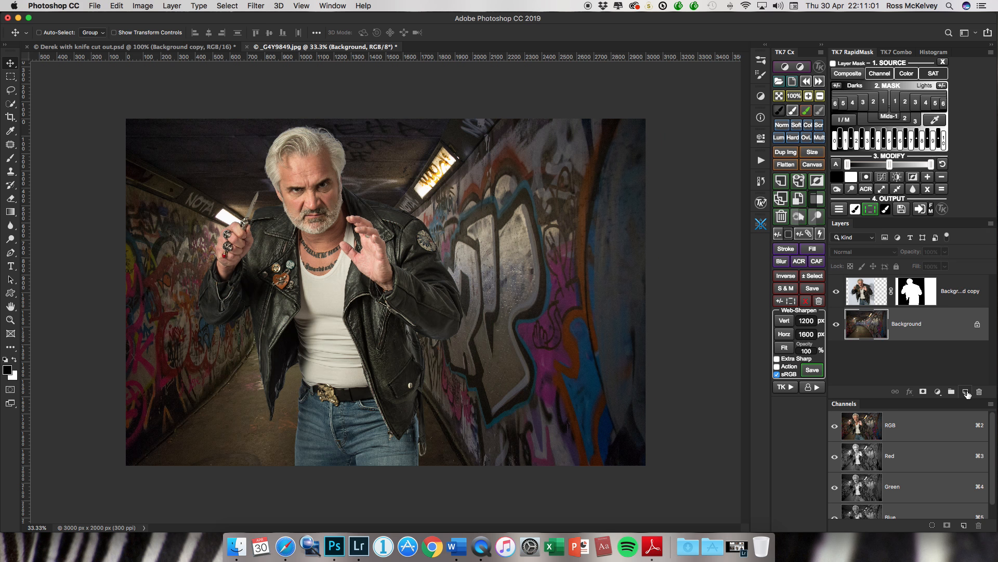
left_click(965, 391)
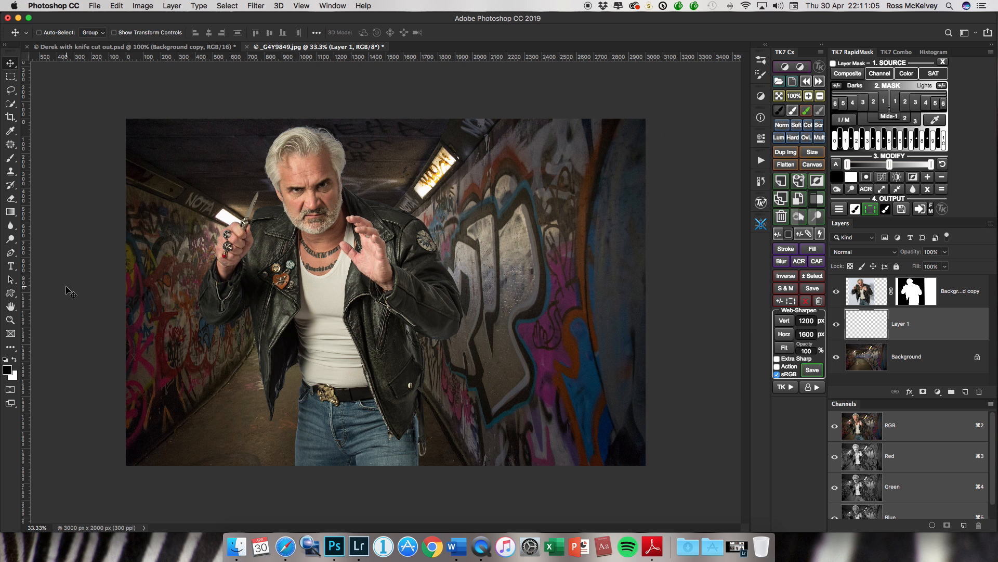
left_click(10, 370)
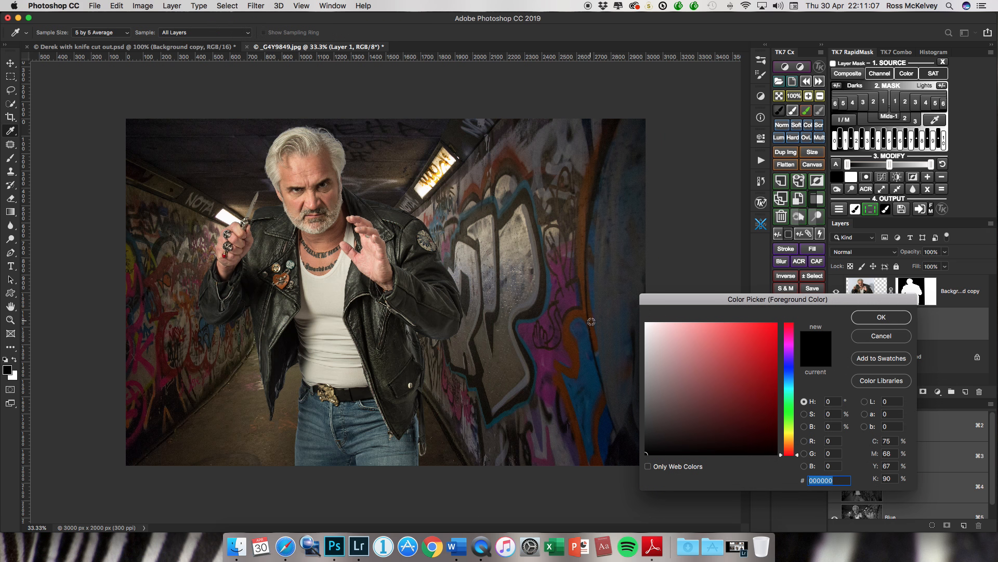
left_click(647, 341)
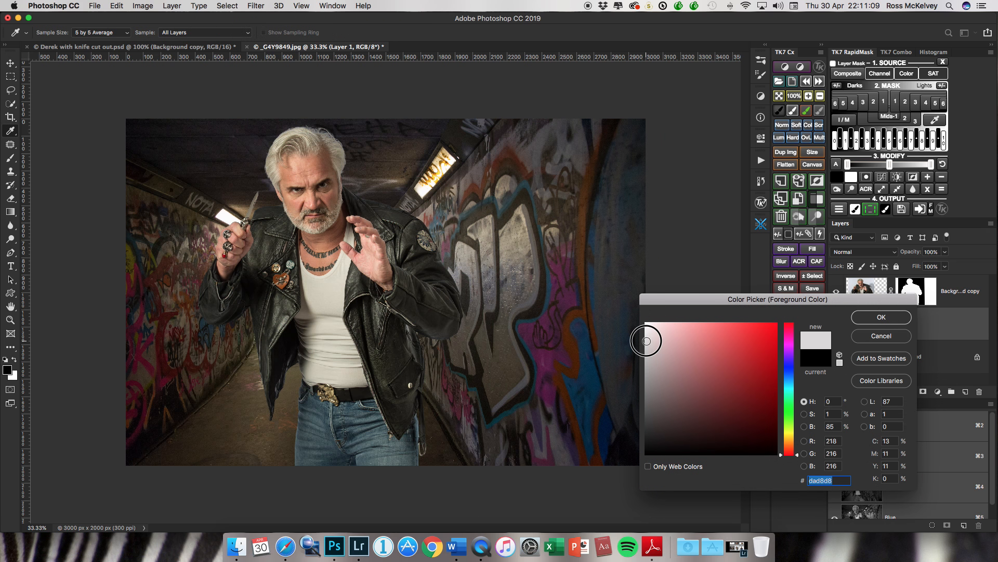
left_click(882, 316)
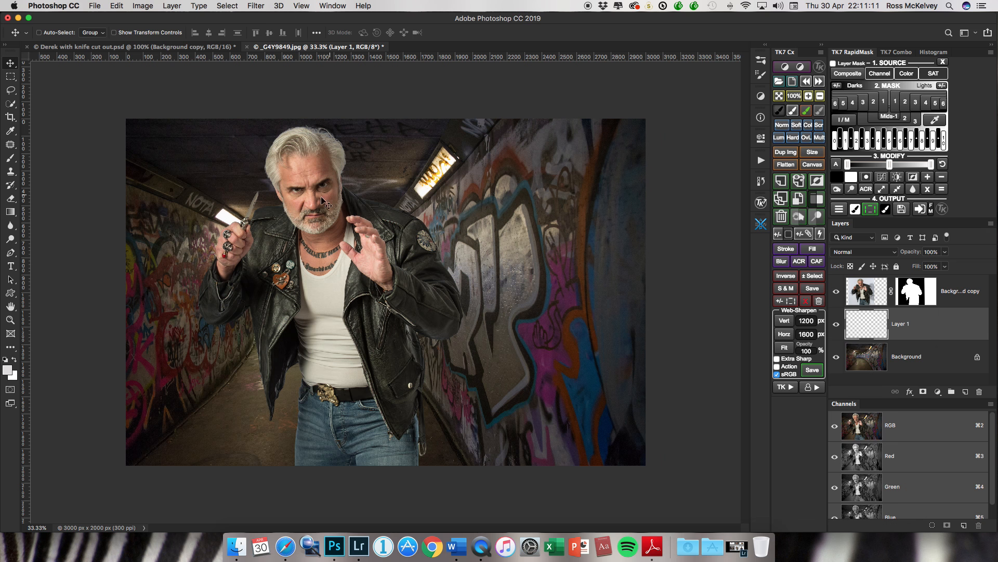
Step: Draw a soft radial foreground-to-transparent gradient behind the man on the new layer, and enlarge and raise the glow with Free Transform
left_click(10, 211)
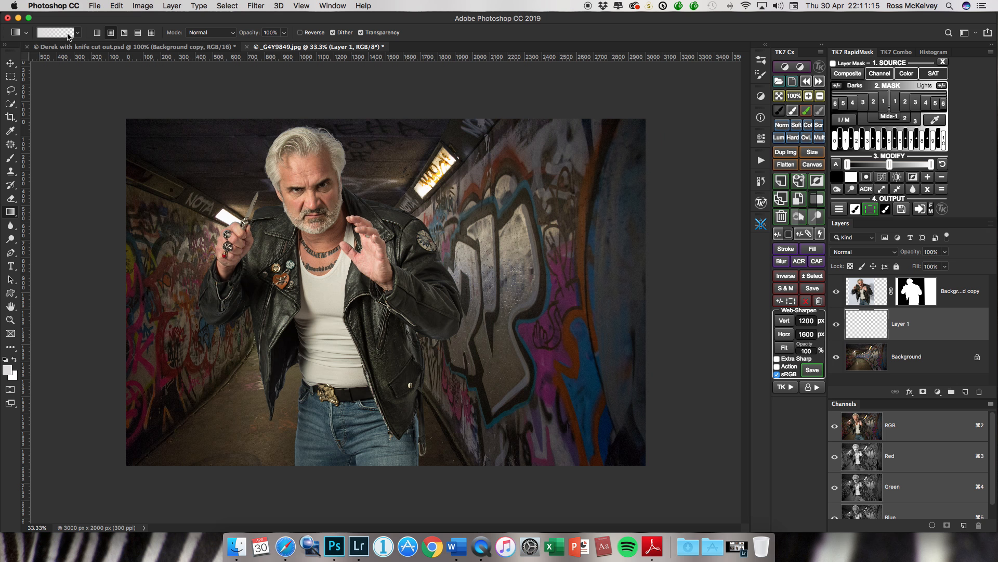
left_click_drag(324, 280, 309, 102)
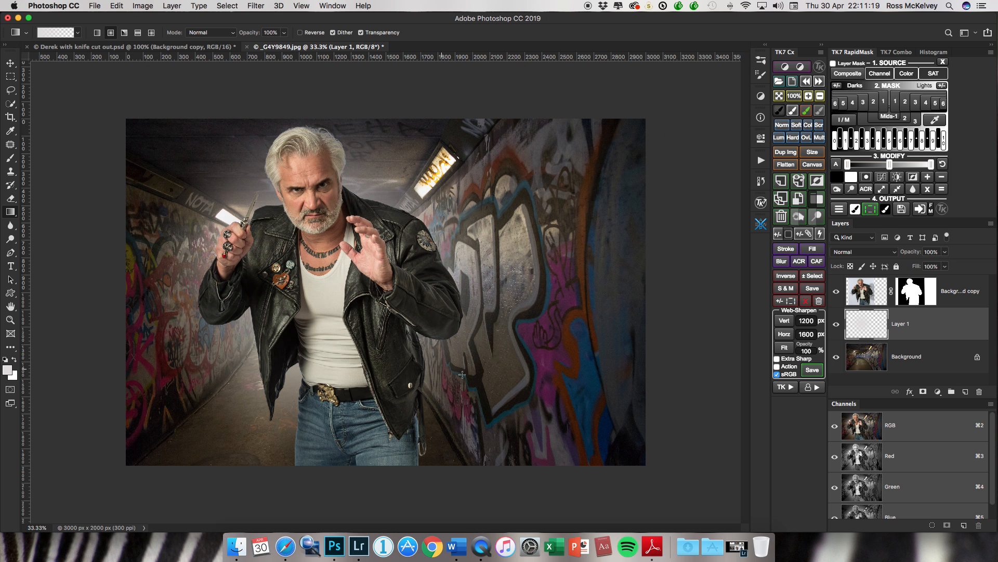
key("super+t")
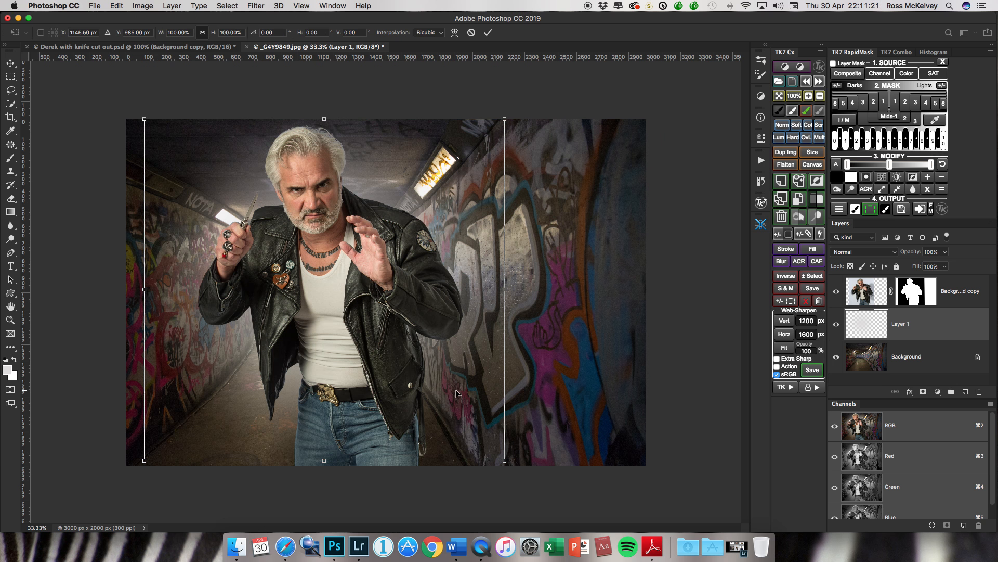
left_click_drag(410, 368, 407, 347)
left_click_drag(500, 93, 525, 69)
left_click_drag(396, 182, 398, 166)
left_click(487, 36)
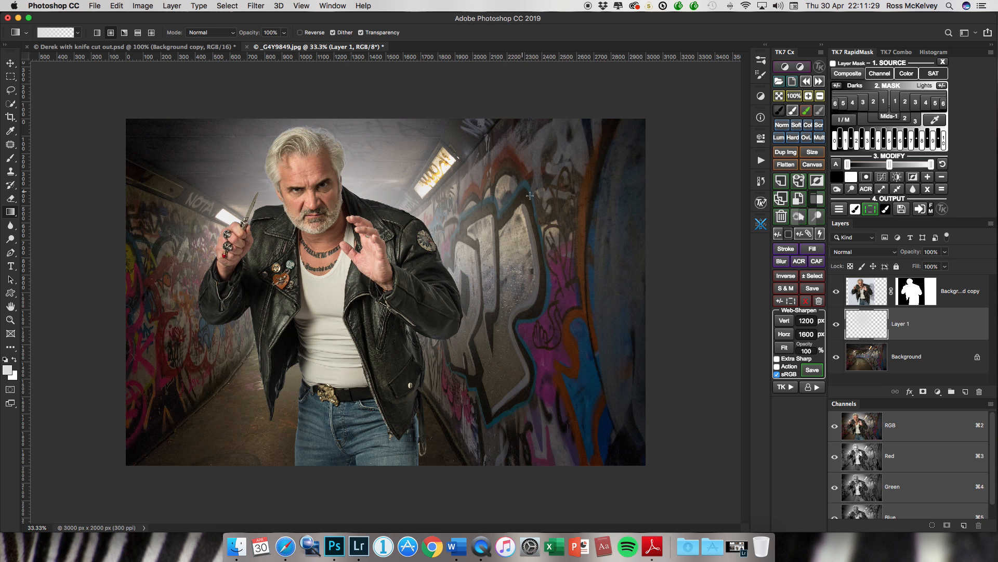
Step: Set the glow layer's blend mode to Hard Light and compare the picture with and without it
left_click(836, 324)
left_click(836, 324)
left_click(887, 253)
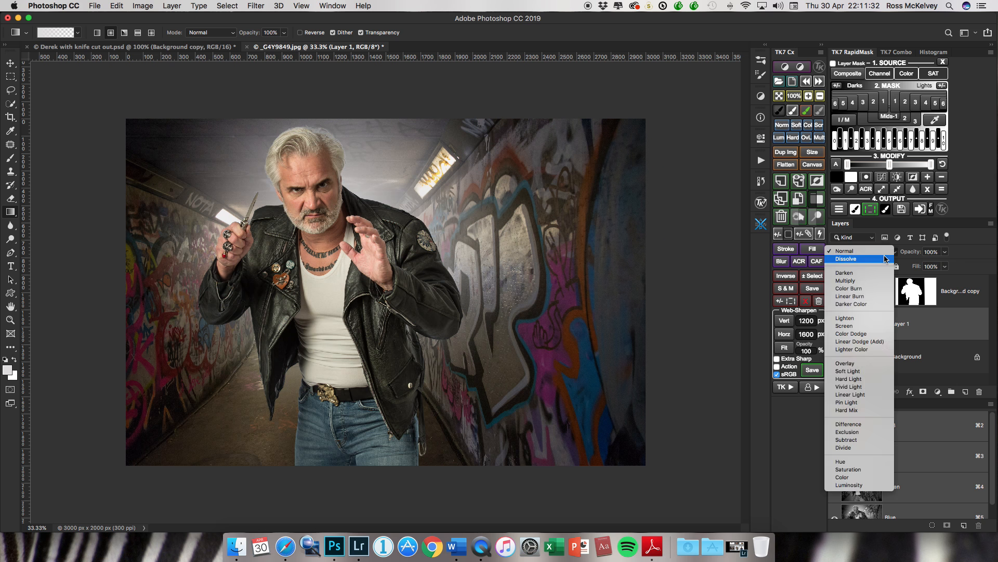
left_click(878, 378)
left_click(838, 323)
left_click(838, 324)
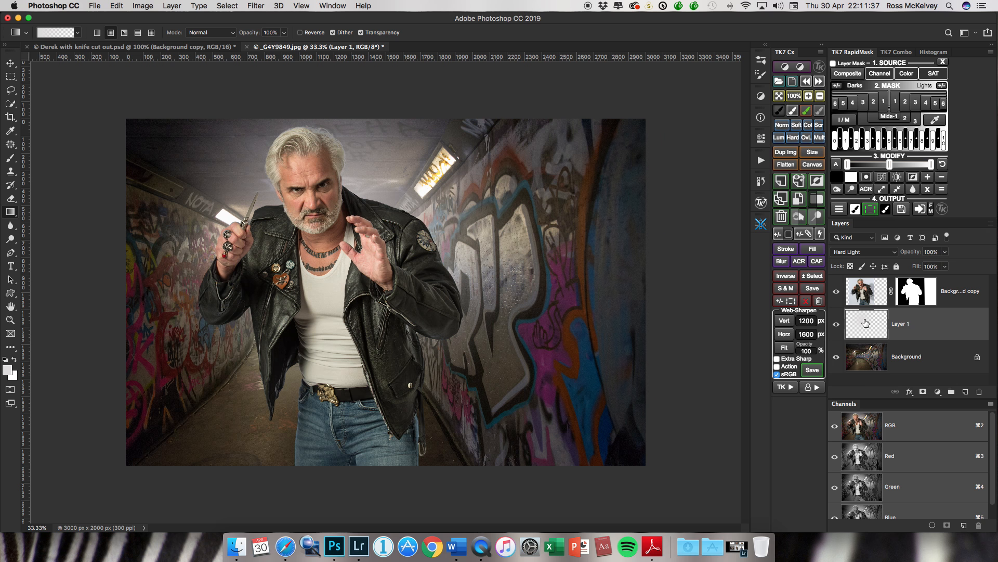
Step: Add 2% uniform monochromatic noise to the glow layer and compare the layer on and off
left_click(256, 6)
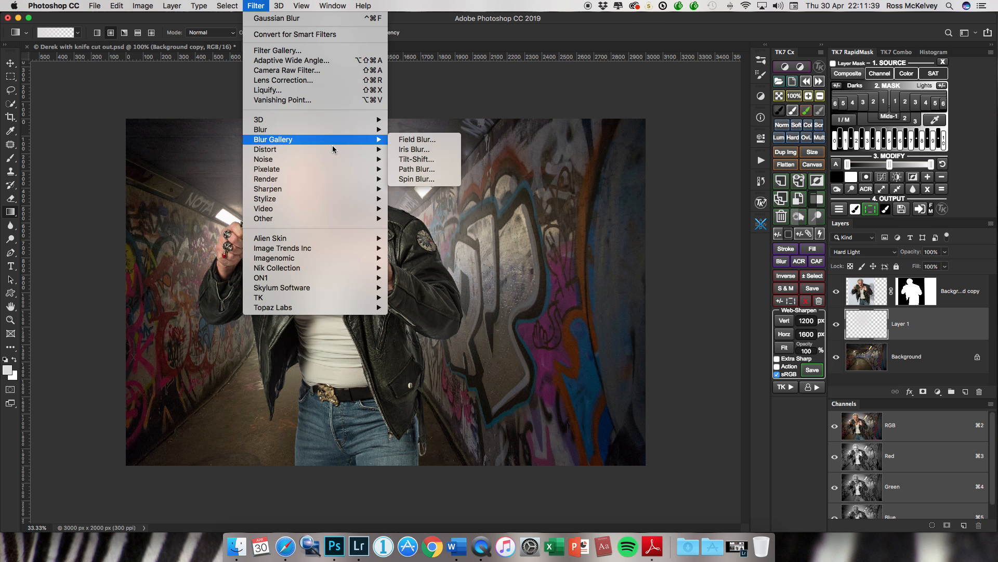
mouse_move(365, 162)
left_click(419, 159)
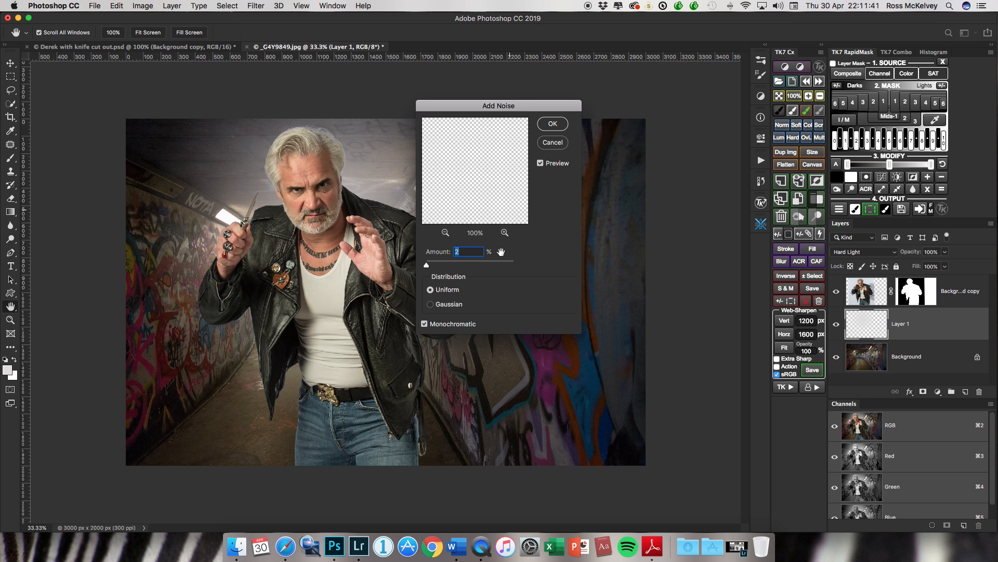
left_click(560, 129)
key("g")
left_click(836, 324)
left_click(836, 324)
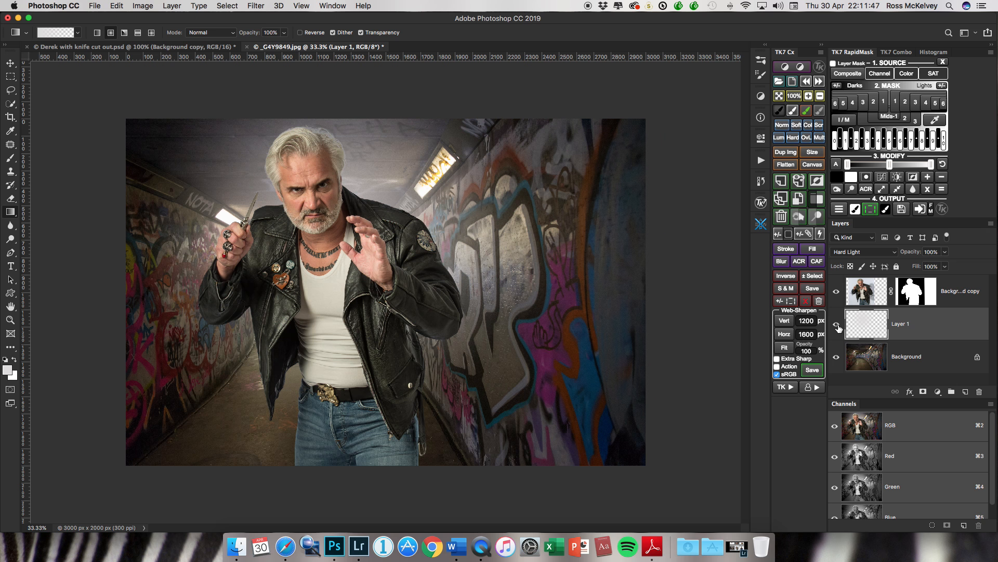
Step: Lower the glow layer's opacity to 60% and toggle its visibility to judge the effect
key("v")
key("6")
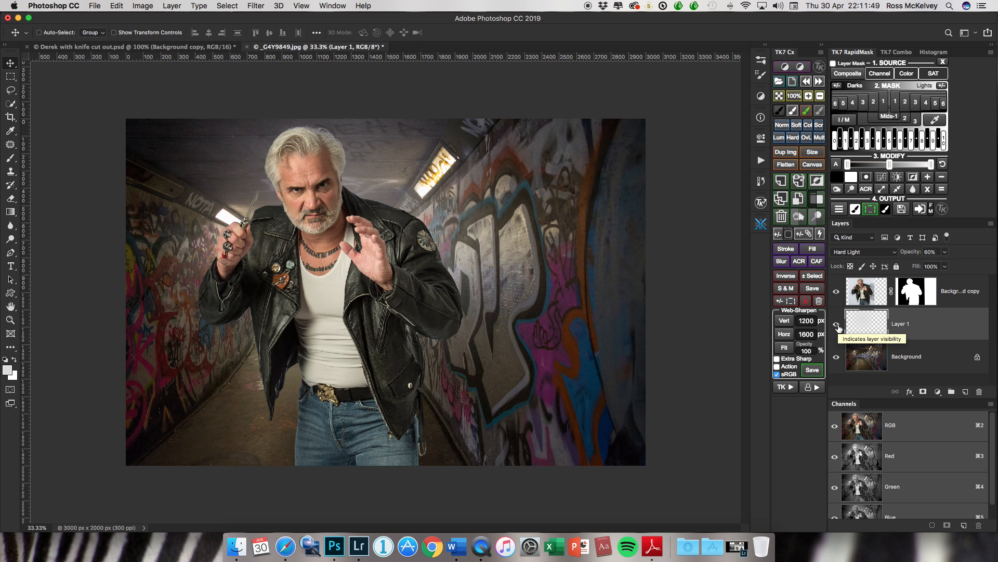
left_click(836, 325)
left_click(836, 325)
left_click(836, 325)
left_click(836, 325)
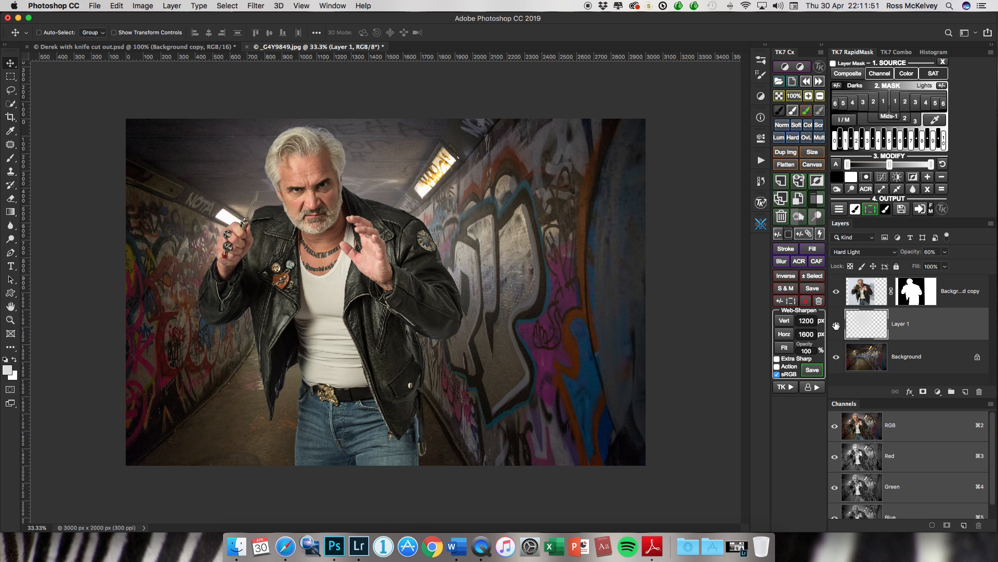
left_click(836, 325)
left_click(836, 325)
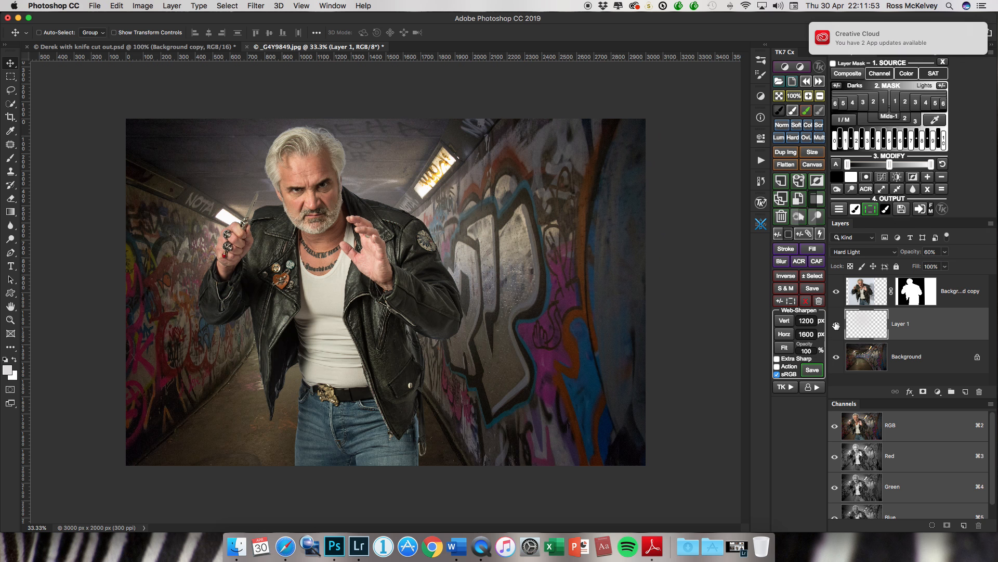
Step: Duplicate the Background layer and apply a Lens Blur with an octagon iris and radius 21 to the copy
left_click(866, 291)
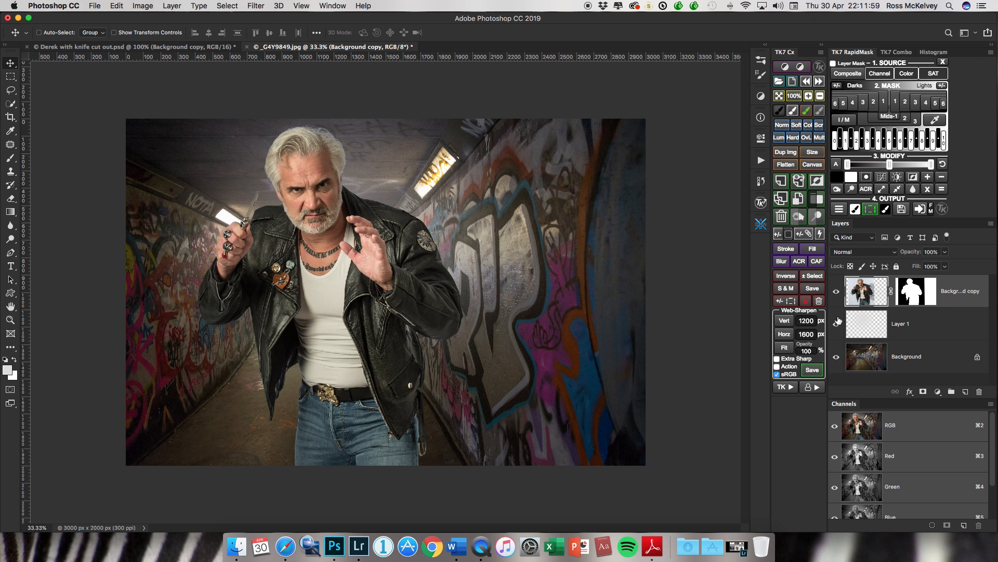
left_click(870, 359)
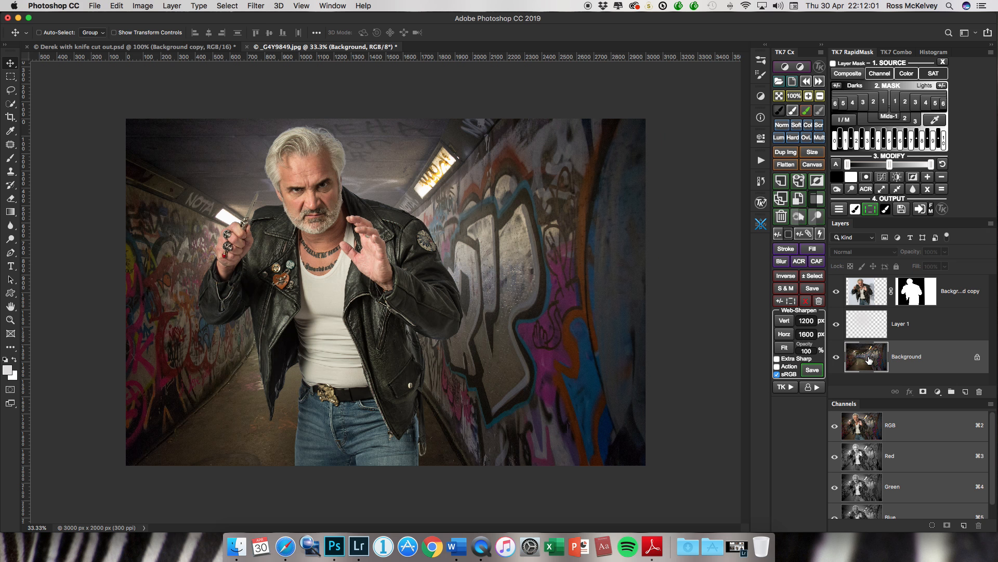
key("super+j")
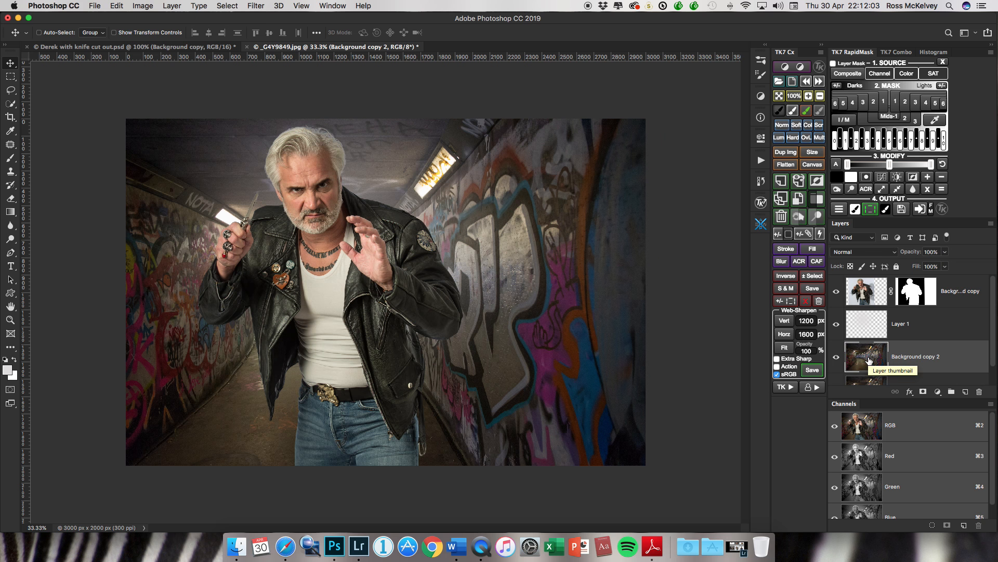
left_click(256, 6)
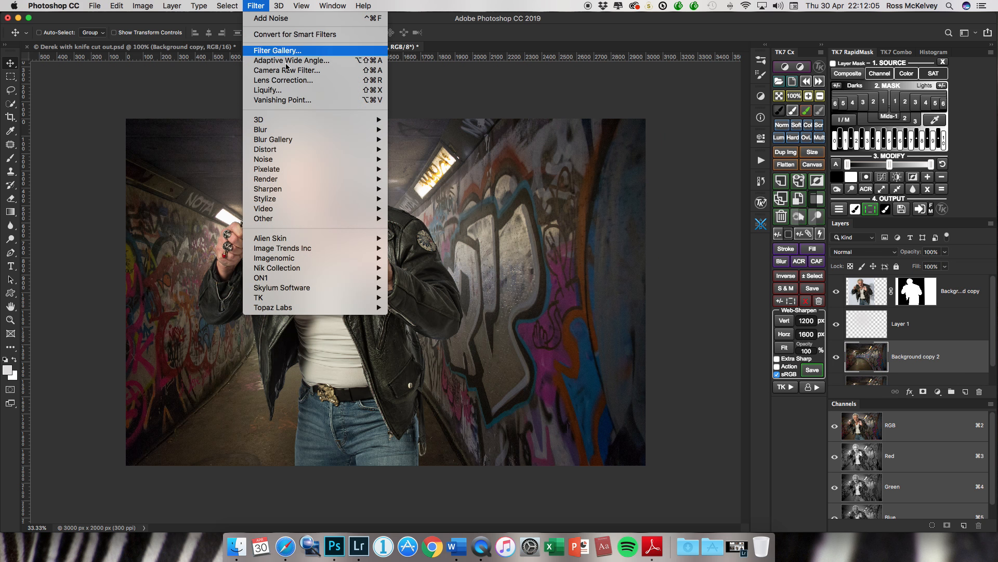
mouse_move(353, 136)
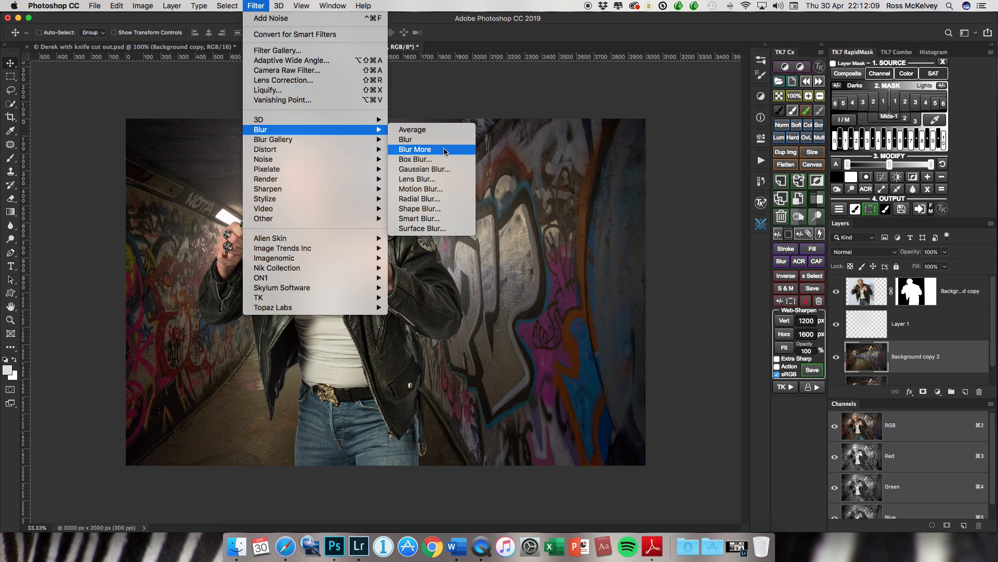
left_click(448, 179)
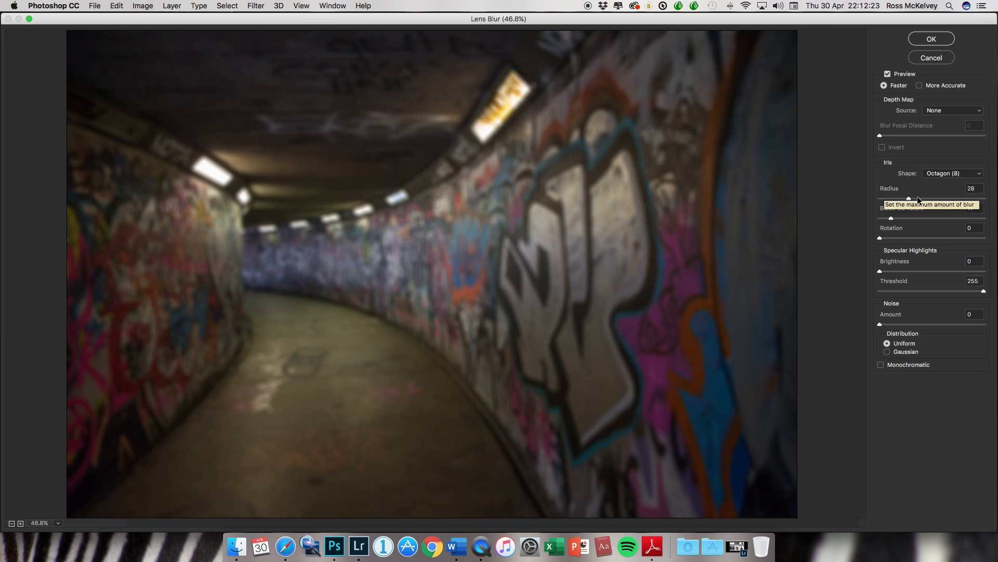
left_click_drag(908, 198, 901, 198)
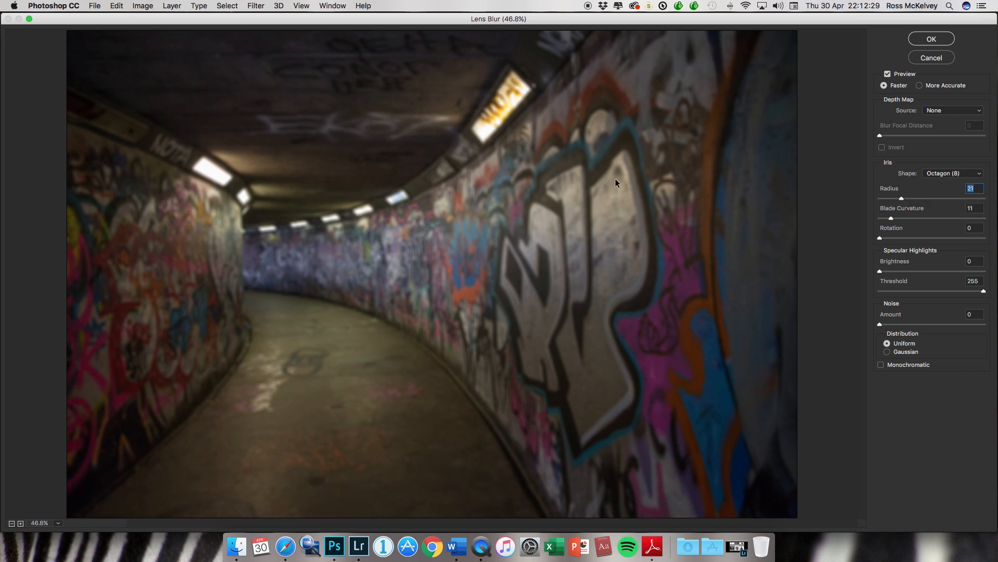
left_click(944, 37)
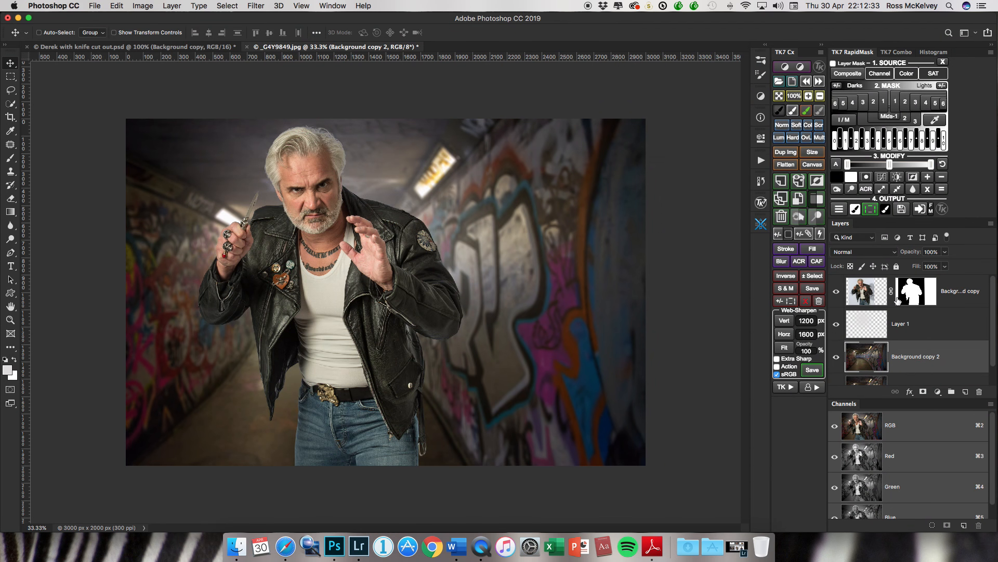
Step: Compare the tunnel with the lens-blurred background copy on and off
left_click(838, 358)
left_click(837, 357)
left_click(838, 357)
left_click(838, 357)
left_click(837, 358)
Step: Add a layer mask to the blurred background copy and draw a foreground-to-background radial gradient on it, black at the centre fading to white
left_click(923, 393)
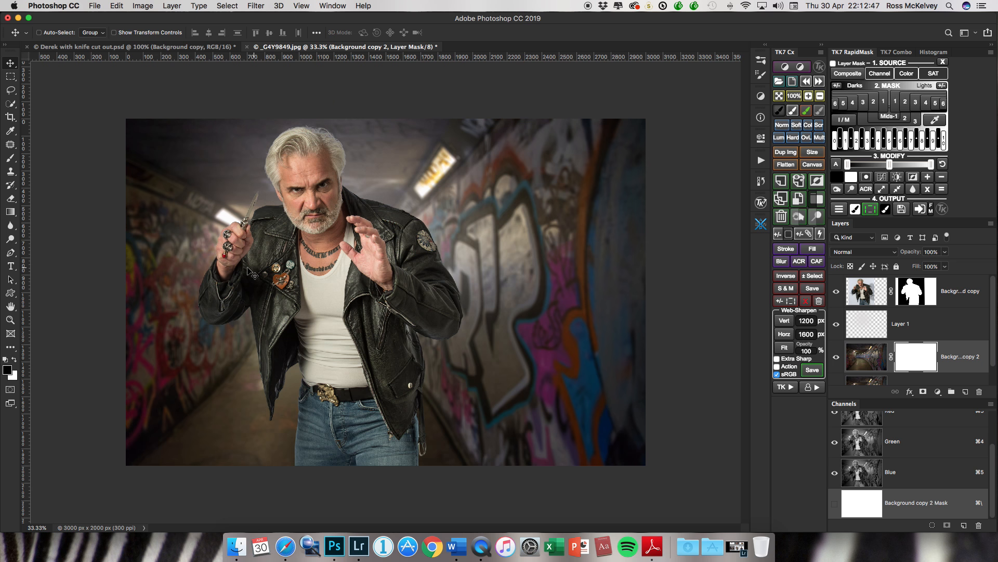
left_click(14, 214)
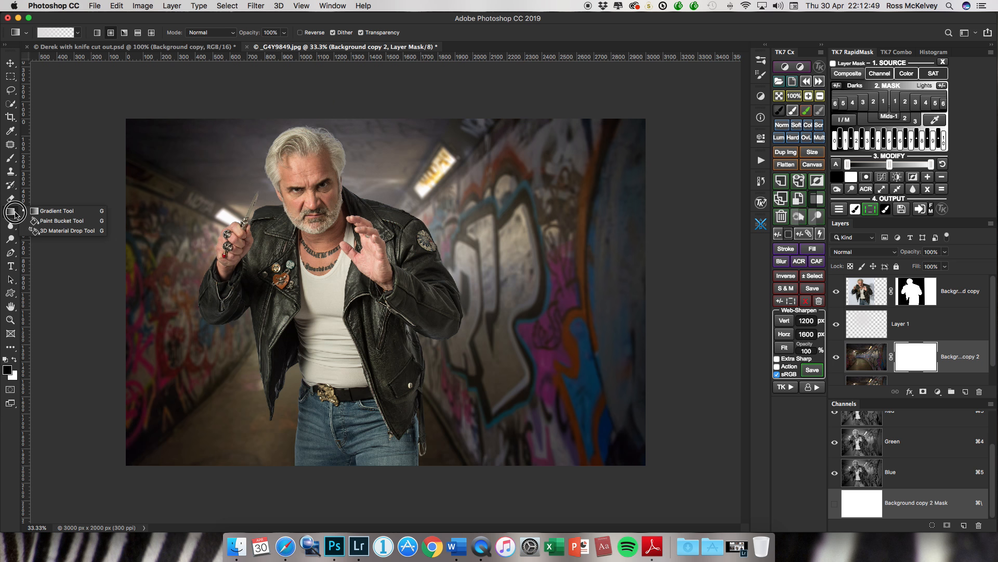
left_click(54, 212)
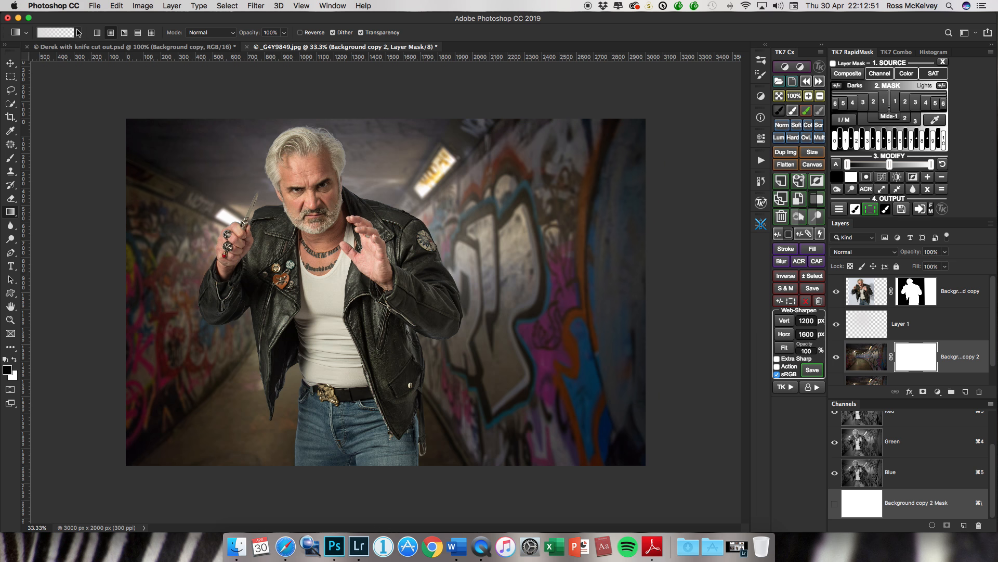
left_click(77, 32)
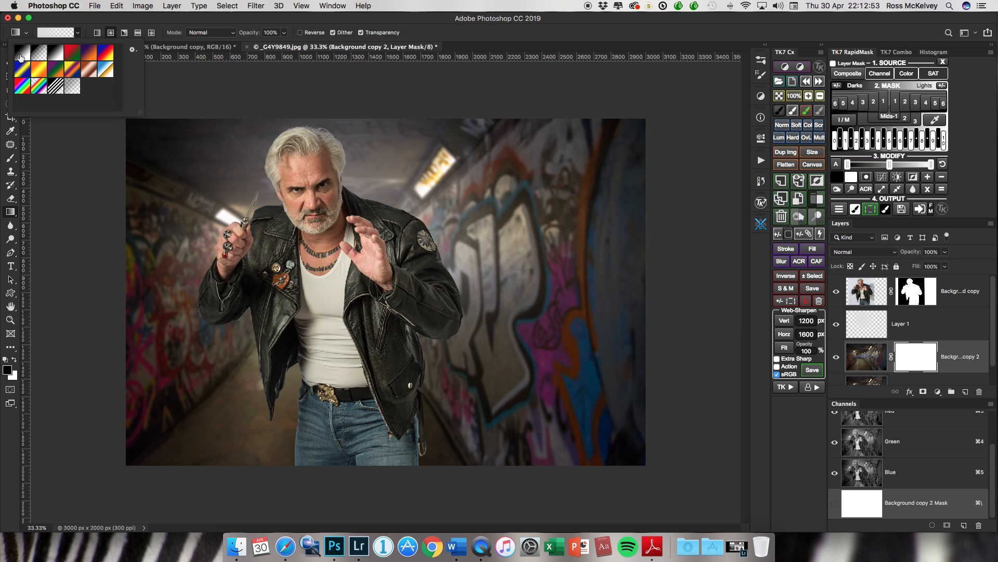
left_click(22, 54)
left_click(59, 194)
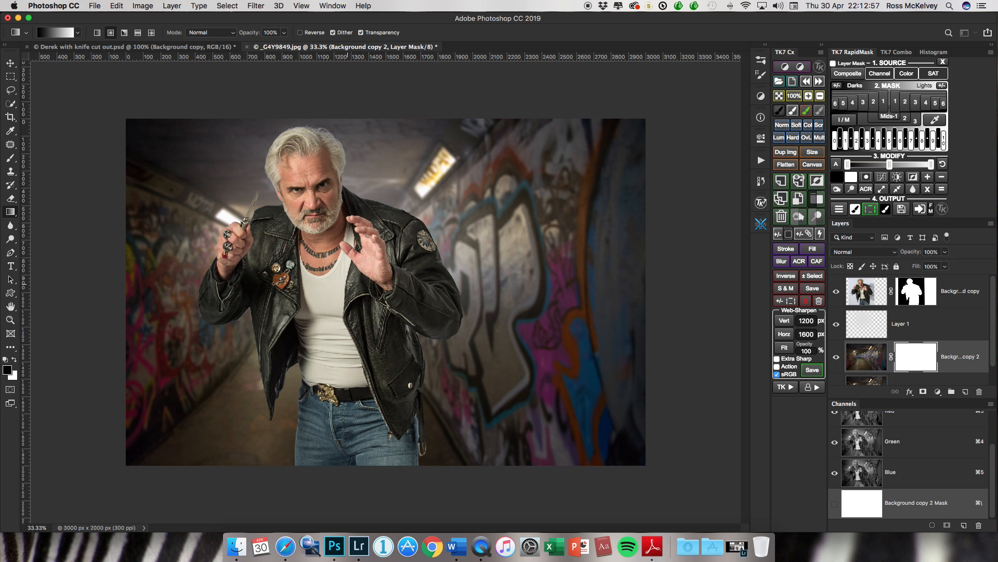
left_click_drag(363, 282, 624, 284)
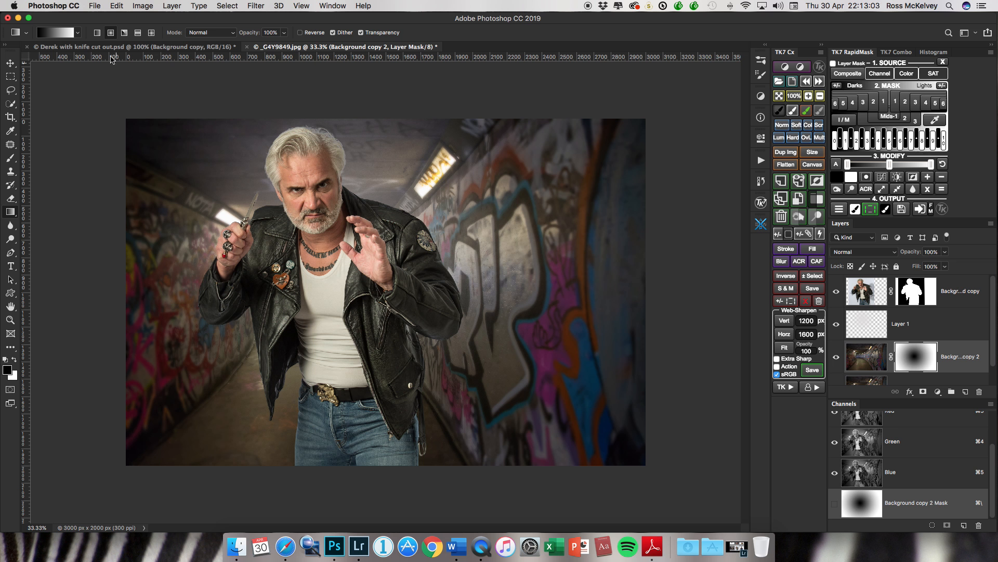
Step: Redraw the mask's radial gradient with white at the centre fading to black, and inspect the mask alone and the layer's visibility
key("x")
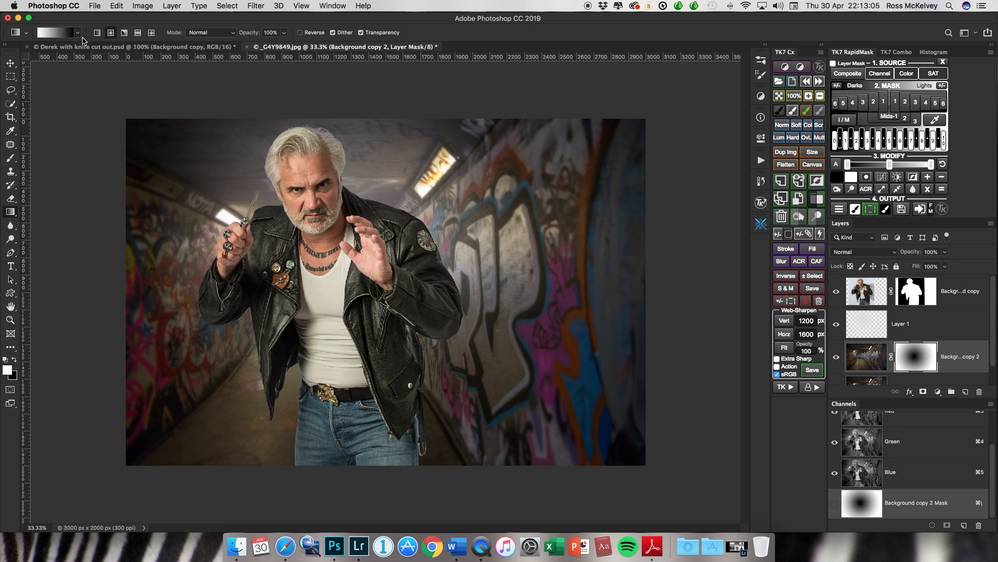
left_click_drag(353, 300, 617, 300)
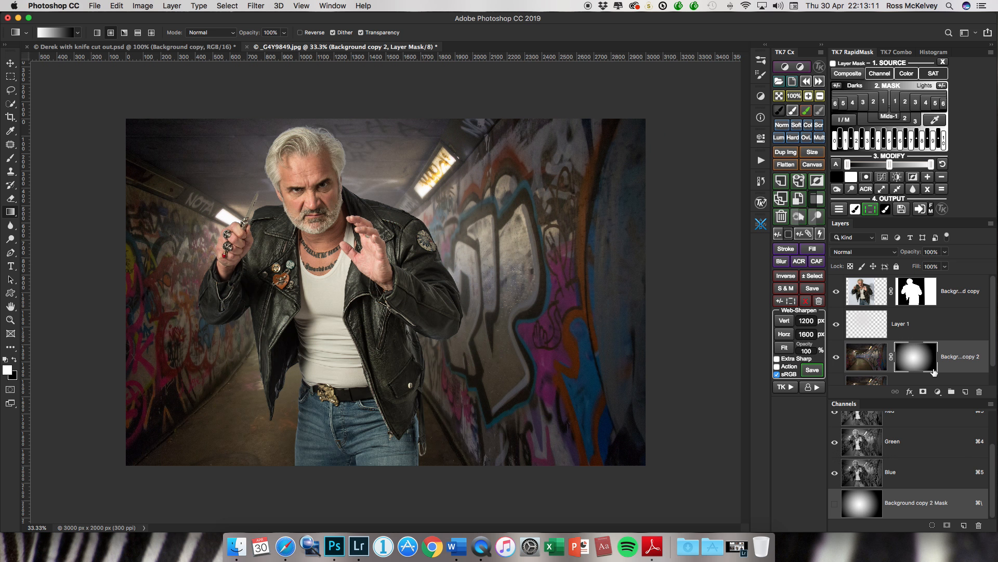
left_click(918, 363, "alt")
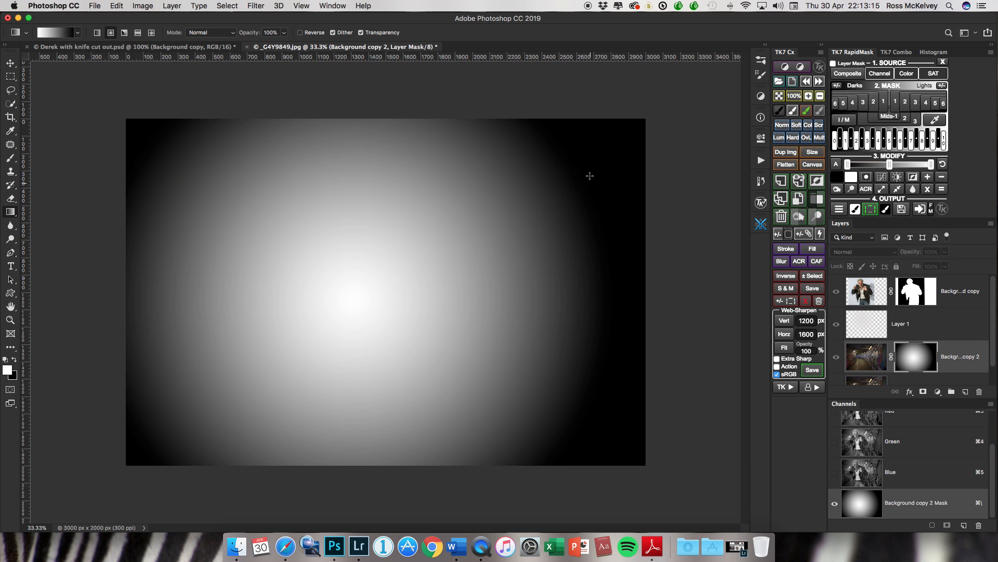
left_click(838, 358)
left_click(836, 359)
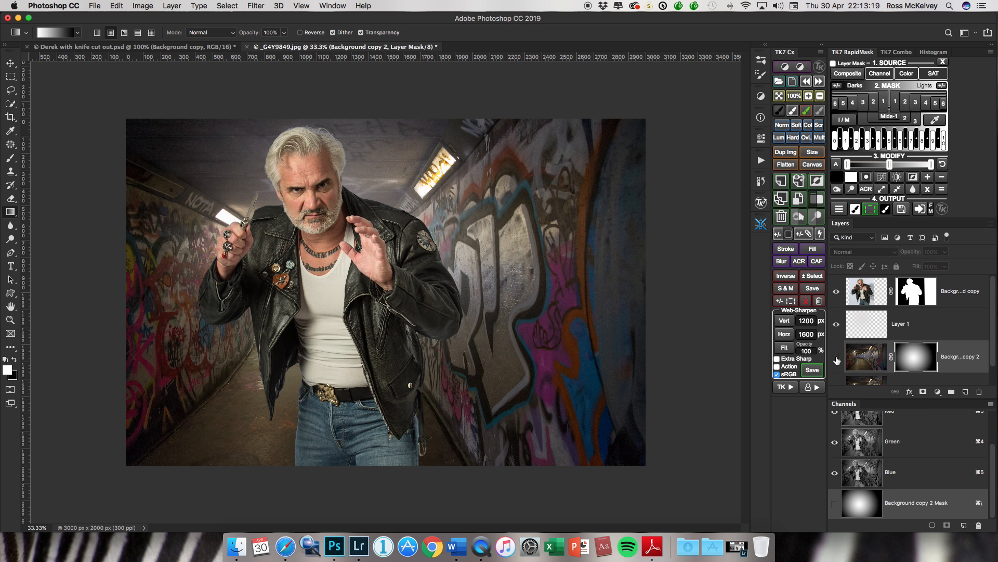
Step: Compare the tunnel with the masked lens-blurred background copy shown and hidden
left_click(837, 359)
left_click(837, 359)
left_click(836, 359)
left_click(836, 359)
left_click(837, 359)
left_click(837, 359)
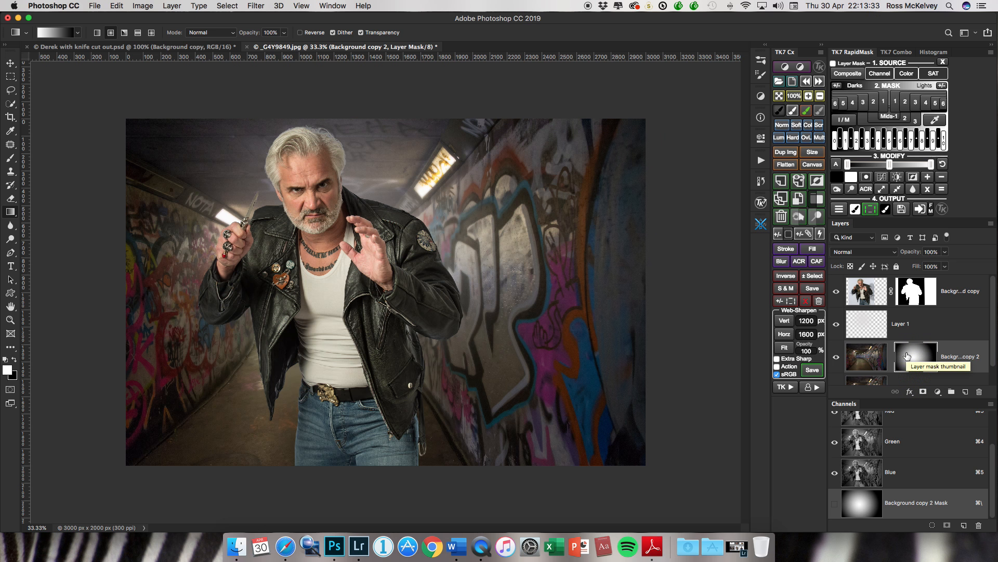
Step: Free-transform the blurred background copy's mask, scaling it to about 105% and shifting it slightly to the right
key("super+t")
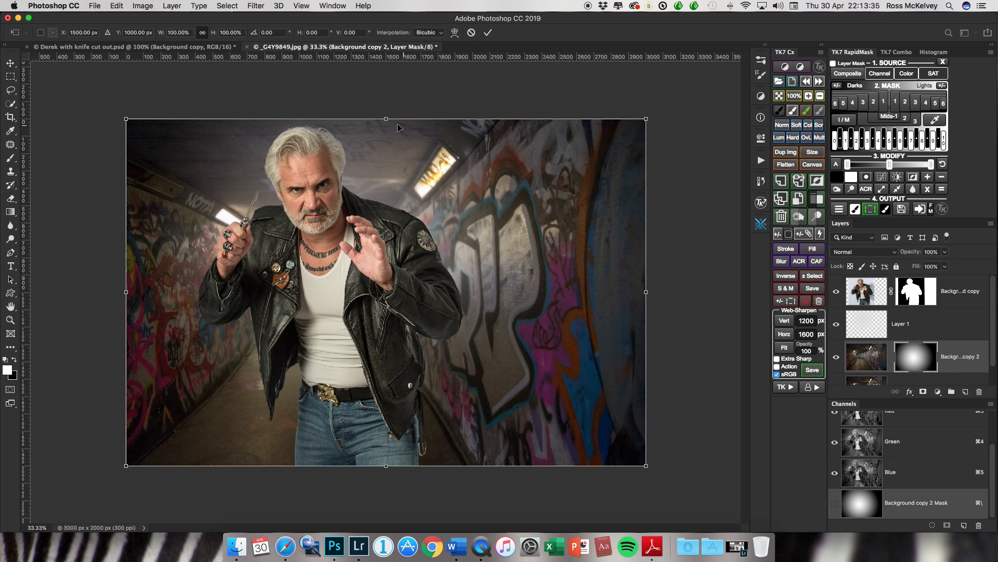
left_click_drag(386, 118, 388, 99)
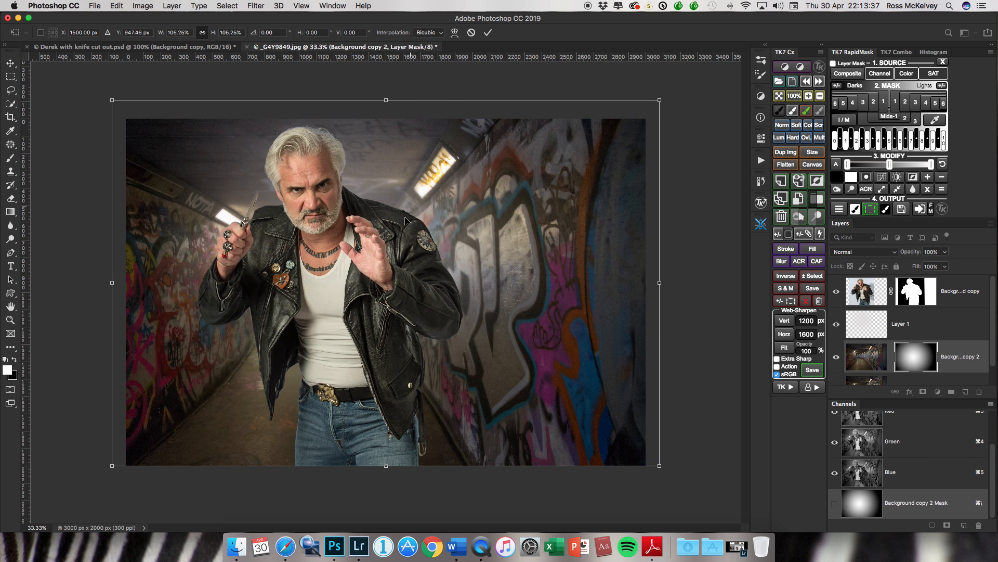
left_click_drag(366, 364, 385, 364)
left_click(488, 32)
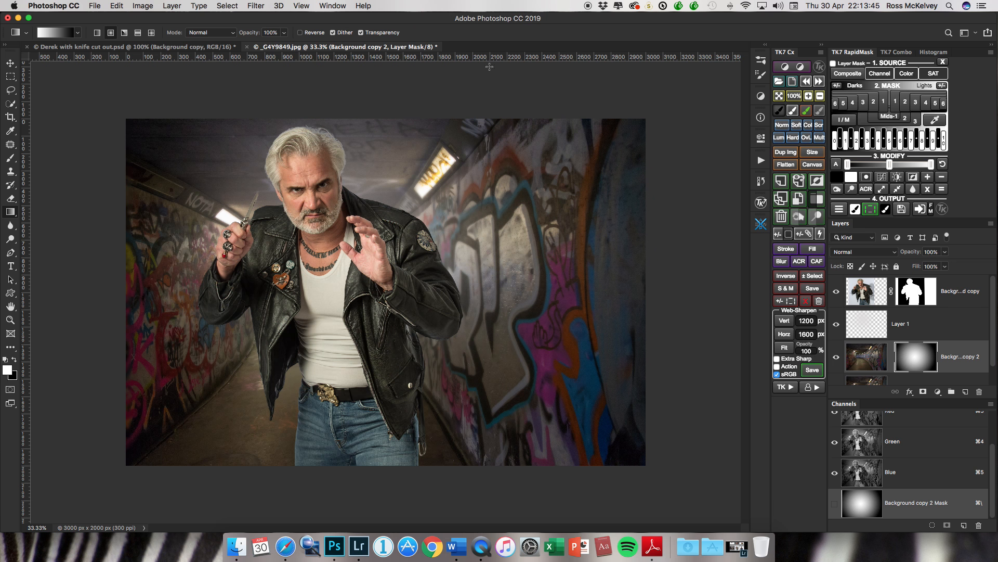
Step: Paint black around the mask's outer edges with a soft 800-pixel brush at 100% opacity, and display the mask alone
key("b")
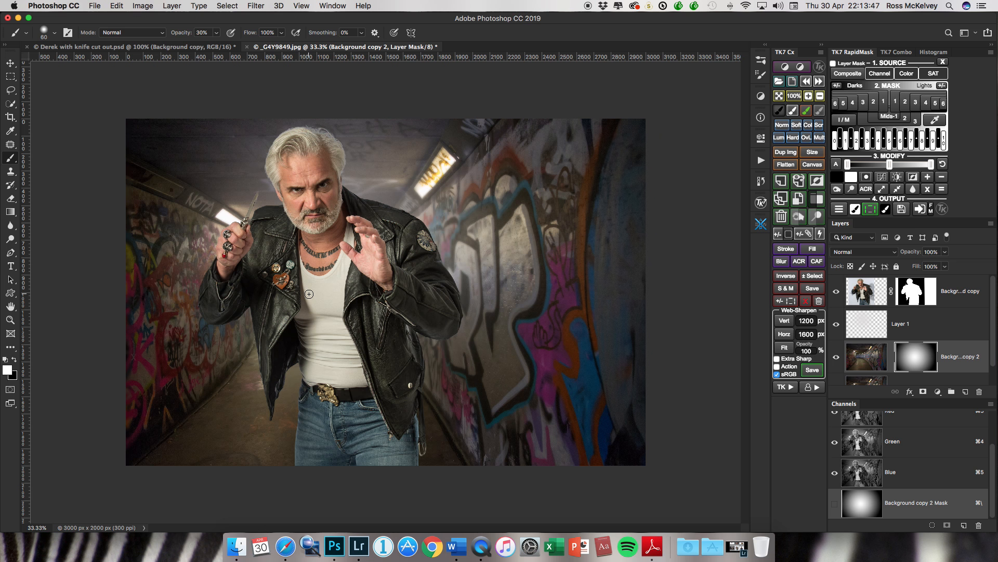
key("x")
key("bracketright")
key("bracketright")
key("bracketright")
key("bracketright")
key("bracketright")
key("bracketright")
key("bracketright")
key("bracketright")
key("bracketright")
key("bracketright")
key("bracketright")
key("bracketright")
key("bracketright")
key("bracketright")
key("bracketright")
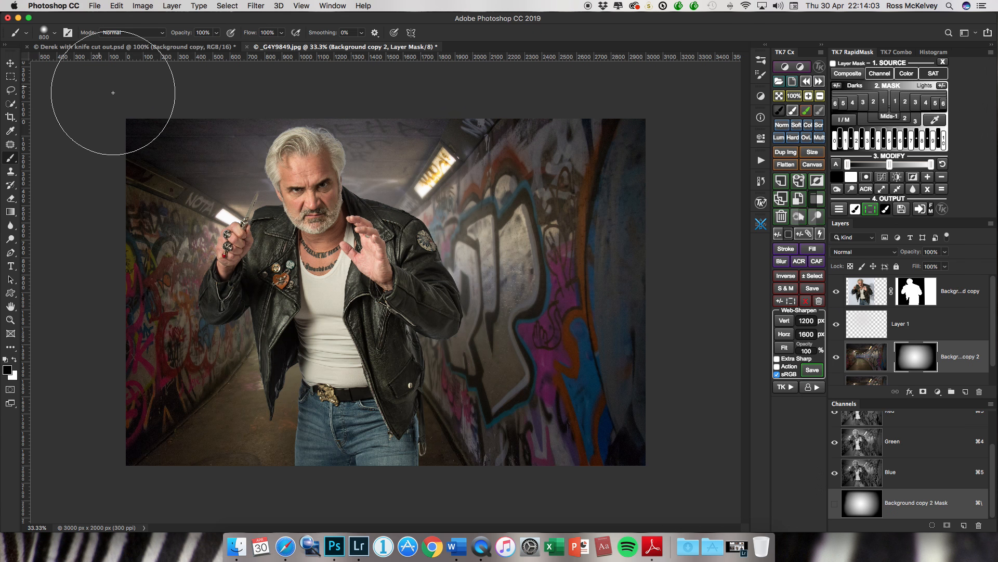
left_click(911, 359)
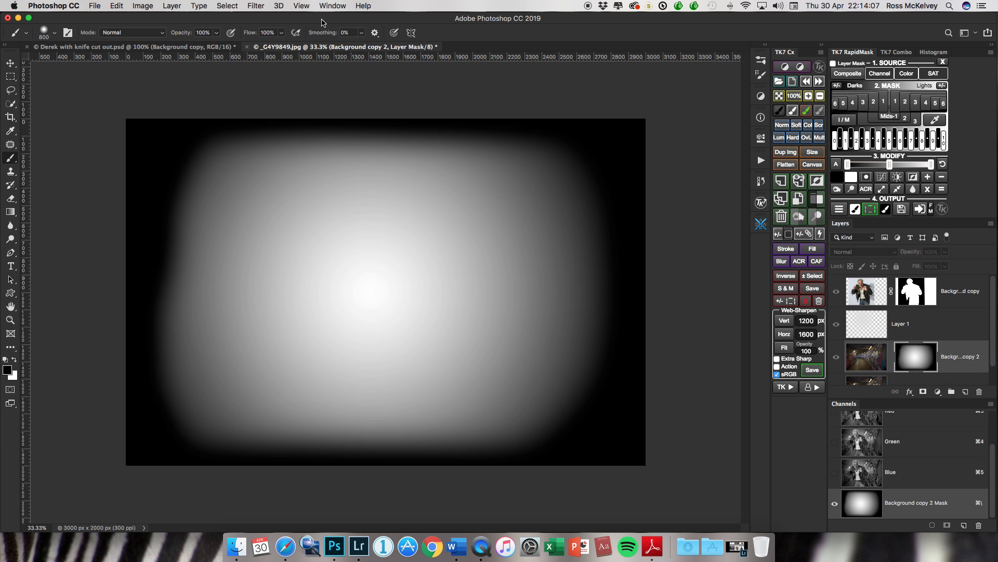
Step: Apply a Gaussian Blur with a radius of 100 pixels to the blurred background copy's mask
left_click(257, 6)
mouse_move(346, 133)
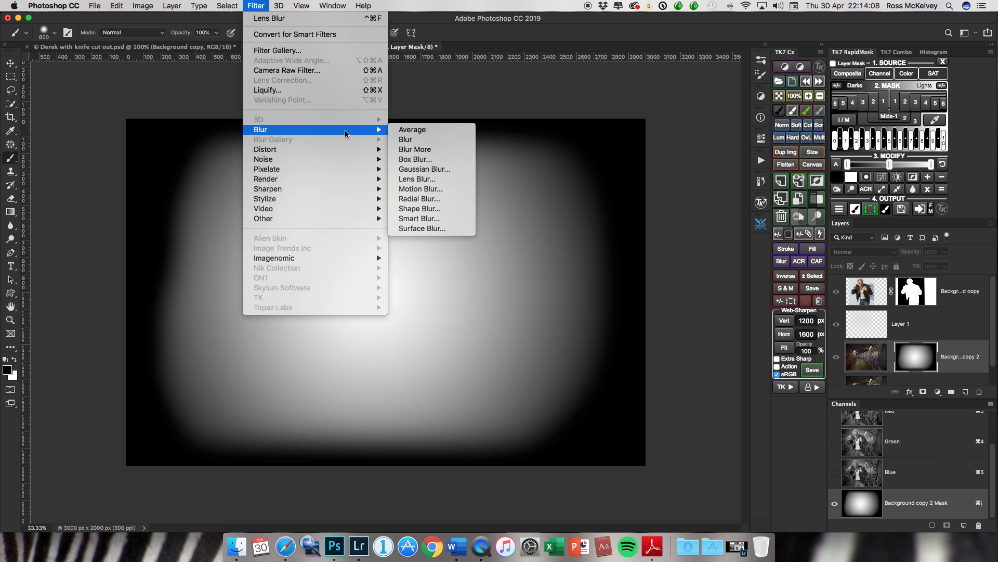
left_click(446, 170)
type("100")
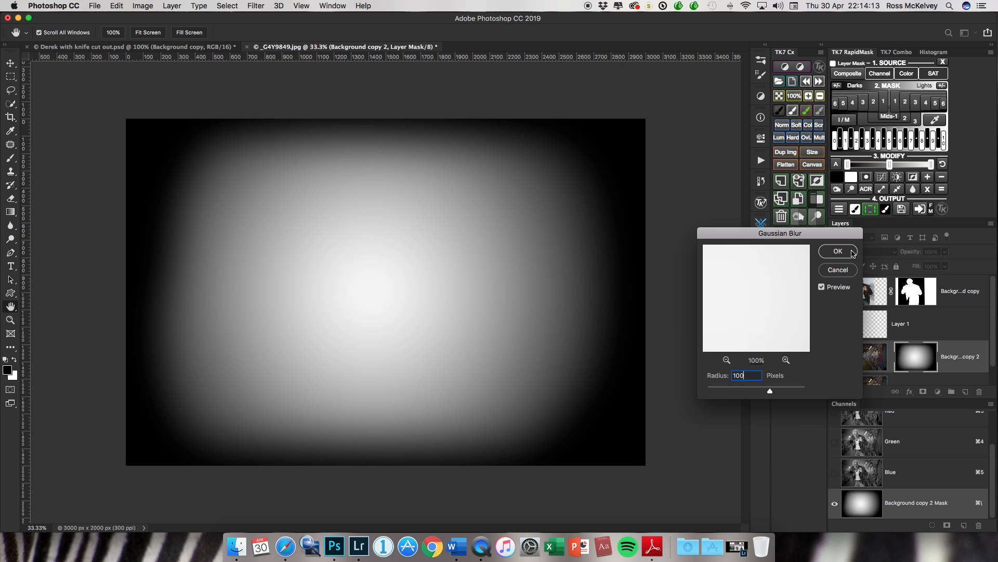
left_click(838, 251)
key("b")
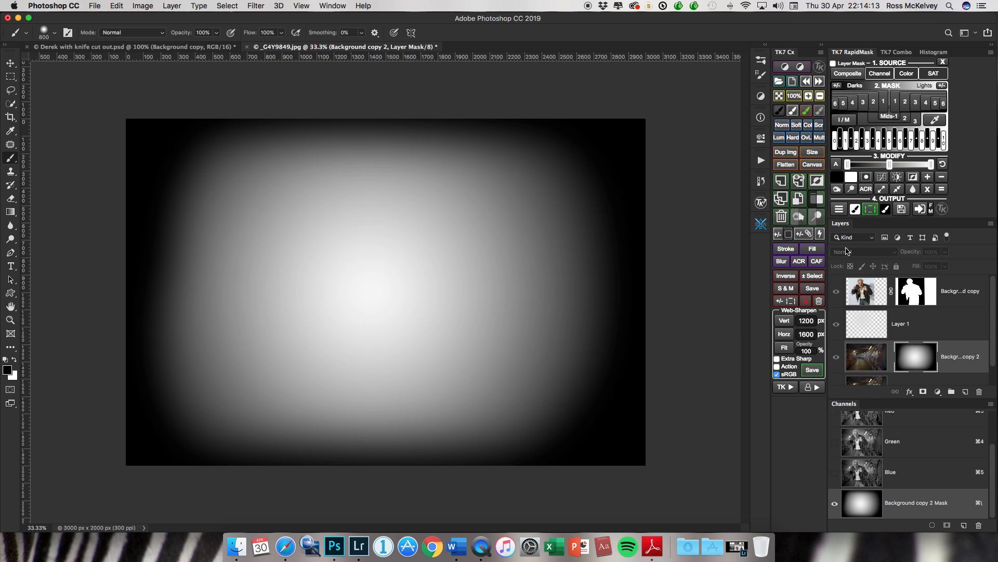
Step: Repeat the last Gaussian Blur three more times on the mask to soften its falloff further
left_click(260, 7)
left_click(265, 21)
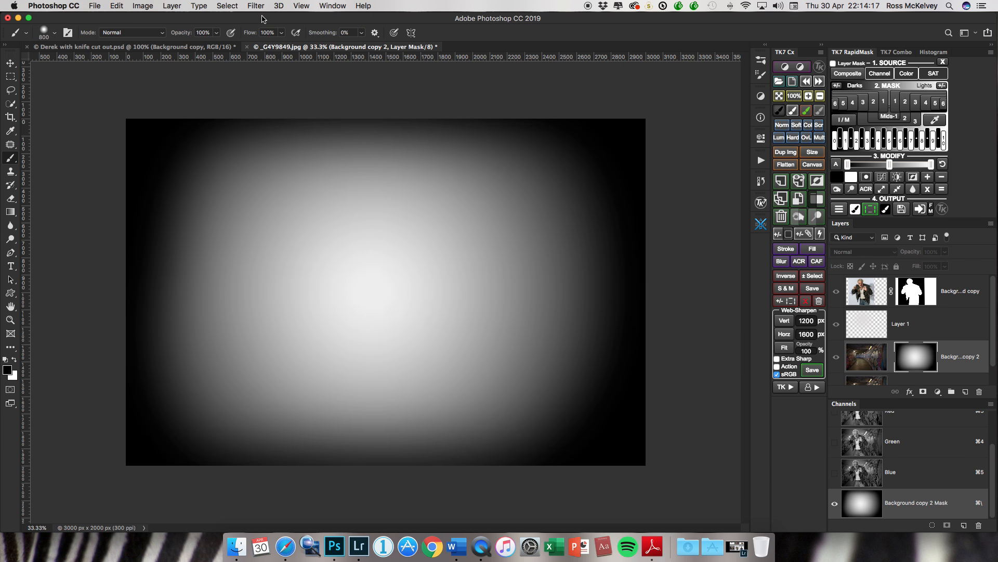
left_click(254, 6)
left_click(269, 21)
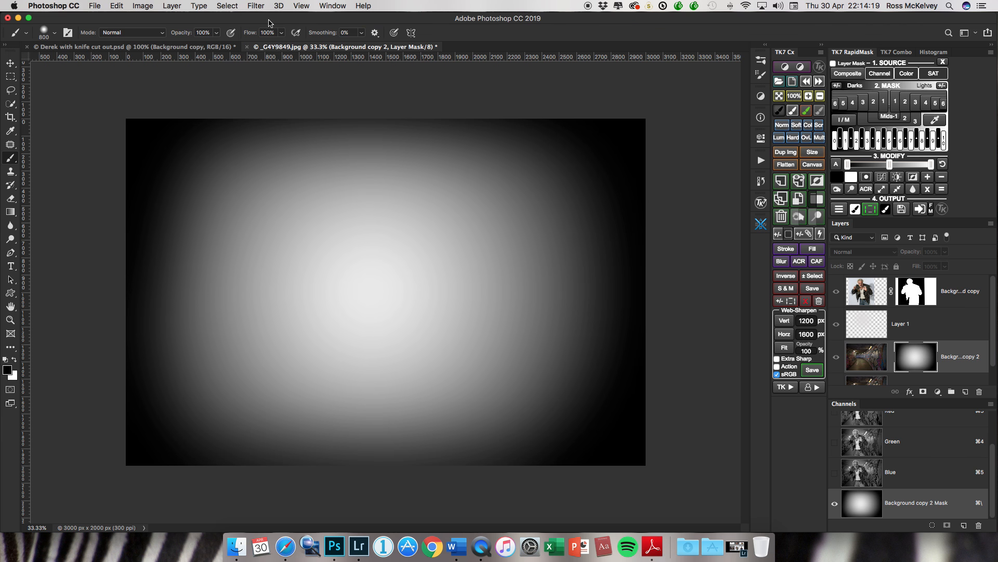
left_click(260, 7)
left_click(268, 17)
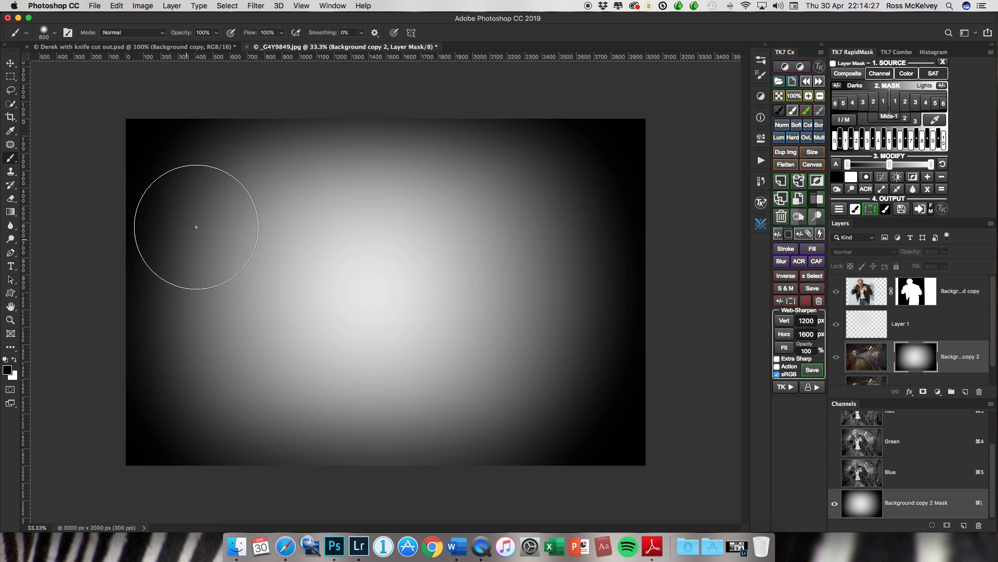
Step: Return to the image view and compare the composite with the softened blur layer on and off
left_click(863, 350)
left_click(837, 359)
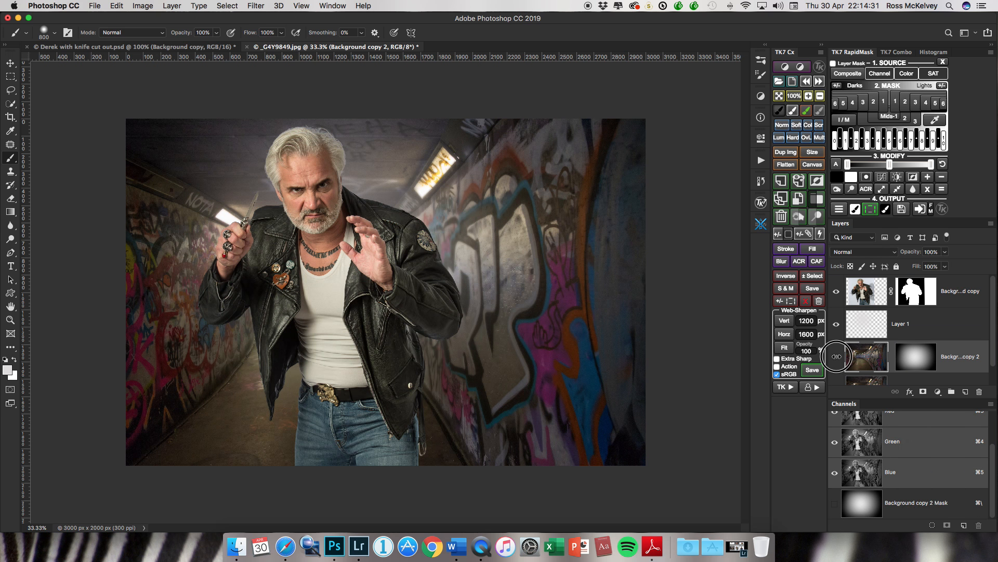
left_click(837, 359)
left_click(837, 359)
left_click(837, 358)
Step: Select a rectangle just inside the image edges and run the VIGNETTE @ 70% action above the blurred background copy
scroll(900, 355, "down", 1)
left_click(10, 76)
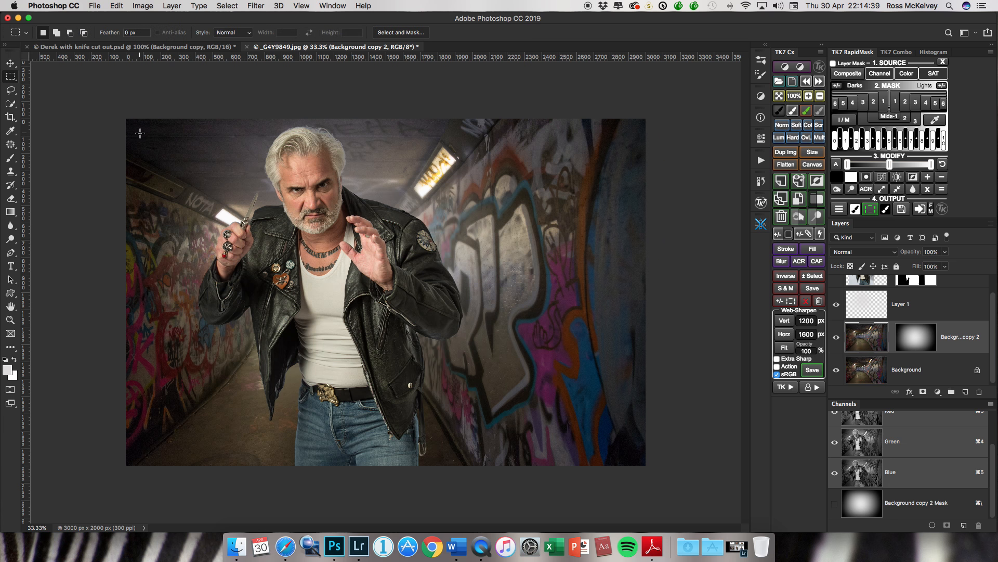
left_click_drag(146, 138, 625, 449)
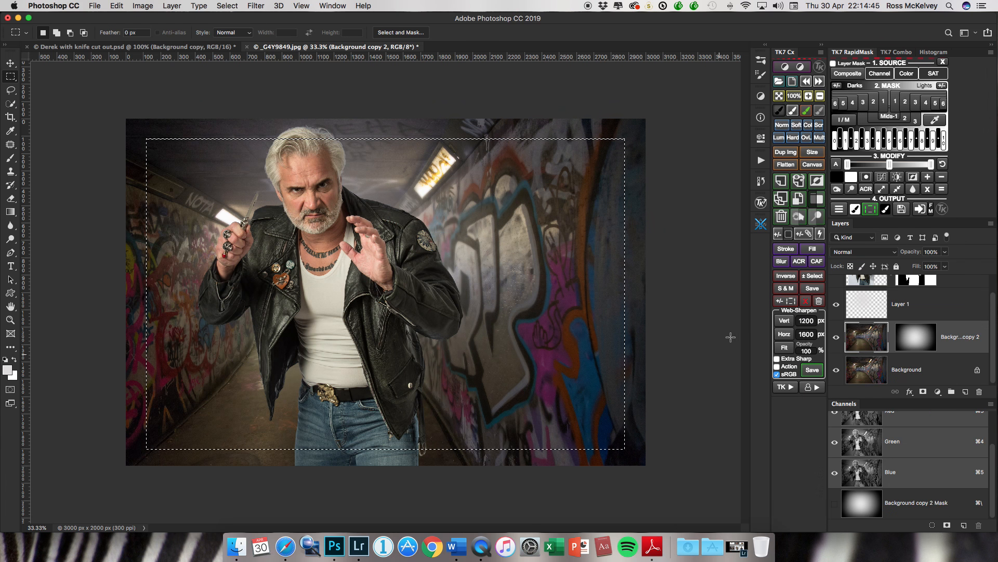
left_click(761, 160)
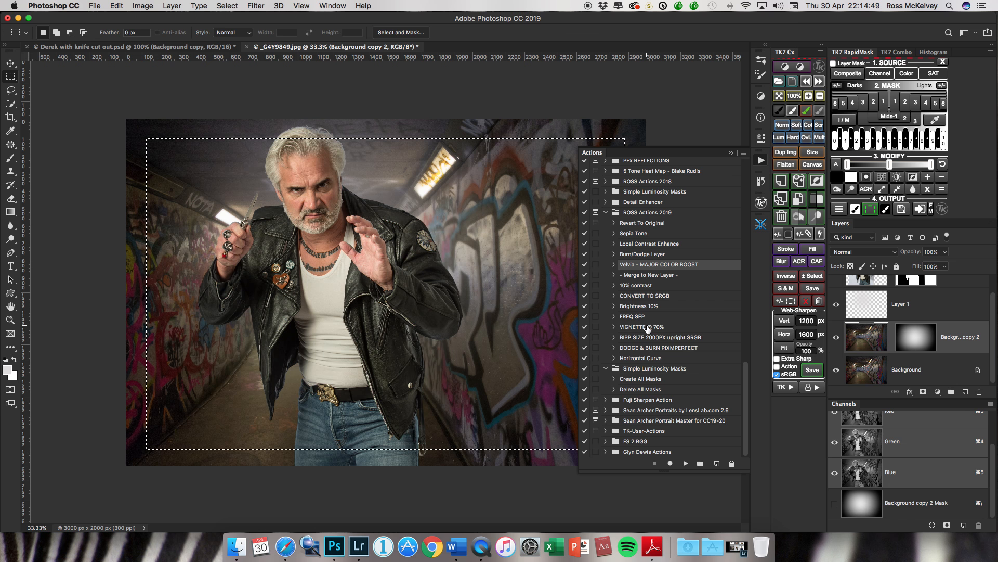
left_click(641, 327)
left_click(684, 463)
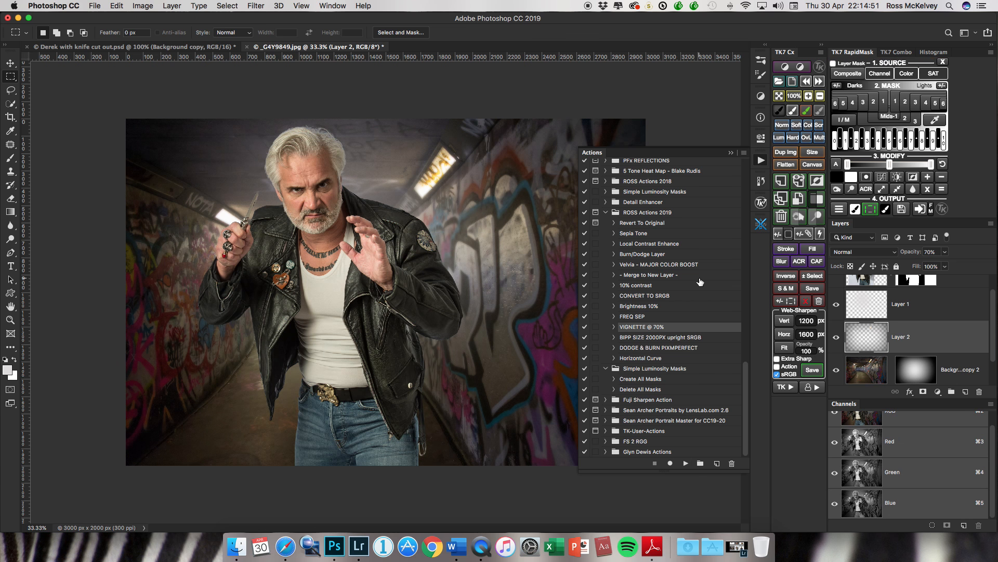
left_click(731, 152)
Step: Compare the vignette layer on and off and set its opacity to 50%
left_click(837, 337)
left_click(837, 337)
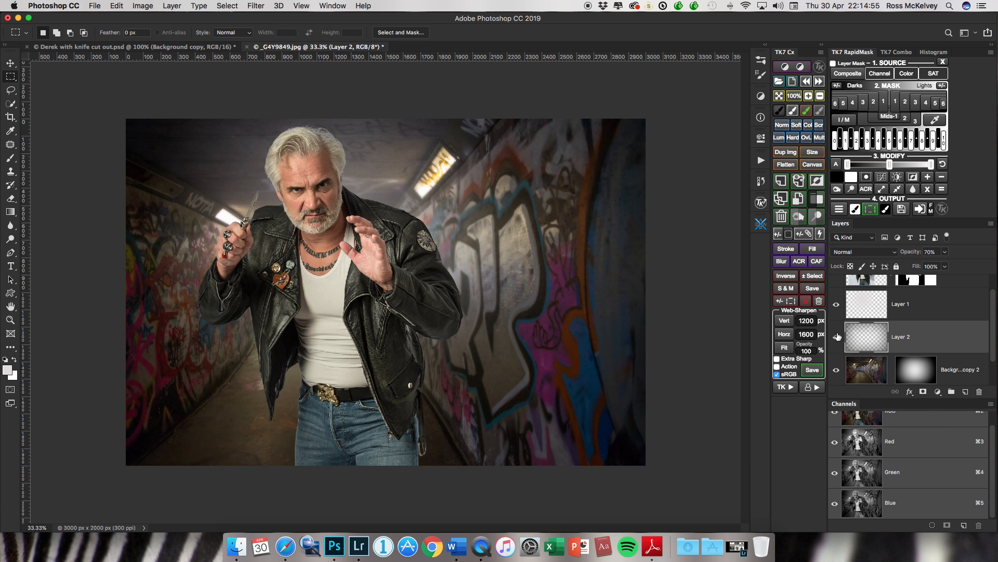
key("v")
key("5")
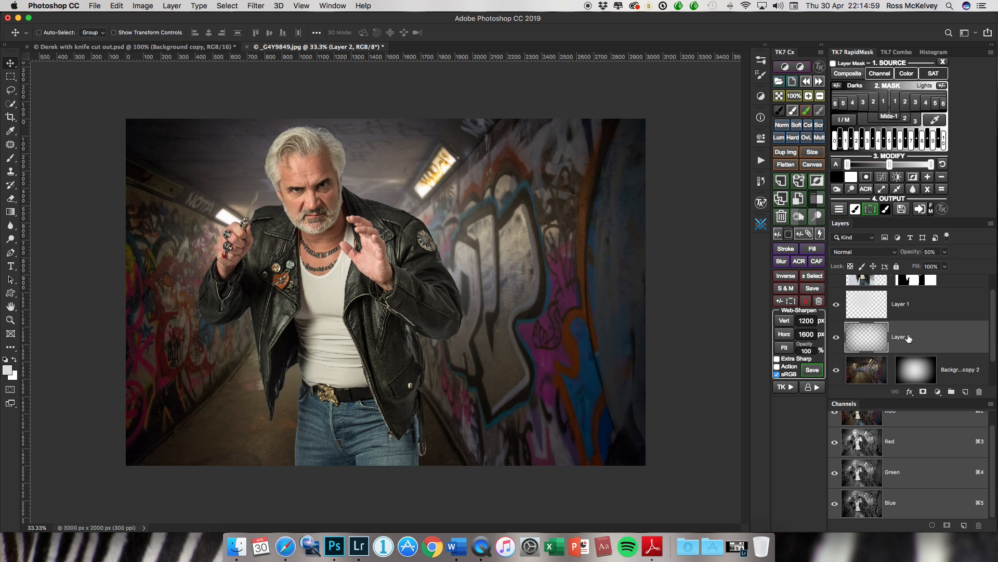
Step: Stamp all visible layers into a new layer above the man's masked layer, and duplicate the merged layer
scroll(909, 338, "up", 1)
left_click(859, 298)
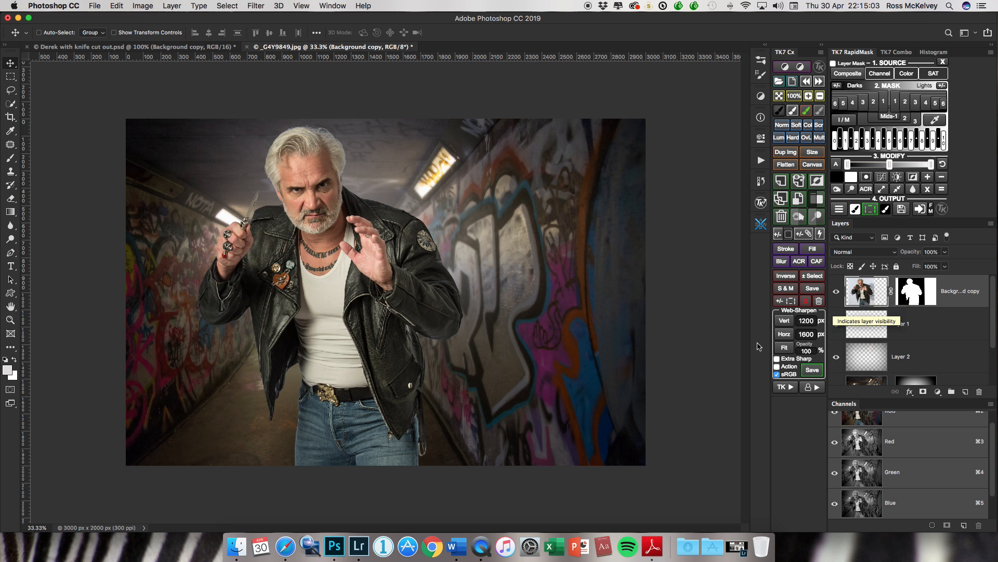
left_click(809, 292)
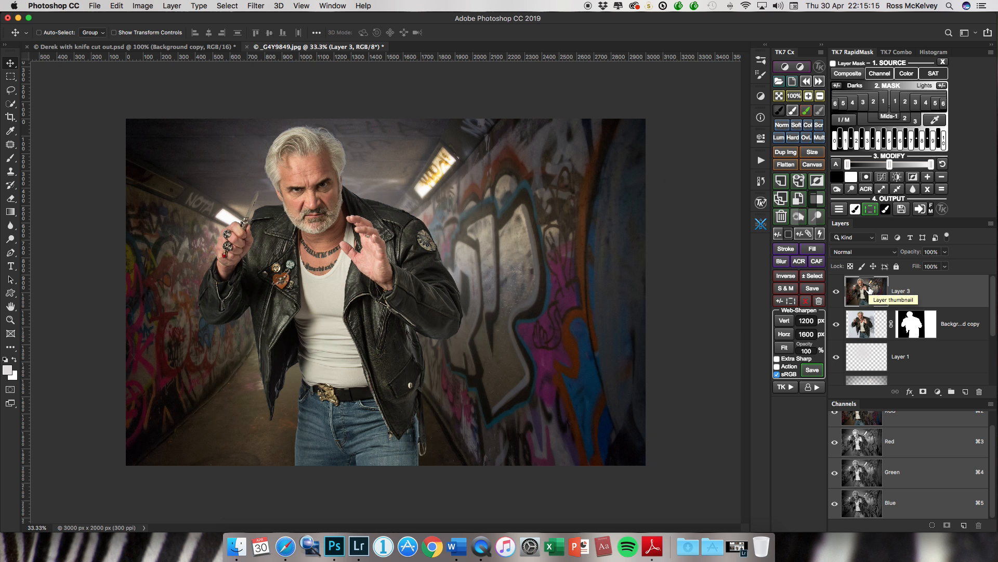
key("super+j")
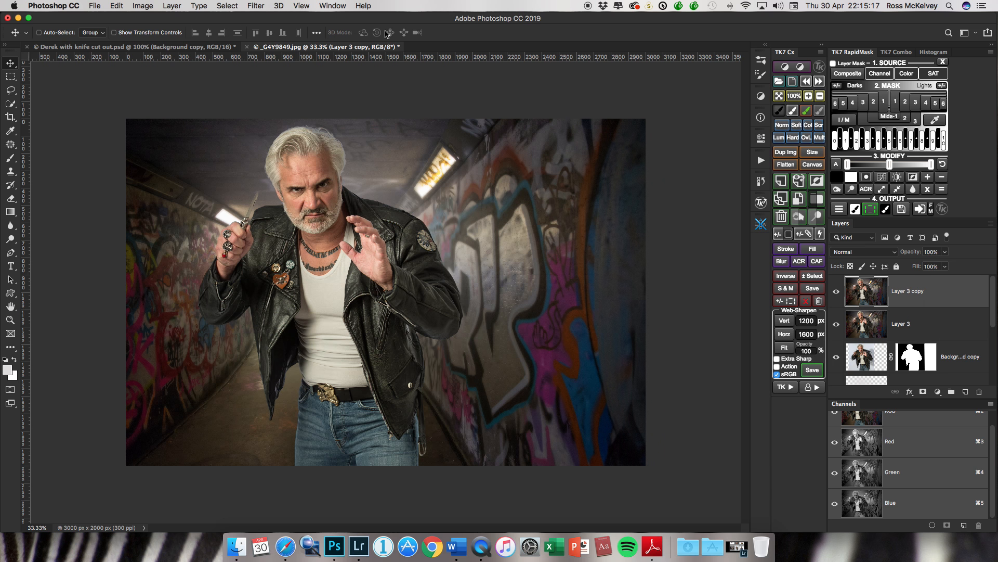
Step: Apply Color Efex Pro 4's Brilliance/Warmth filter with Warmth at -30% to the duplicate and merge it down
left_click(256, 7)
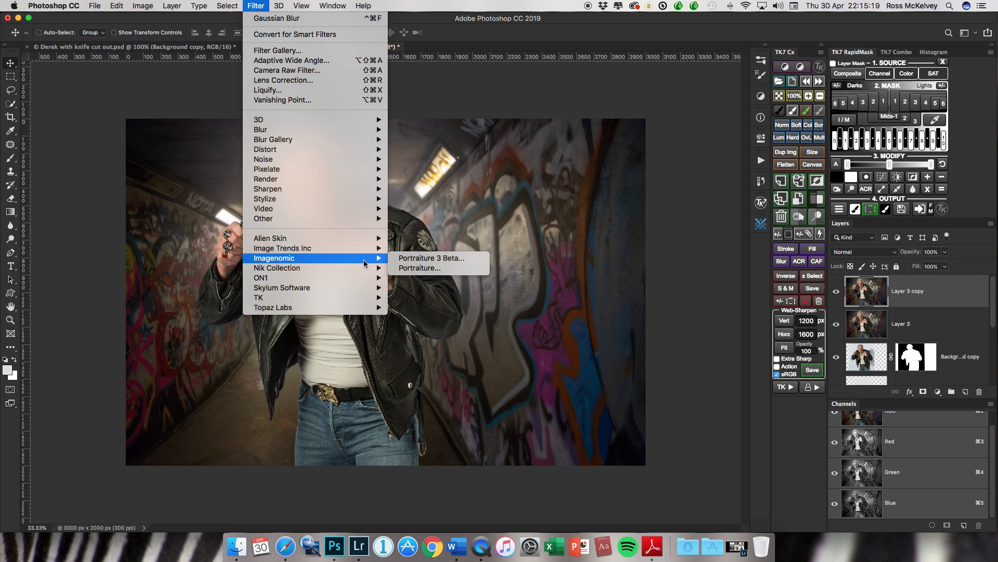
mouse_move(368, 270)
left_click(475, 278)
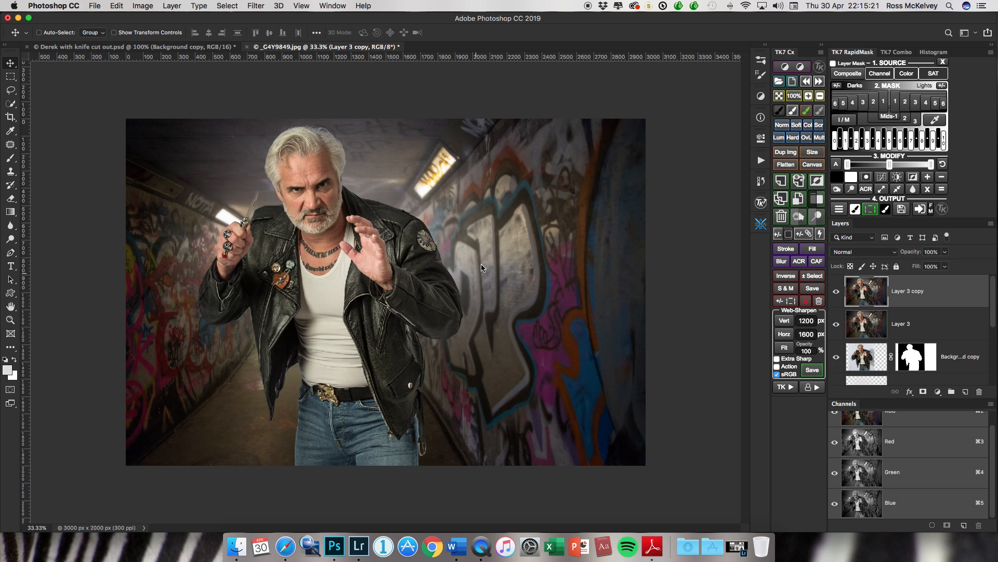
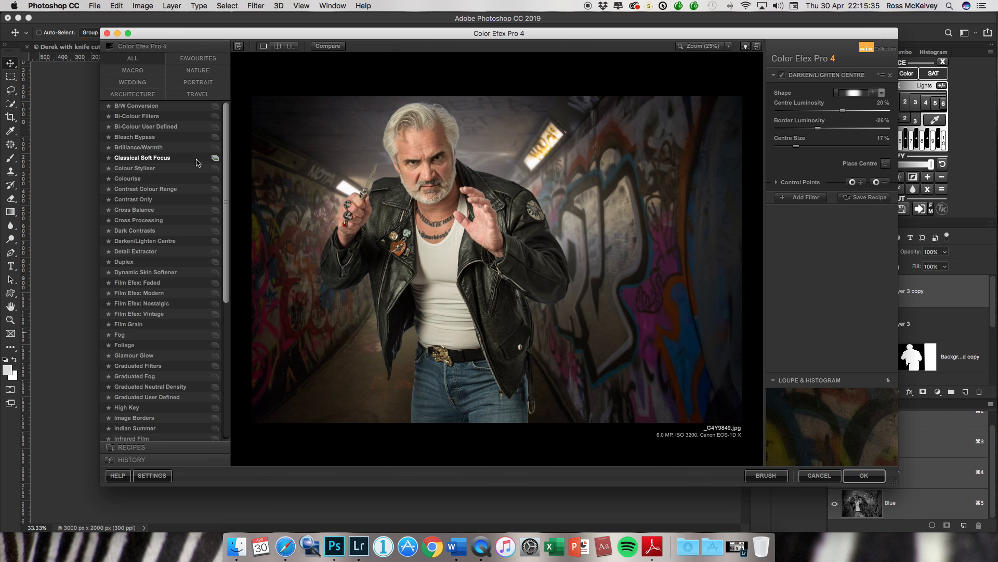
left_click(156, 148)
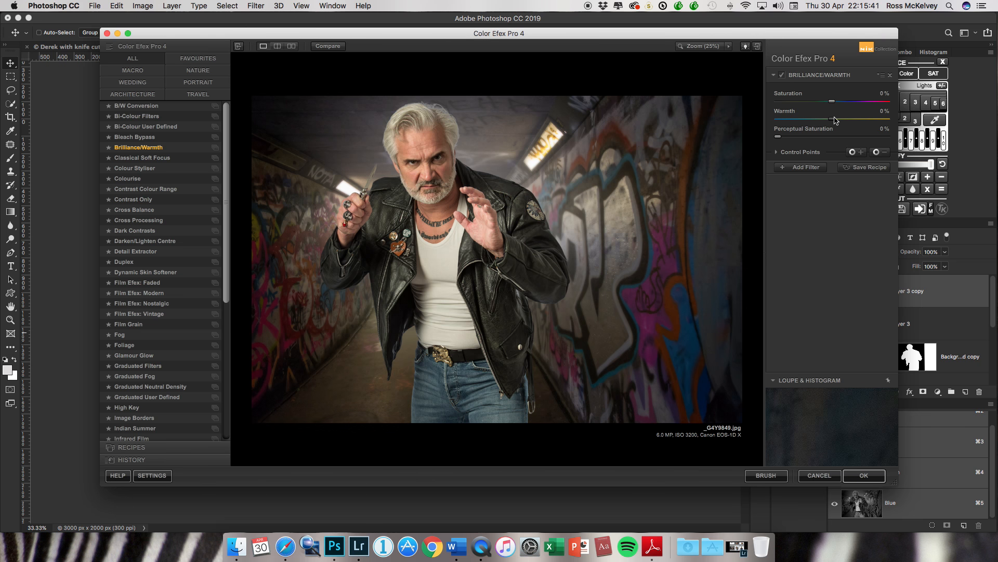
mouse_move(832, 120)
left_mouse_down()
mouse_move(874, 120)
mouse_move(775, 119)
mouse_move(849, 121)
mouse_move(817, 117)
left_mouse_up()
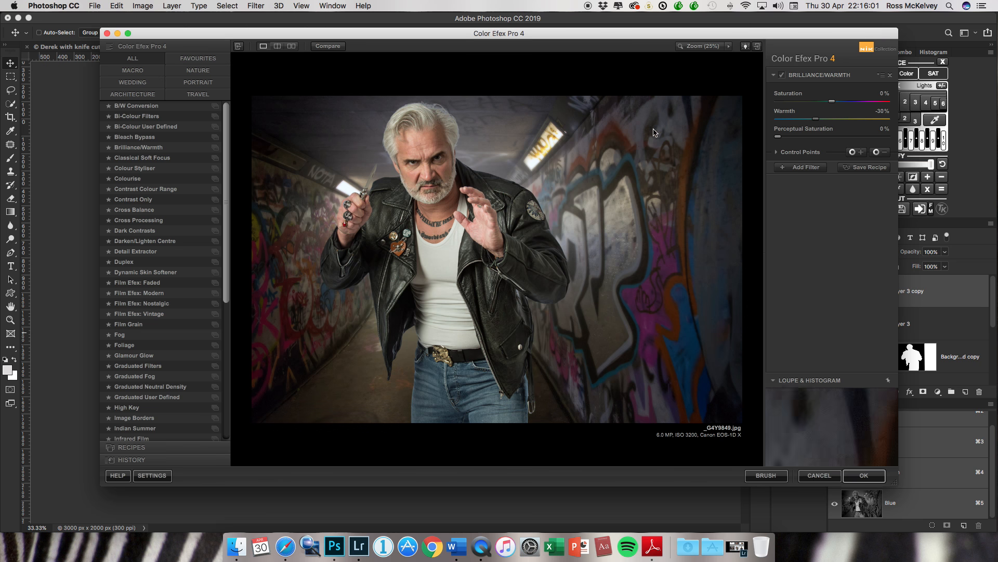
left_click(329, 50)
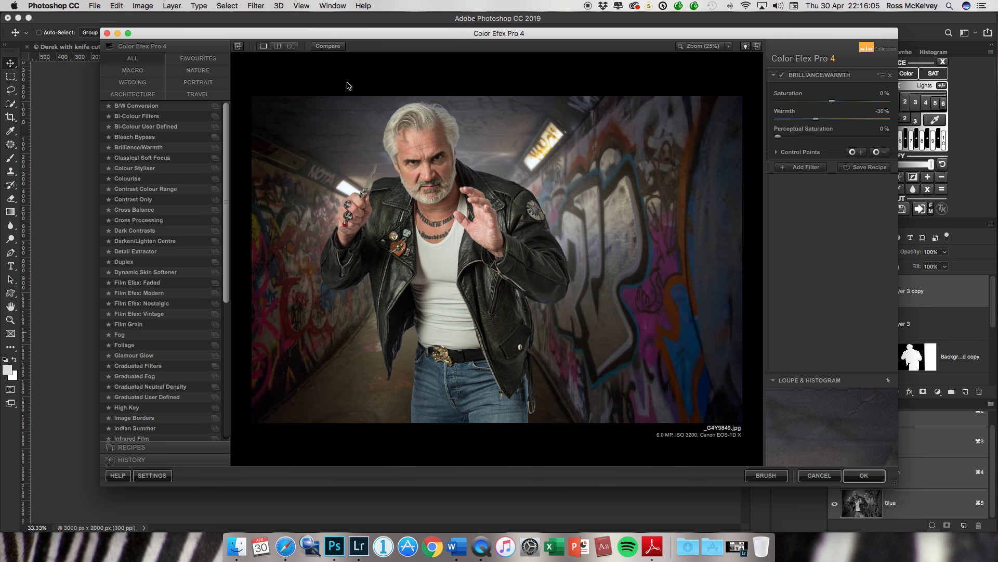
left_click(865, 477)
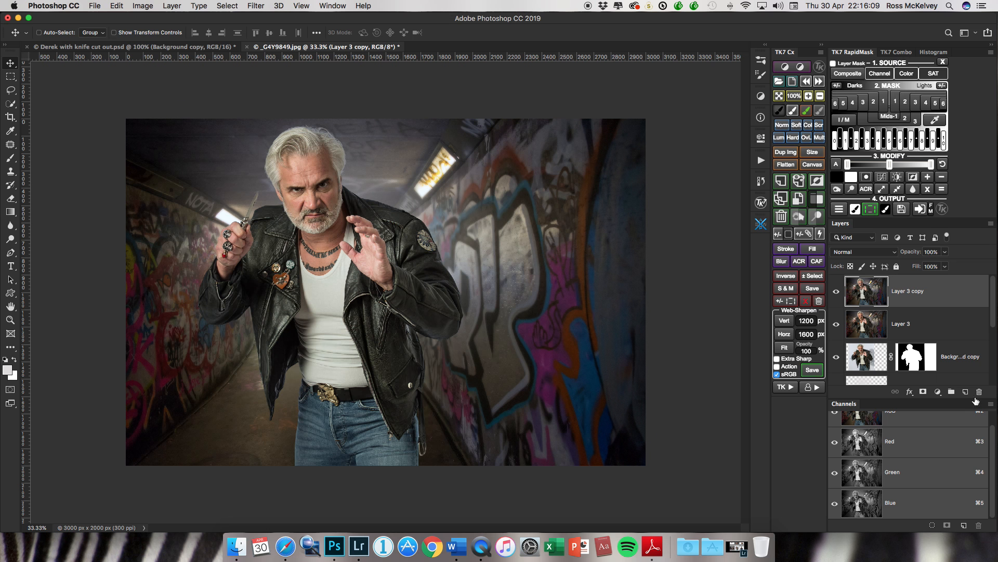
left_click(990, 223)
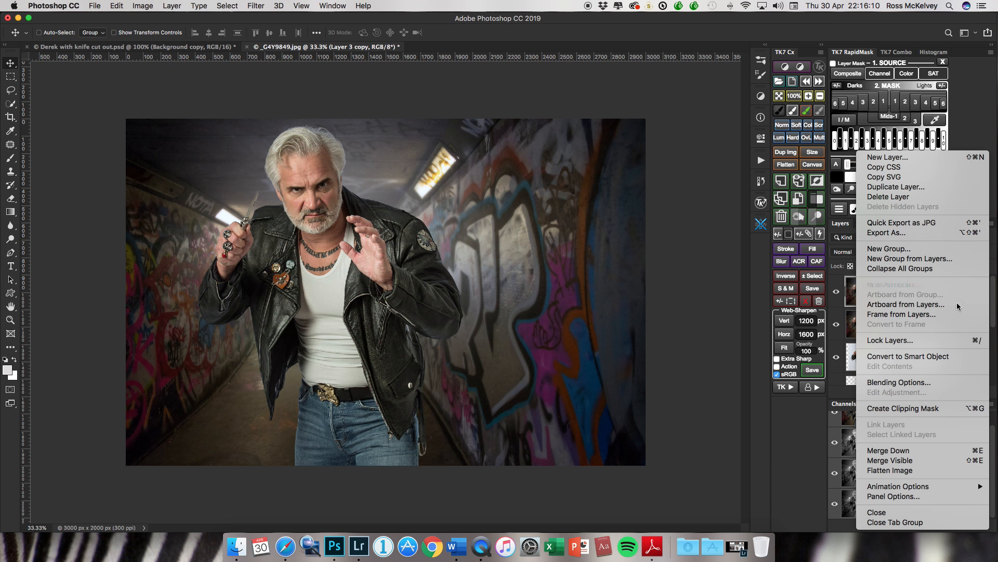
left_click(946, 451)
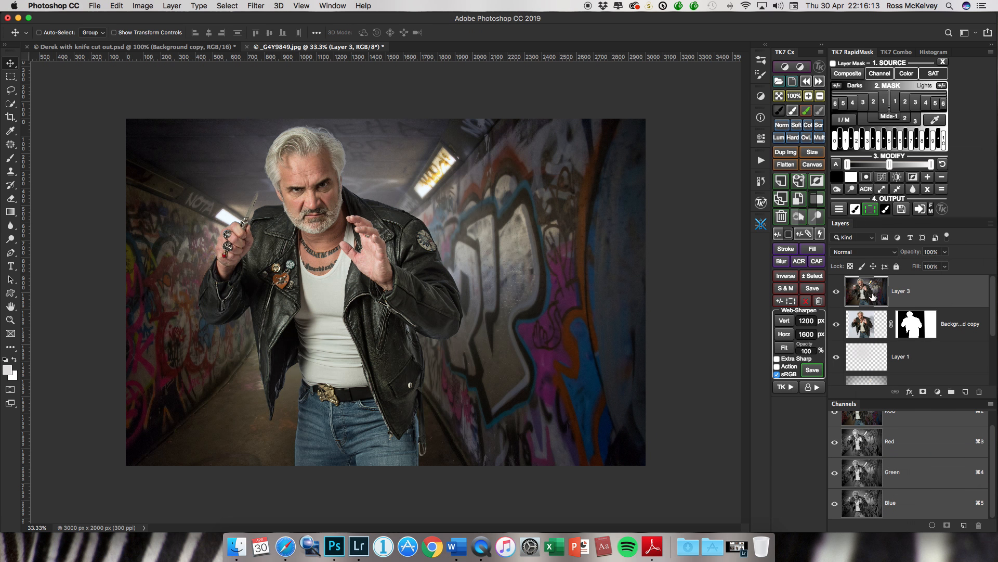
Step: Duplicate Layer 3 and set Color Efex Pro 4's Darken/Lighten Centre filter to Centre Luminosity 20%, Border Luminosity -30% and Centre Size 18%
key("super+j")
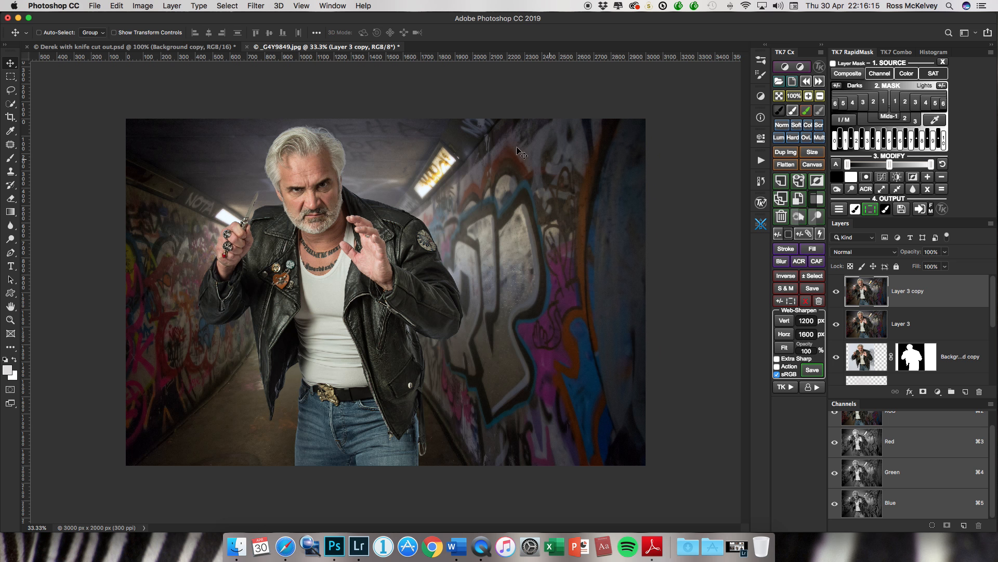
left_click(256, 6)
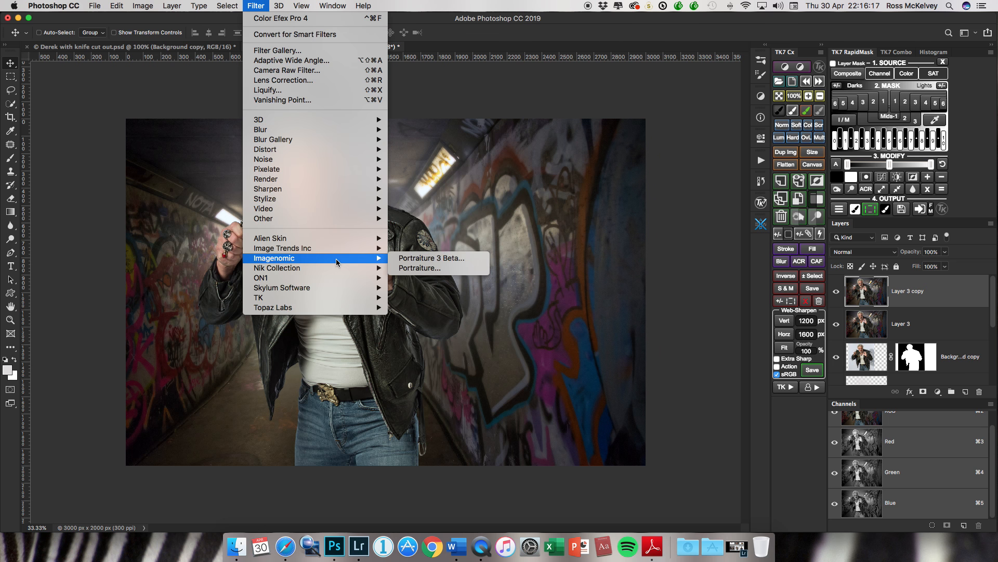
mouse_move(350, 268)
left_click(463, 278)
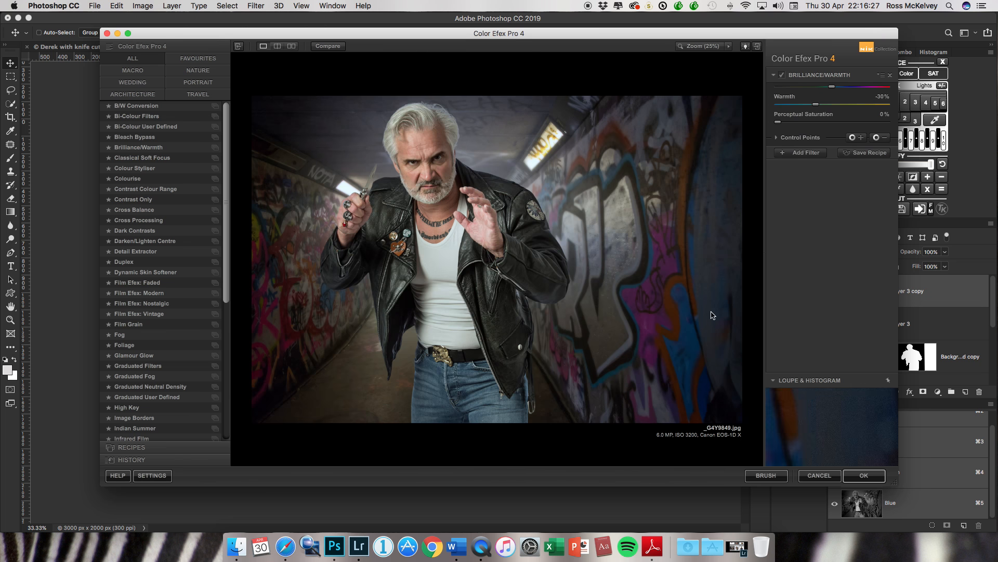
left_click(138, 243)
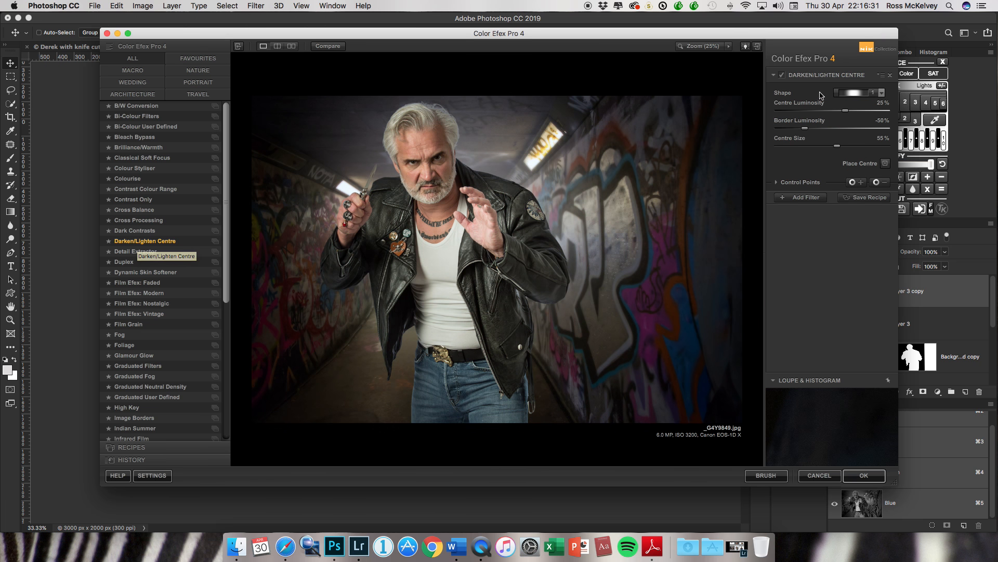
left_click_drag(846, 111, 800, 147)
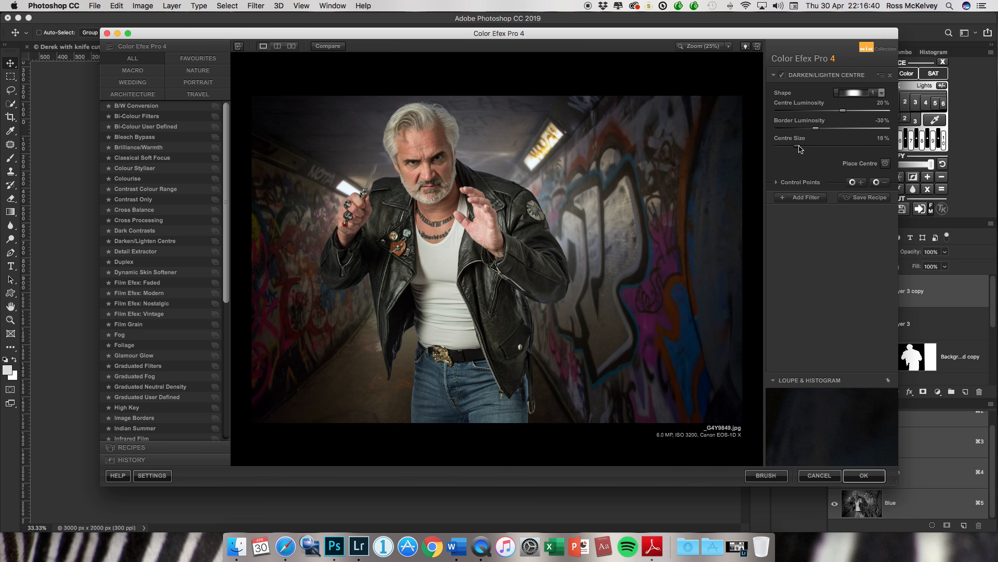
Step: Place the effect's centre on the man's upper body beside the jacket collar, fine-tune the centre size and apply the filter
left_click(886, 164)
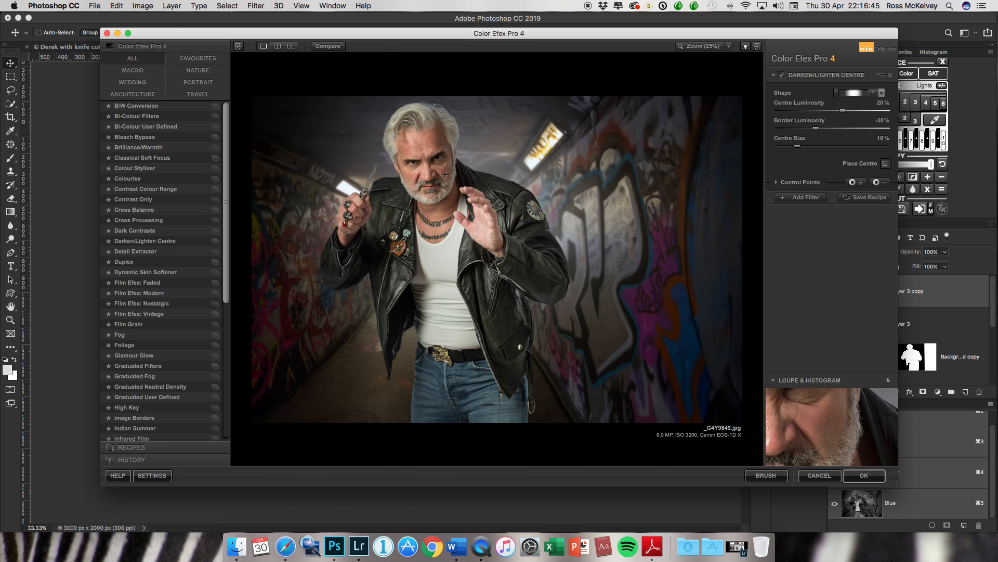
left_click(406, 193)
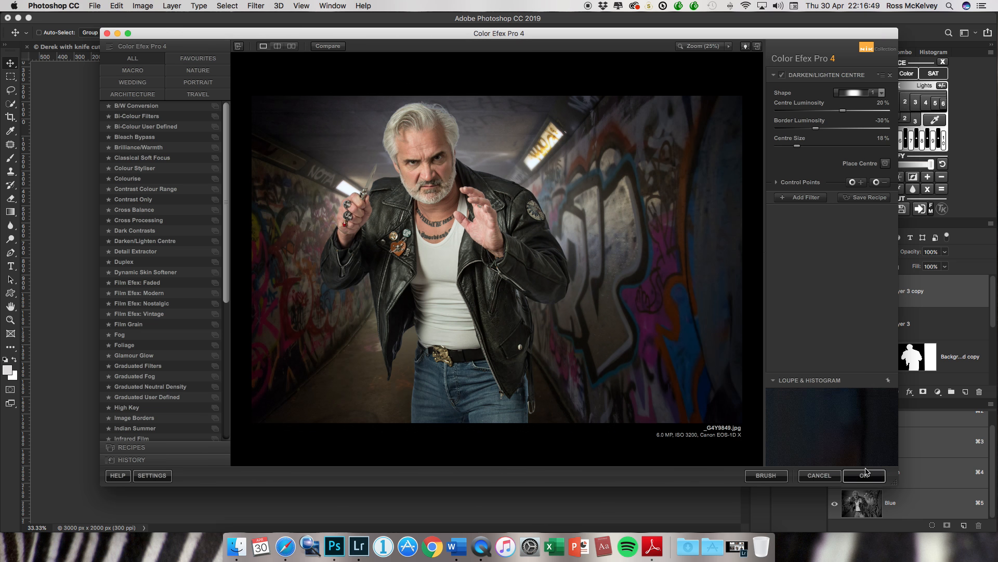
left_click_drag(799, 150, 793, 150)
left_click(864, 475)
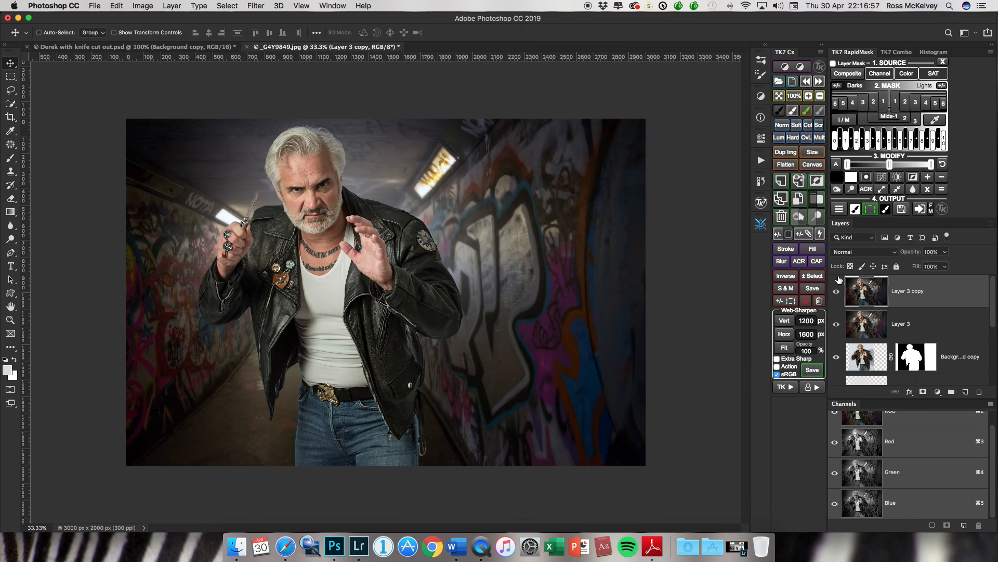
Step: Reduce the filtered layer's opacity while comparing it on and off, and merge it down into Layer 3
left_click(836, 293)
left_click(836, 294)
left_click(836, 294)
left_click(836, 293)
key("6")
key("7")
left_click(836, 294)
left_click(836, 293)
left_click(837, 293)
left_click(836, 293)
left_click(991, 224)
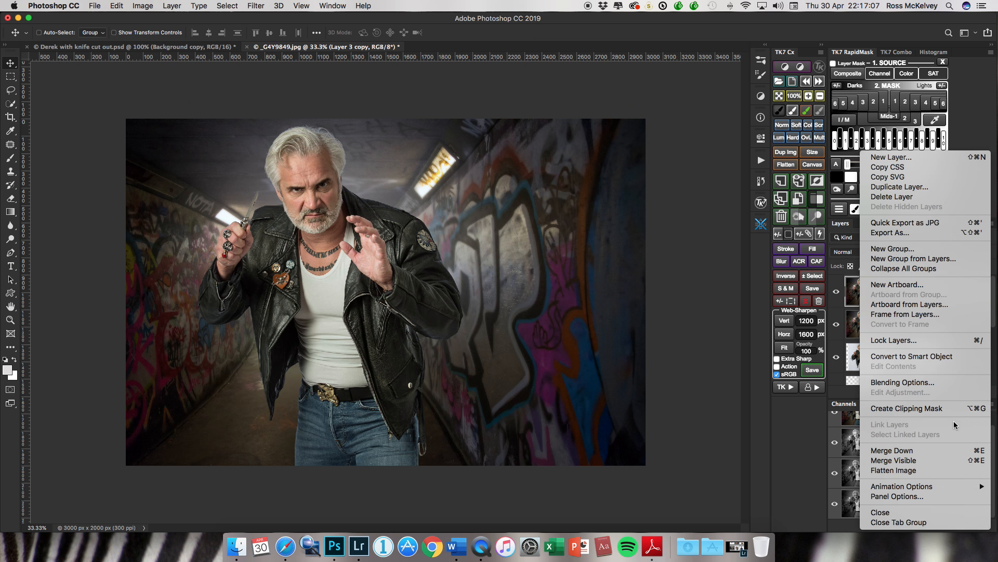
left_click(951, 449)
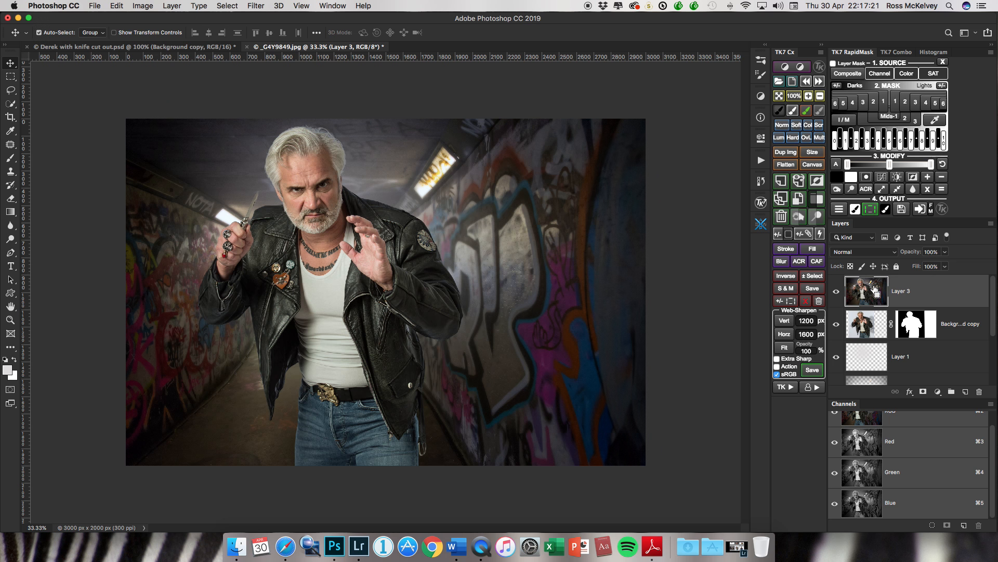
Step: Duplicate Layer 3 and darken the copy's highlights with Levels by setting the output white level to 230
key("super+j")
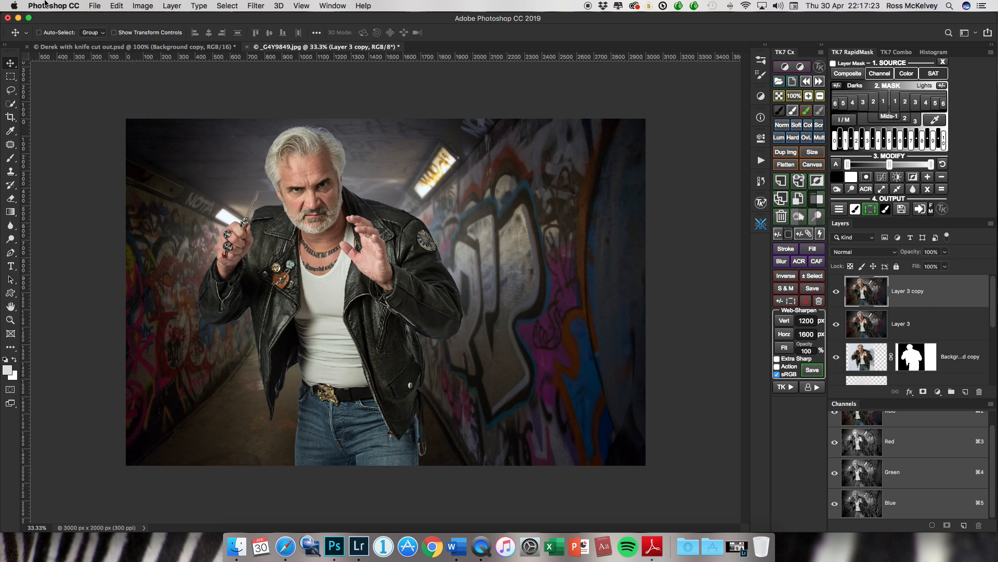
left_click(142, 6)
mouse_move(161, 34)
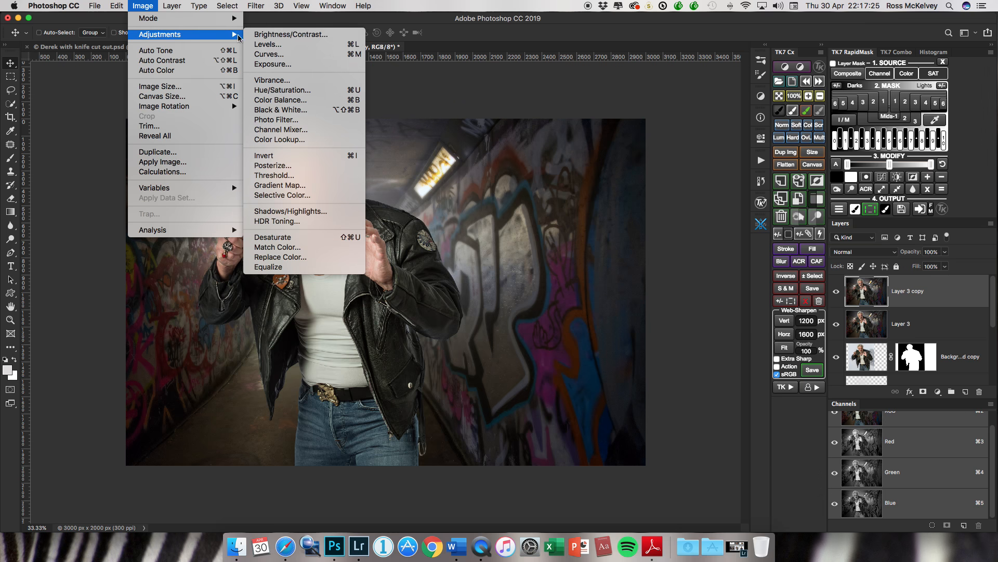
left_click(325, 46)
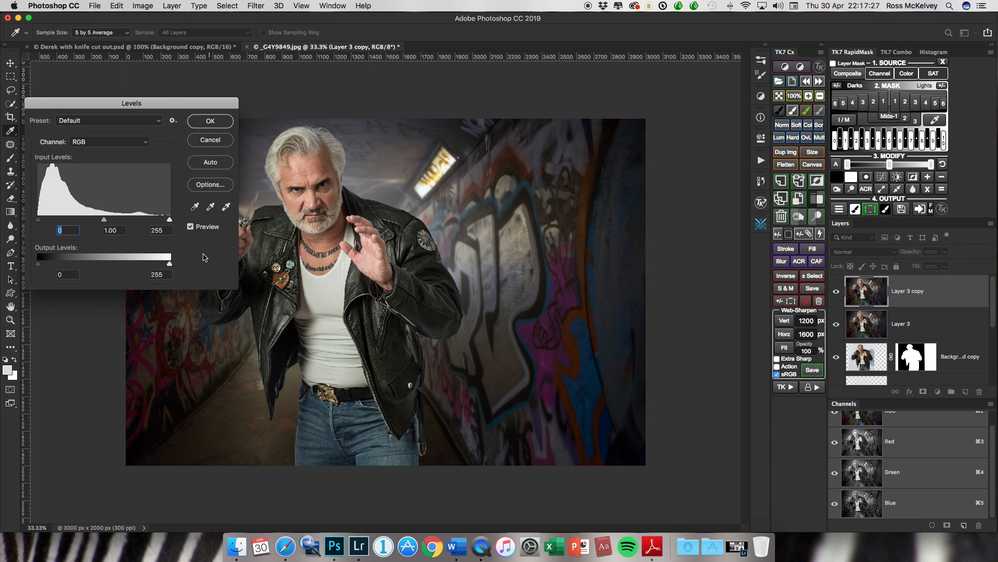
left_click(161, 274)
type("235")
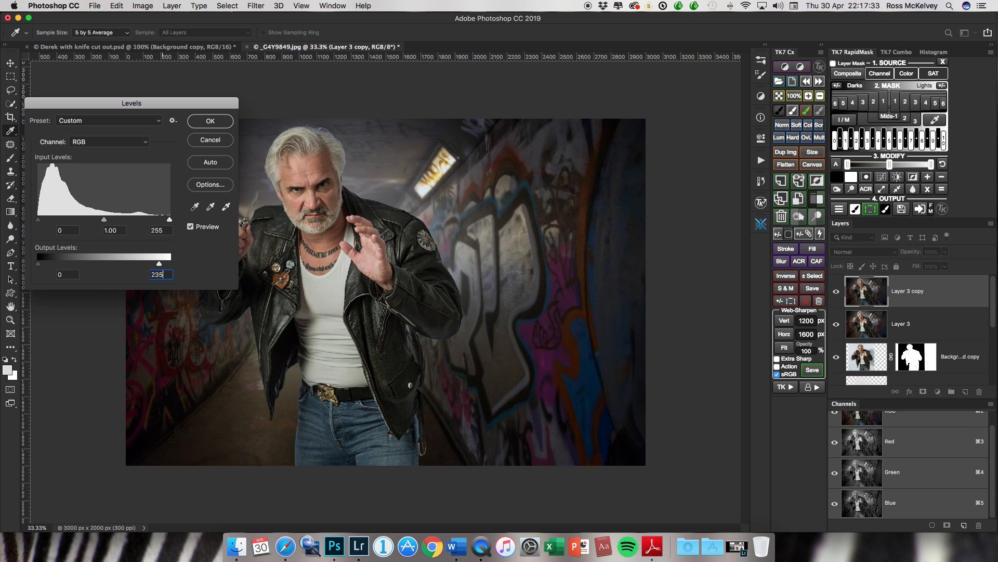
key("BackSpace")
type("30")
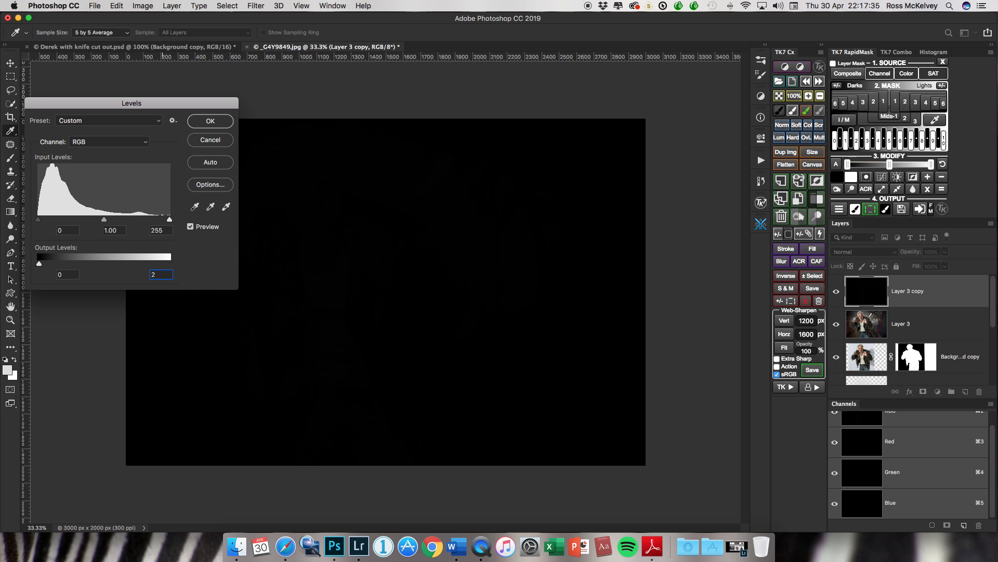
left_click(210, 125)
Step: Compare the dimmed copy on and off and hide it with a black layer mask
left_click(835, 292)
left_click(836, 294)
left_click(835, 294)
left_click(835, 294)
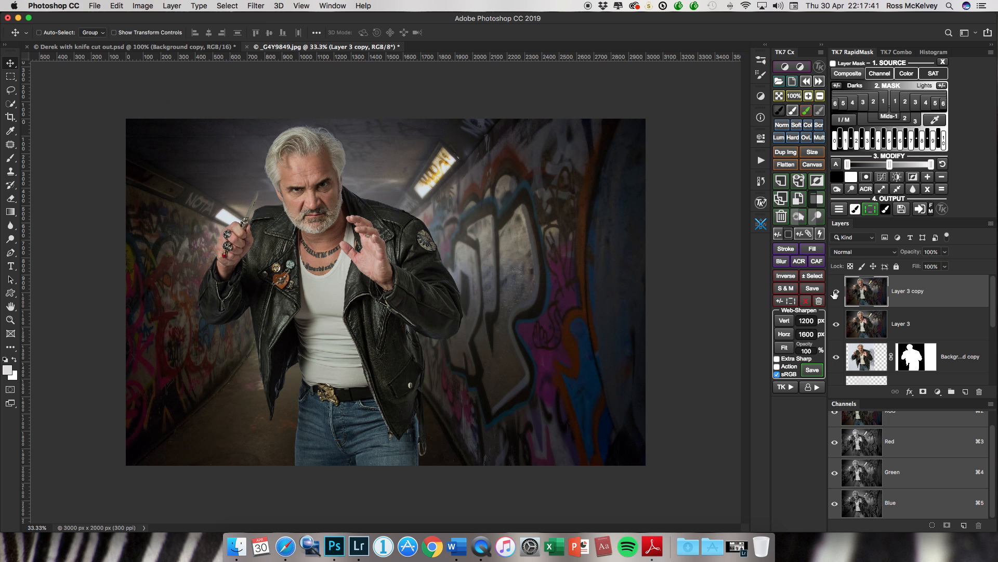
left_click(924, 392, "alt")
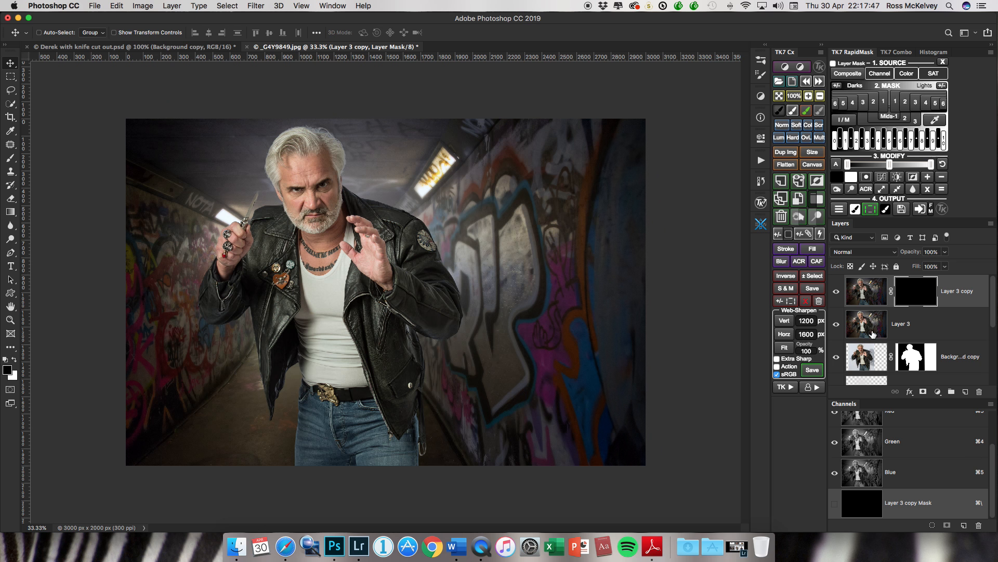
Step: Load a Lights 3 luminosity selection from Layer 3 and target the black mask on the copy above
left_click(870, 334)
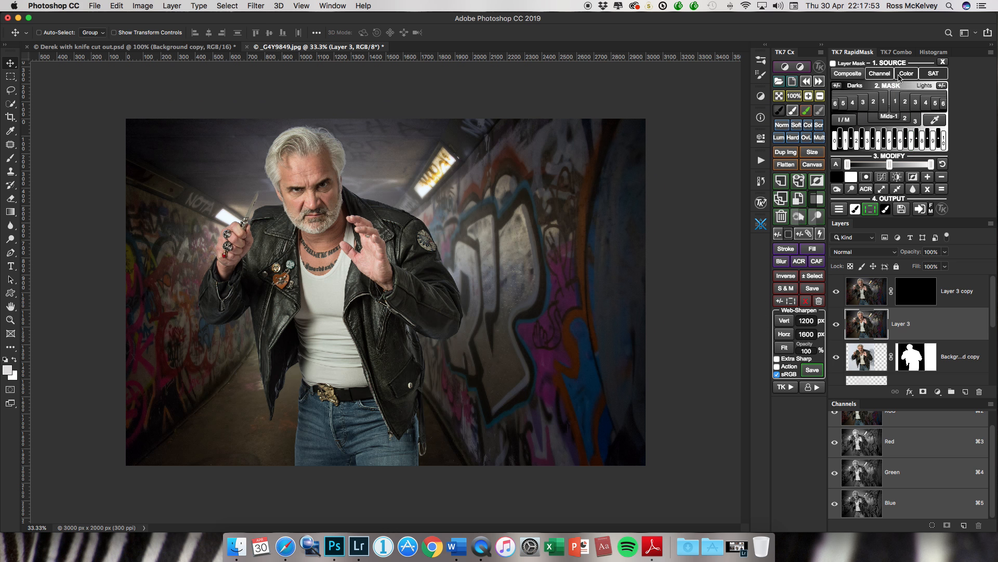
left_click(906, 104)
left_click(916, 103)
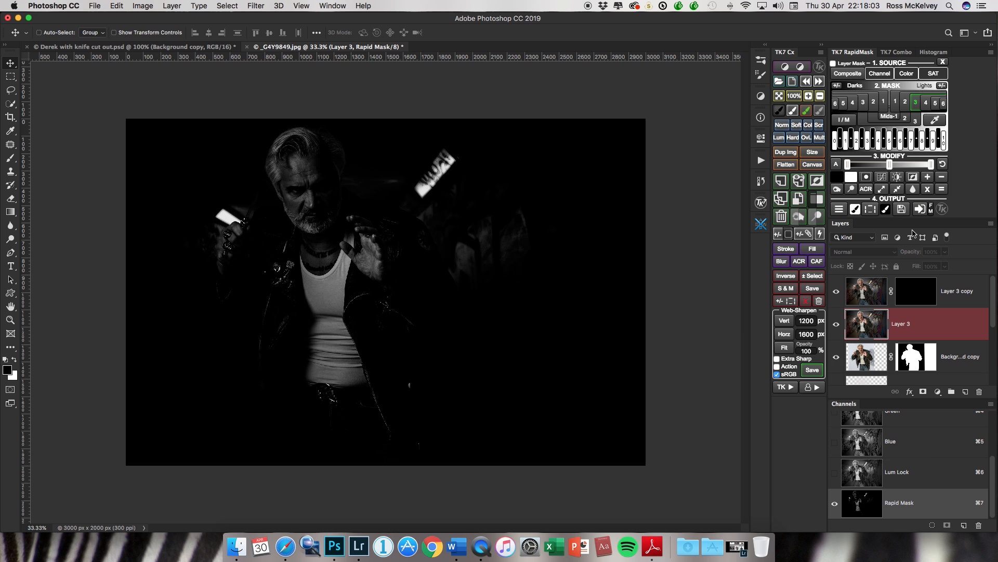
left_click(870, 208)
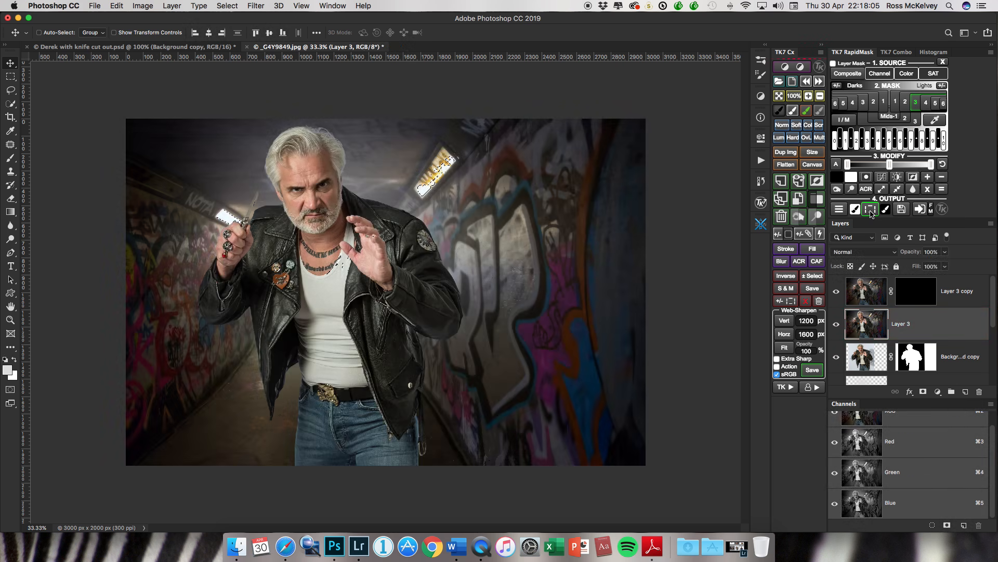
left_click(910, 291)
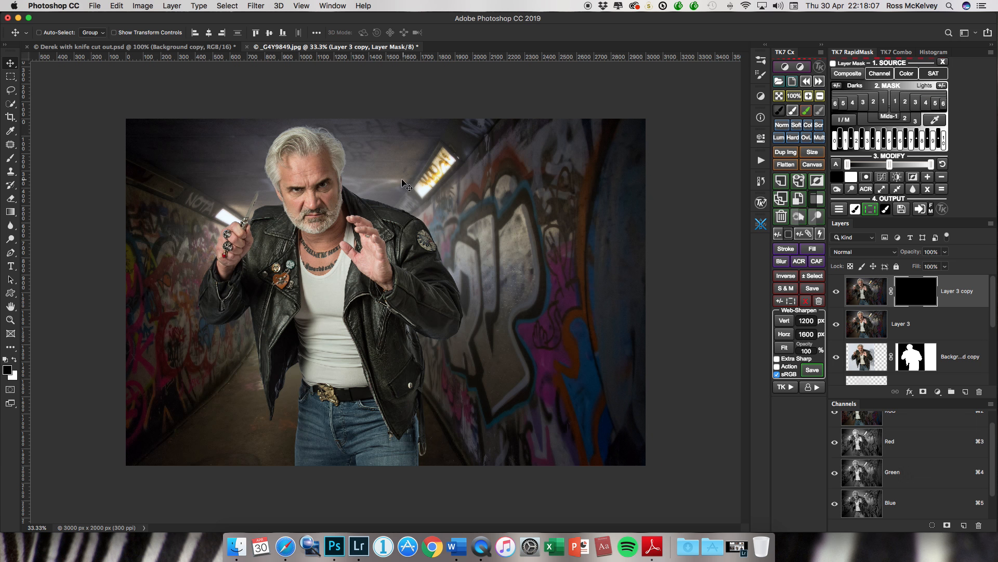
Step: Paint white on the mask over both tunnel lights with a 125 px brush at 100% opacity to reveal the dimming
key("b")
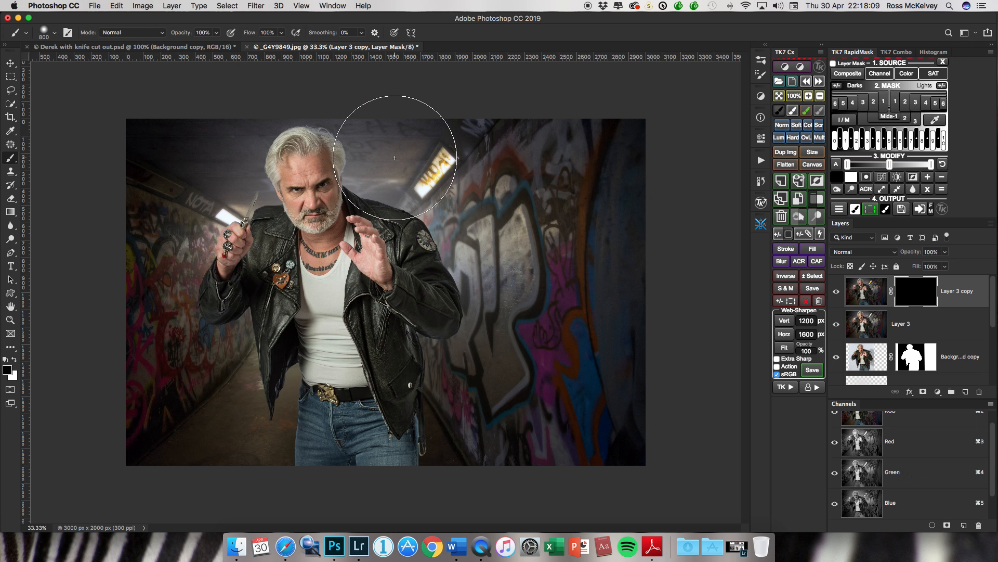
key("z")
key("x")
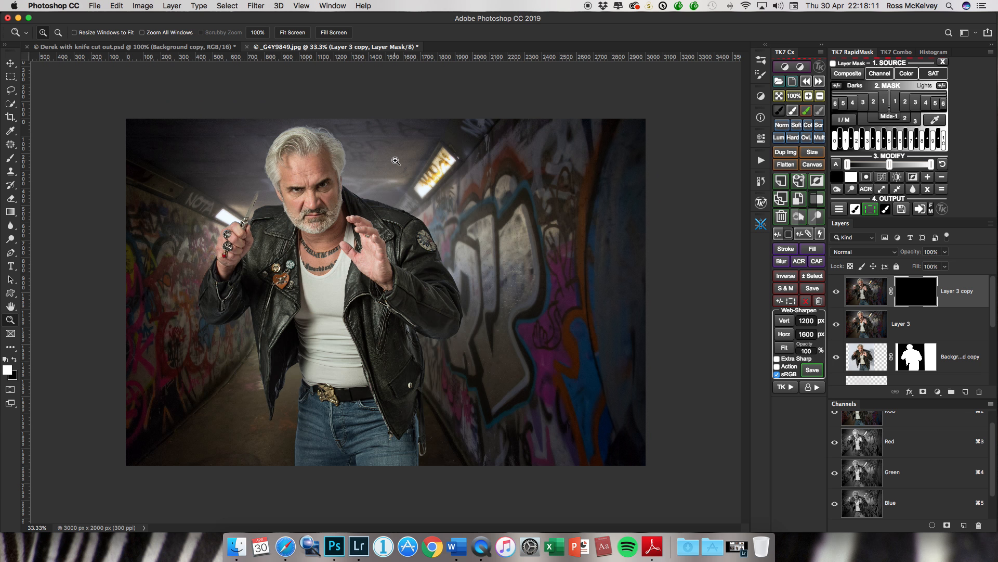
key("b")
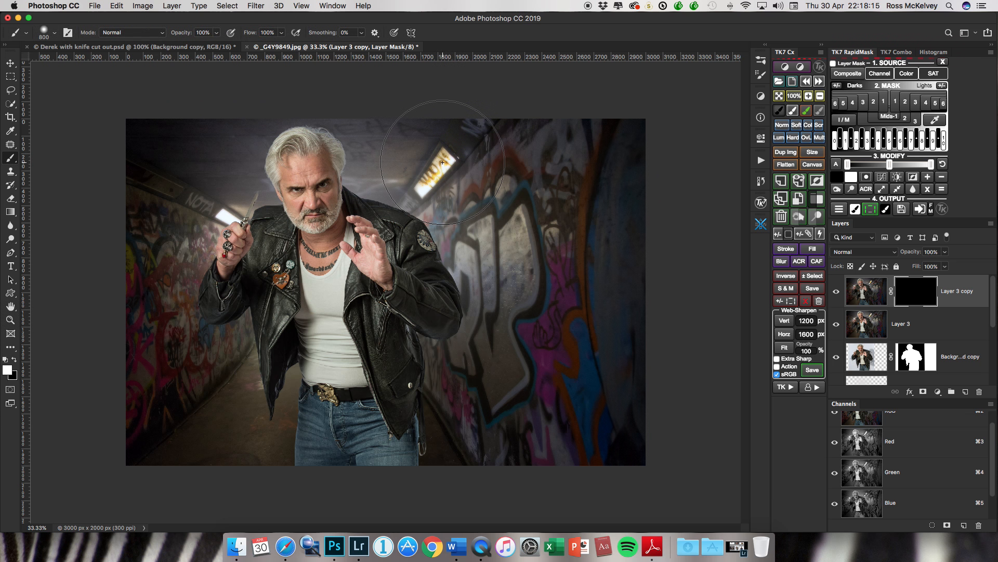
key("bracketleft")
key("bracketleft")
key("bracketleft")
key("bracketleft")
key("bracketleft")
key("bracketleft")
key("bracketleft")
mouse_move(455, 153)
left_mouse_down()
mouse_move(428, 187)
mouse_move(453, 157)
mouse_move(426, 172)
mouse_move(422, 182)
mouse_move(435, 176)
mouse_move(418, 198)
mouse_move(433, 191)
mouse_move(443, 161)
mouse_move(416, 192)
mouse_move(426, 164)
mouse_move(447, 156)
mouse_move(416, 197)
mouse_move(419, 185)
mouse_move(426, 210)
left_mouse_up()
mouse_move(221, 216)
left_mouse_down()
mouse_move(233, 220)
mouse_move(224, 217)
left_mouse_up()
mouse_move(451, 152)
left_mouse_down()
mouse_move(437, 170)
mouse_move(448, 158)
left_mouse_up()
Step: Compare the image with and without the dimmed tunnel lights
left_click(836, 292)
left_click(836, 293)
left_click(836, 292)
left_click(836, 292)
left_click(836, 292)
left_click(835, 290)
left_click(836, 292)
left_click(836, 293)
left_click(836, 293)
left_click(836, 293)
left_click(836, 292)
left_click(836, 293)
left_click(837, 293)
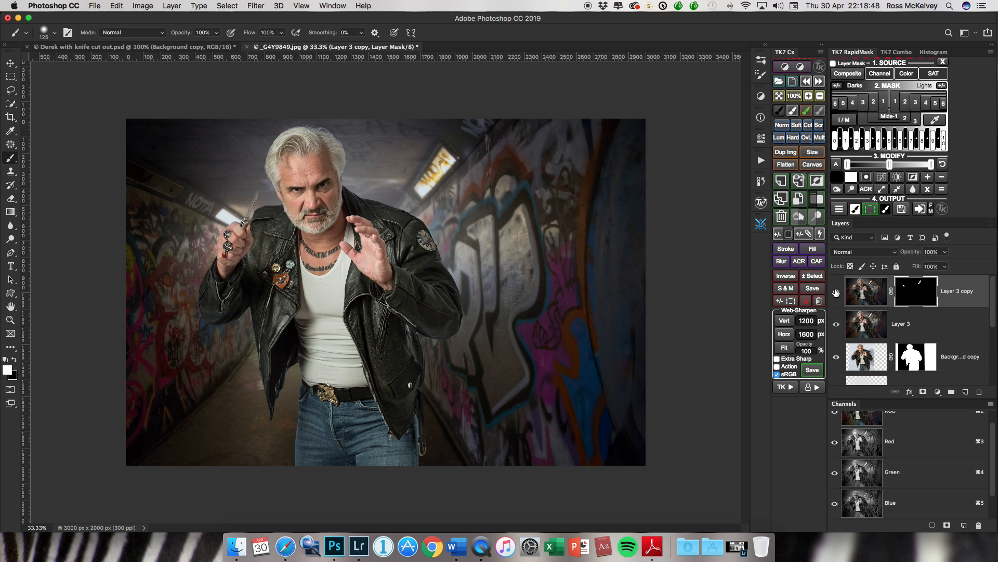
Step: Merge the masked dimming layer down into Layer 3 and clear the selection
left_click(990, 227)
left_click(947, 451)
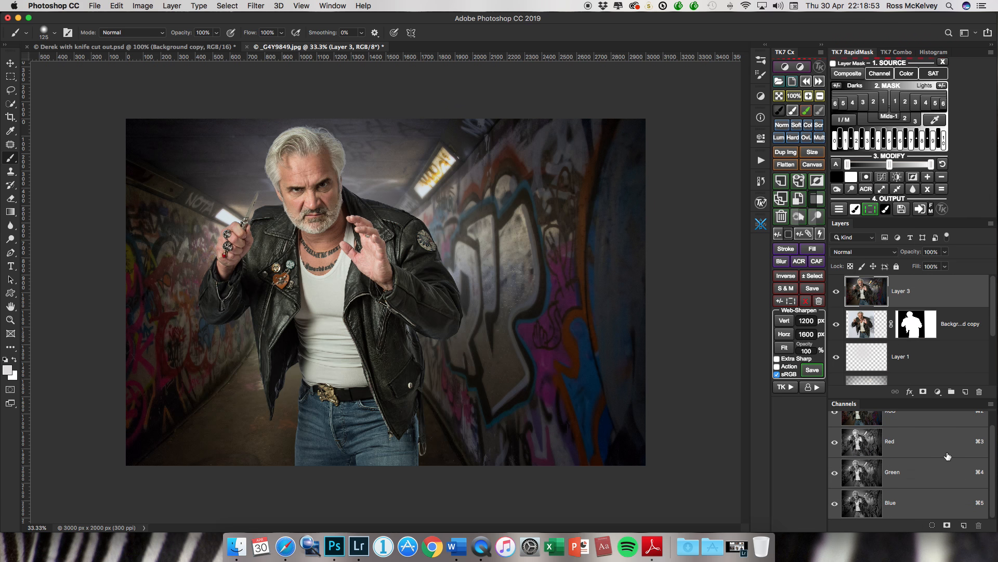
key("super+d")
Step: Duplicate the merged Layer 3 for work on the man's face
key("super+plus")
key("super+plus")
key("super+plus")
key("super+plus")
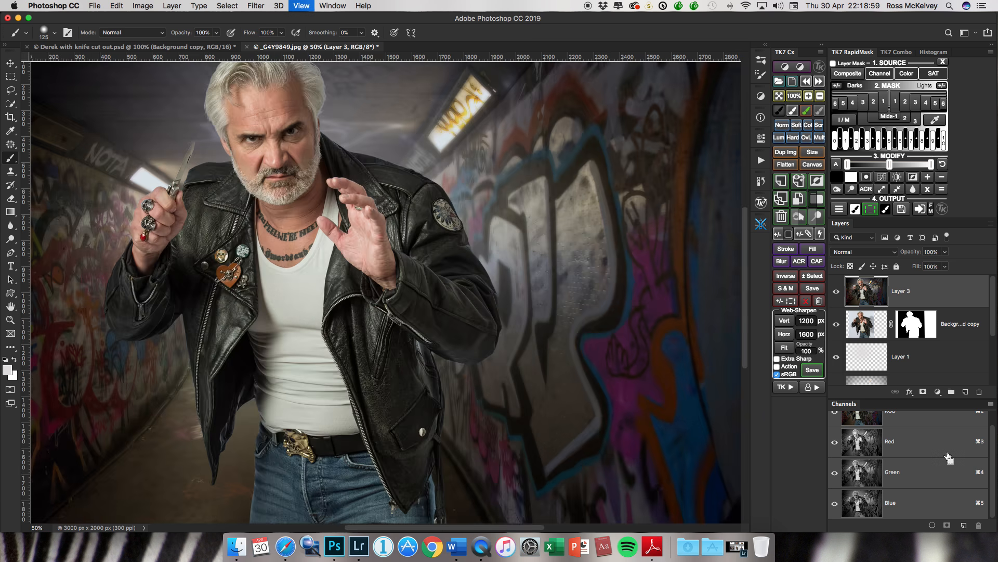
scroll(435, 406, "up", 15)
scroll(434, 405, "left", 10)
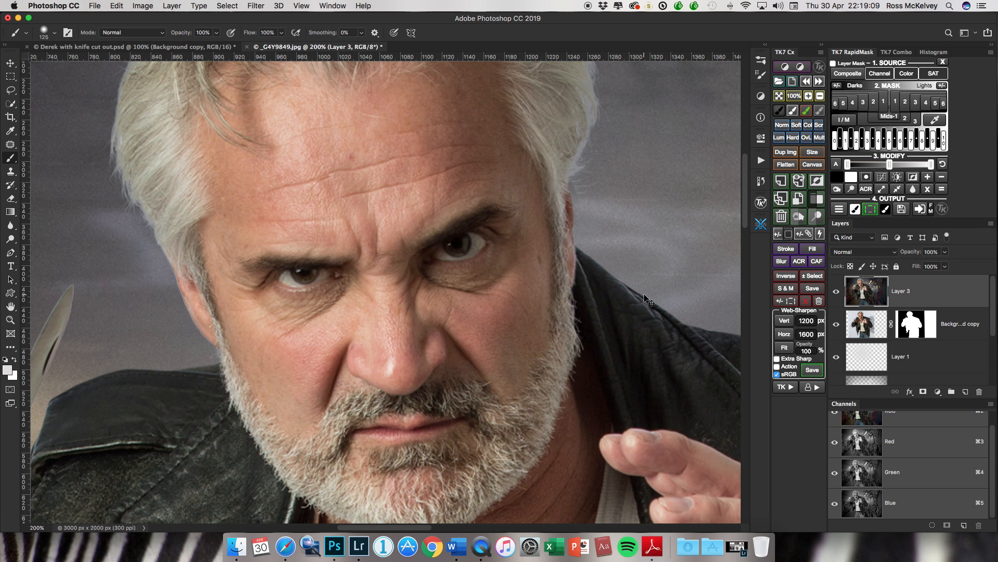
key("super+j")
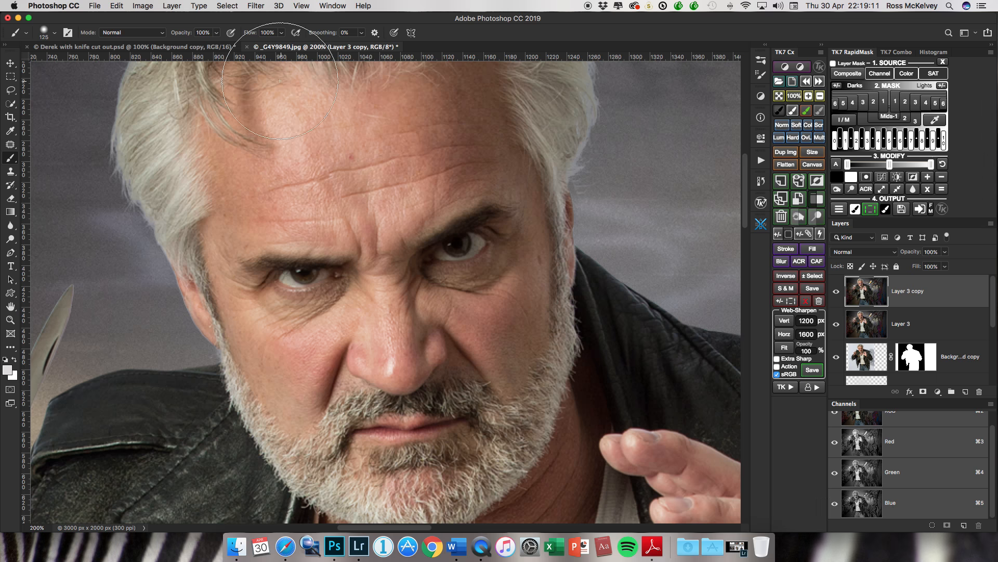
Step: Brighten the duplicate with Levels, setting the input white level to 212 and nudging the midtones, and hide it with a black layer mask
left_click(143, 7)
mouse_move(187, 34)
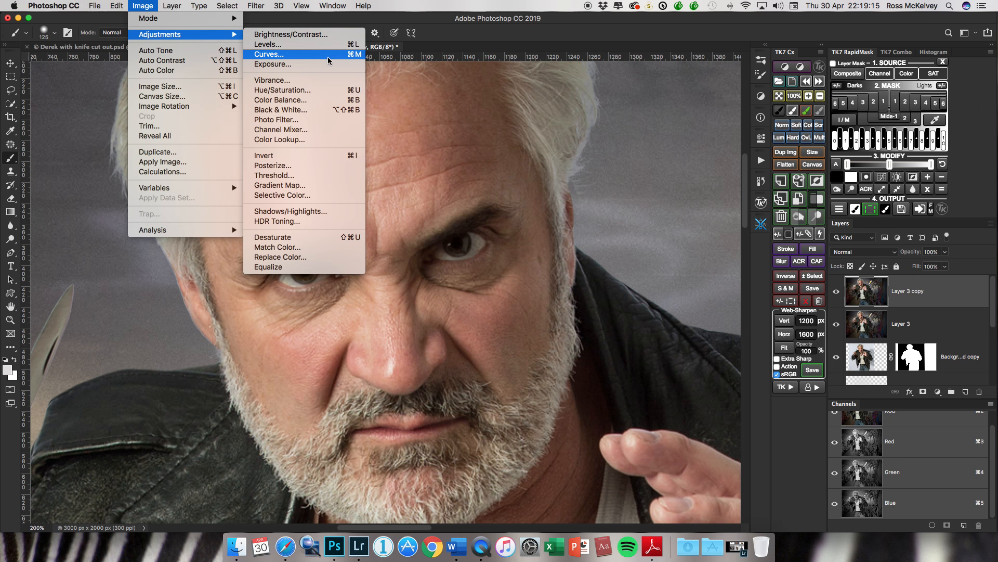
left_click(370, 77)
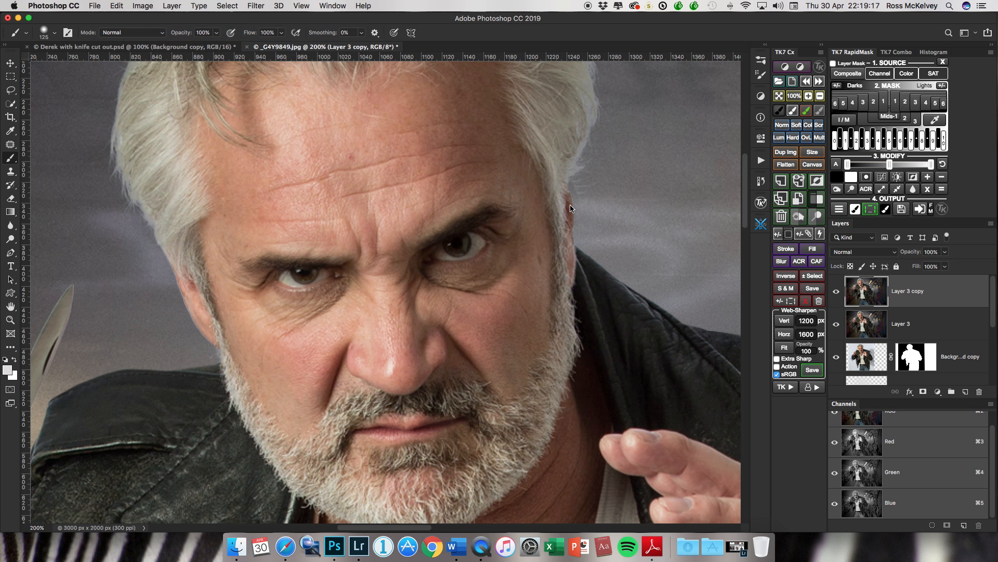
key("super+l")
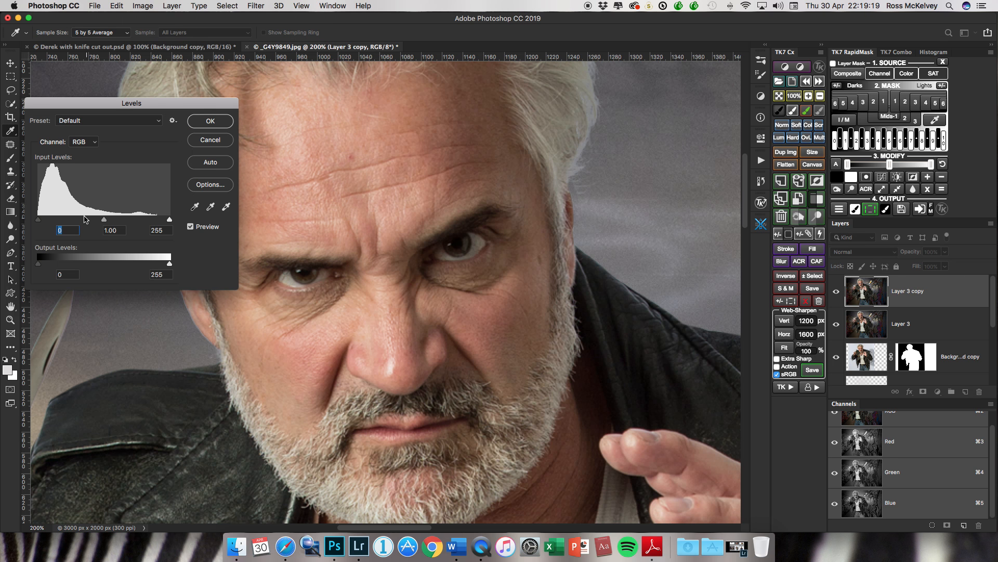
left_click_drag(169, 220, 148, 219)
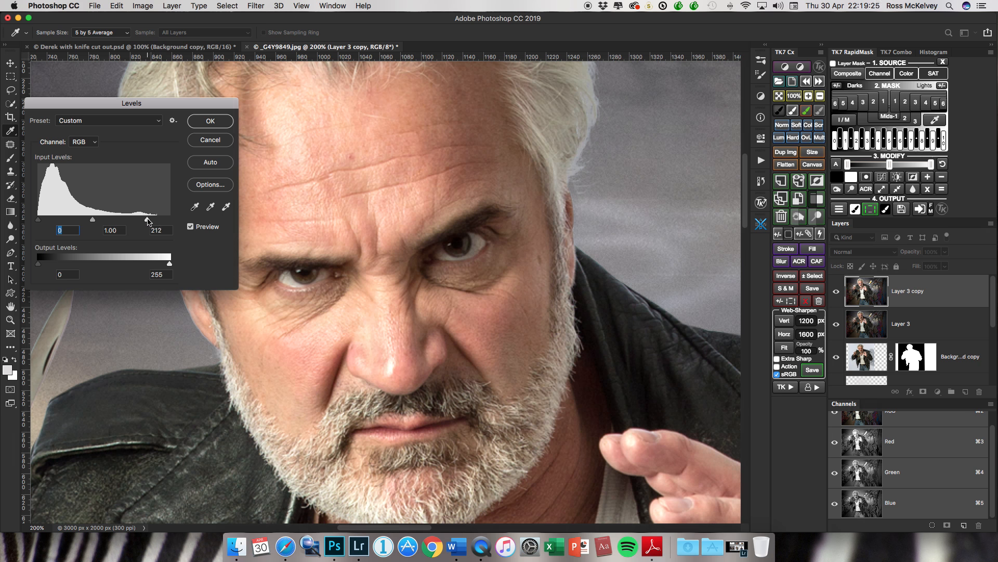
left_click_drag(93, 223, 92, 223)
left_click(211, 121)
key("b")
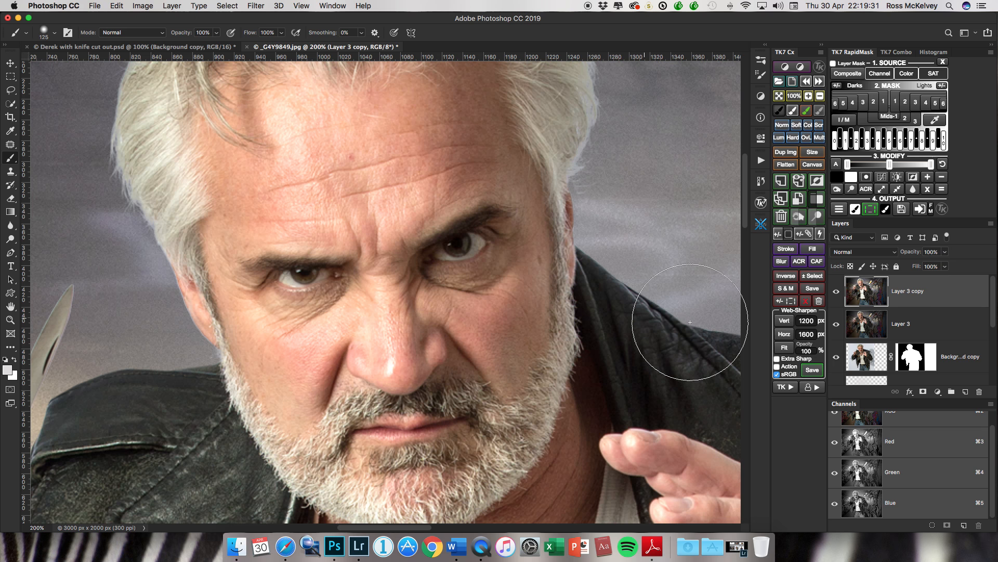
left_click(923, 391, "alt")
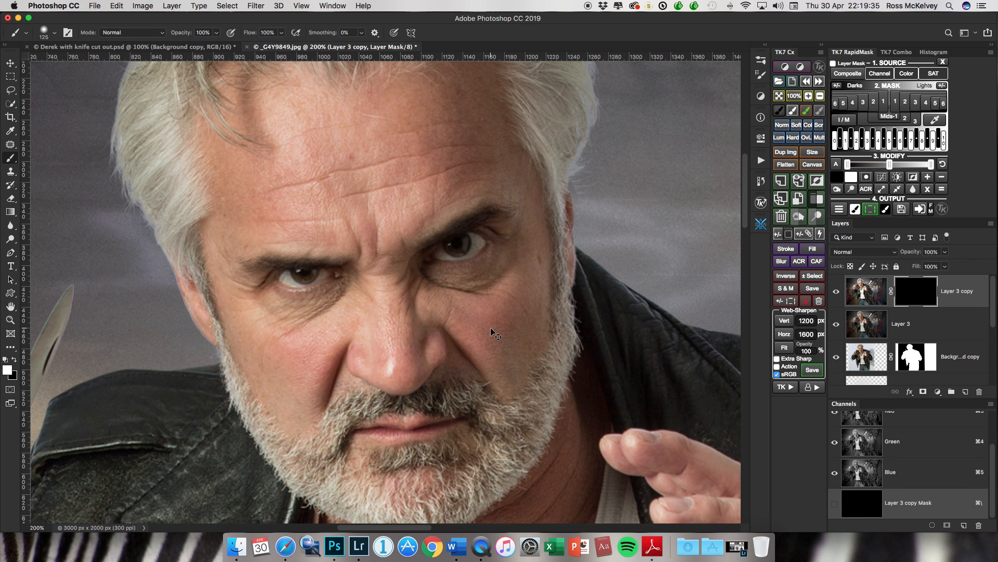
Step: Reveal the brightening in both of the man's irises by painting white on the layer mask with an 8 px brush
scroll(490, 328, "up", 1)
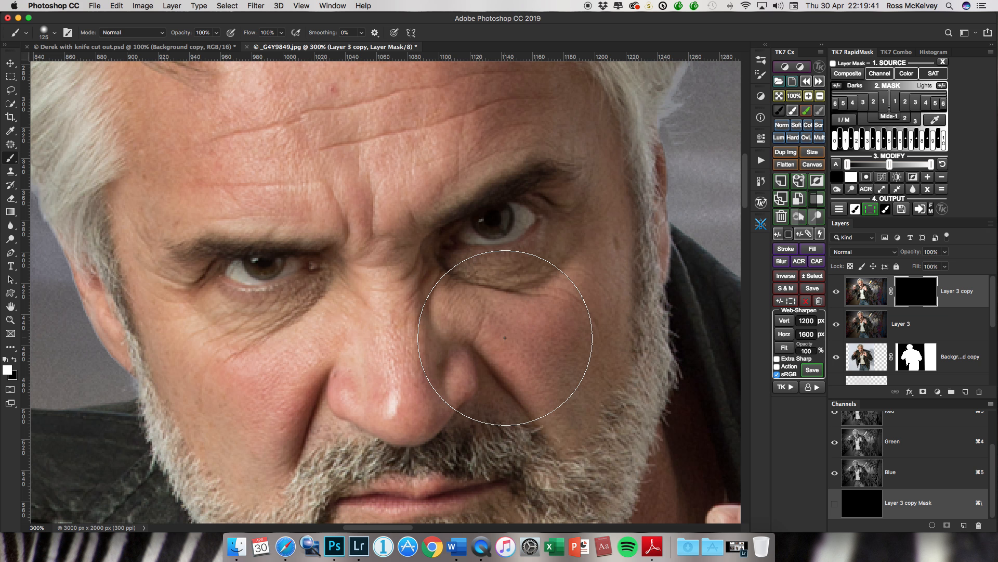
key("bracketleft")
key("bracketright")
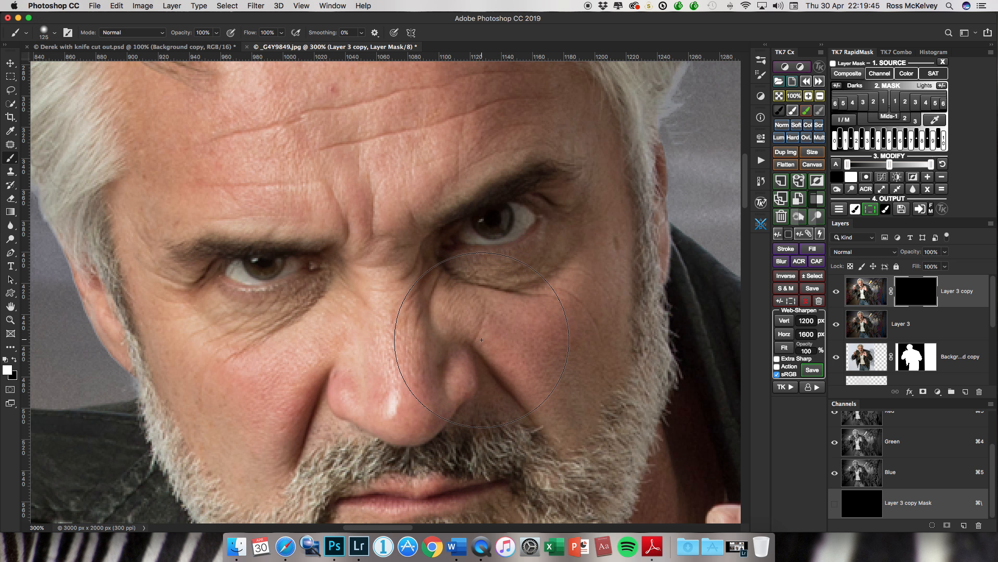
key("bracketleft")
key("bracketleft")
key("bracketleft")
key("bracketleft")
key("bracketleft")
key("bracketleft")
key("bracketleft")
key("bracketleft")
key("bracketleft")
key("bracketleft")
key("bracketleft")
key("bracketleft")
key("bracketleft")
key("bracketleft")
key("bracketleft")
mouse_move(465, 236)
left_mouse_down()
mouse_move(470, 226)
mouse_move(520, 225)
mouse_move(501, 236)
mouse_move(526, 211)
mouse_move(468, 233)
mouse_move(498, 231)
mouse_move(509, 221)
mouse_move(468, 225)
mouse_move(466, 236)
mouse_move(499, 237)
mouse_move(526, 222)
mouse_move(516, 210)
left_mouse_up()
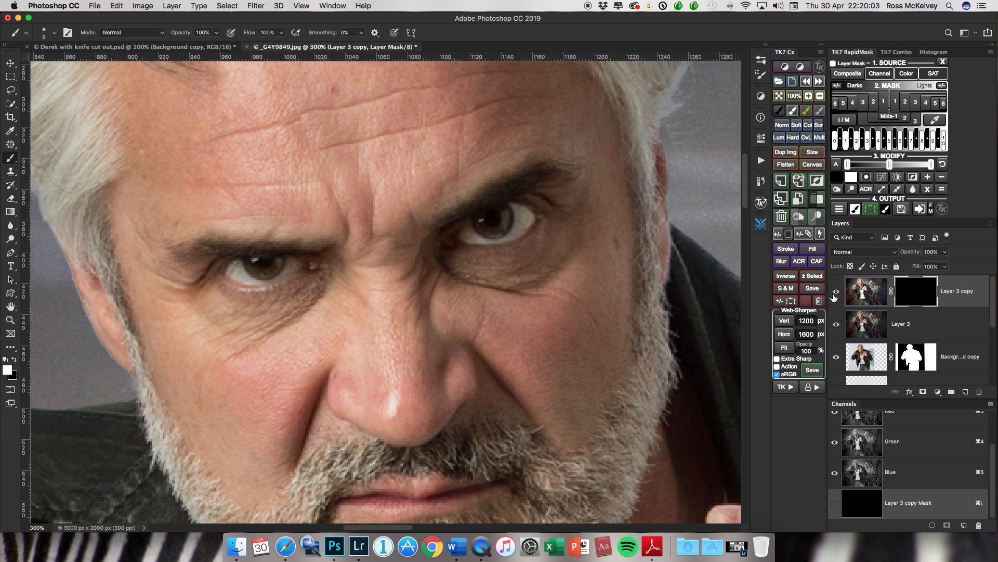
left_click(836, 293)
left_click(836, 293)
left_click(834, 293)
left_click(834, 293)
mouse_move(245, 271)
left_mouse_down()
mouse_move(295, 265)
mouse_move(239, 263)
mouse_move(280, 261)
mouse_move(253, 276)
mouse_move(291, 266)
mouse_move(259, 276)
mouse_move(231, 271)
mouse_move(294, 264)
mouse_move(253, 277)
mouse_move(235, 269)
mouse_move(284, 264)
mouse_move(246, 267)
left_mouse_up()
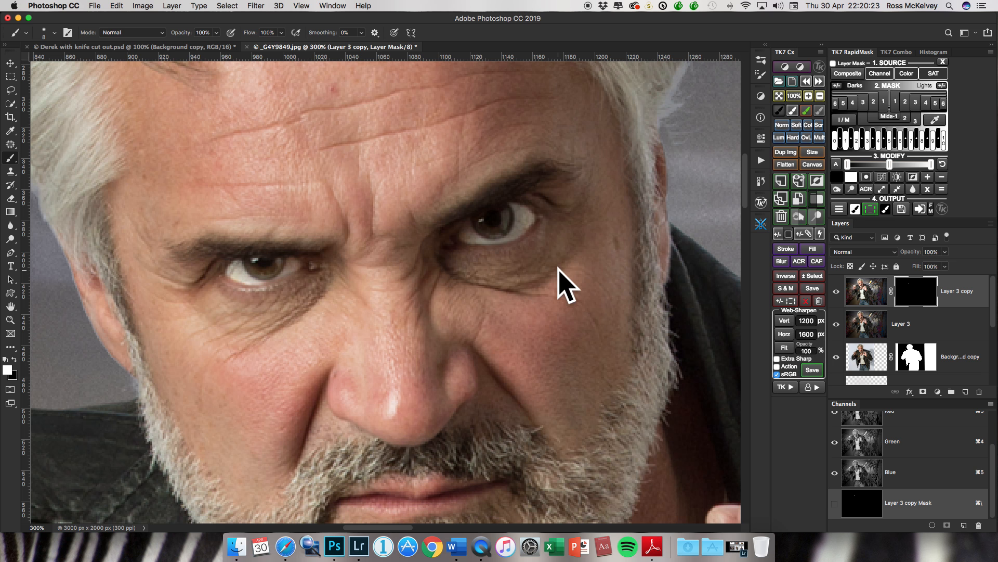
Step: Set the eye-brightening layer's opacity to 30%
left_click(859, 292)
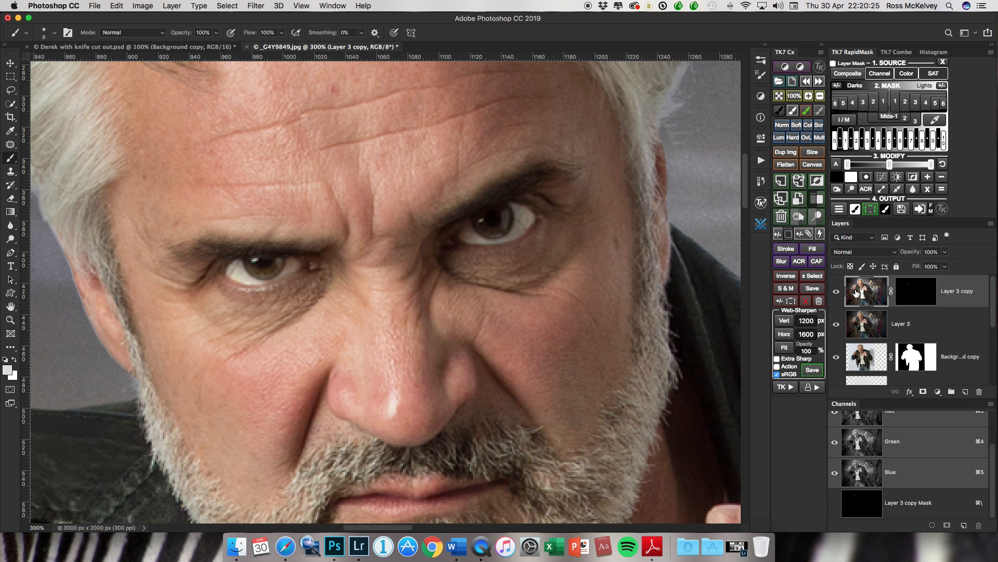
left_click(836, 291)
left_click(836, 292)
key("v")
key("3")
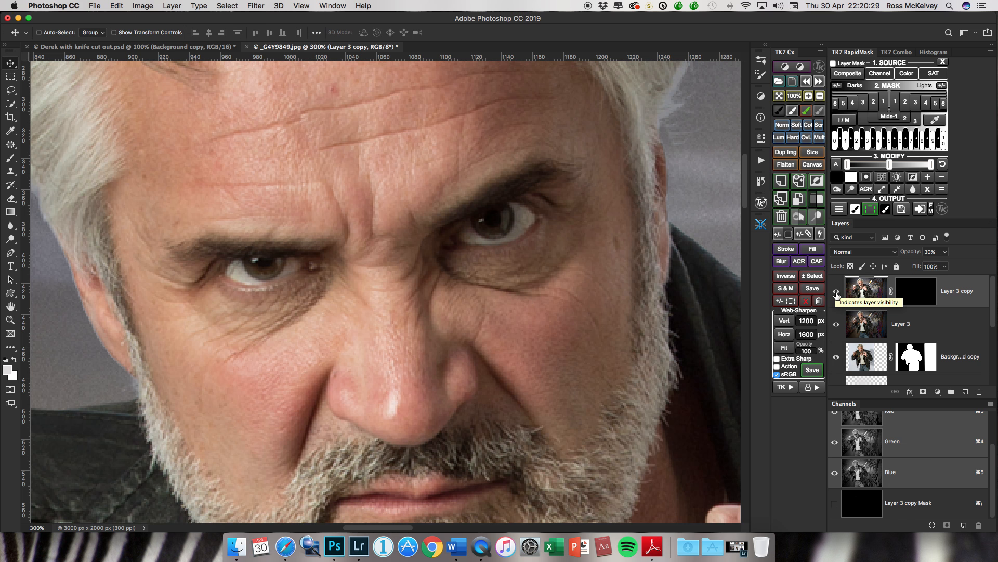
Step: Compare the eyes with and without the brightening layer and set its opacity to 40%
left_click(837, 292)
left_click(837, 293)
left_click(837, 292)
left_click(836, 293)
left_click(837, 293)
left_click(836, 293)
left_click(836, 293)
left_click(837, 292)
left_click(836, 293)
left_click(836, 293)
left_click(836, 292)
left_click(836, 292)
left_click(837, 293)
left_click(836, 293)
left_click(836, 292)
left_click(836, 292)
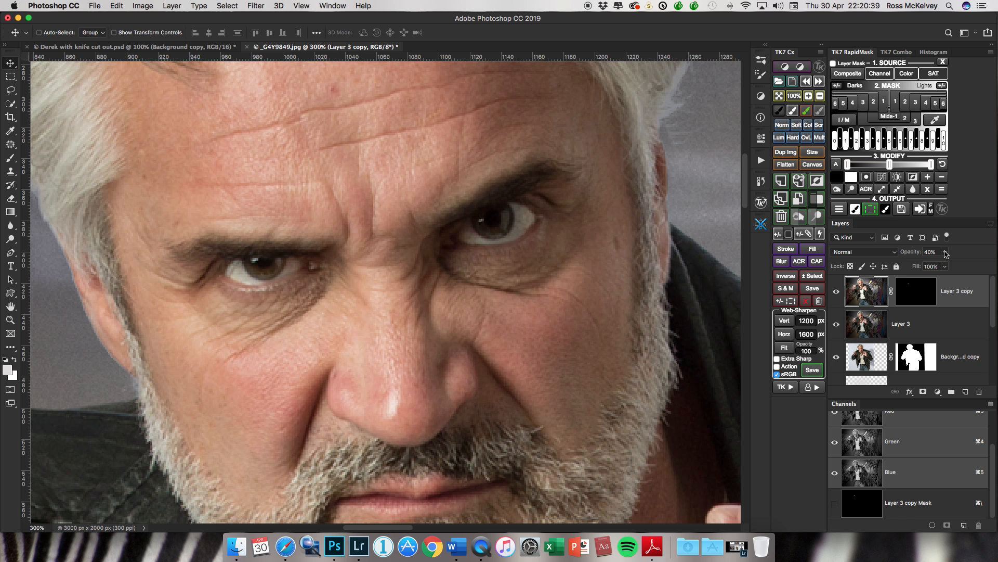
Step: Merge the eye-brightening layer down into Layer 3 and duplicate the merged layer
left_click(991, 226)
left_click(917, 449)
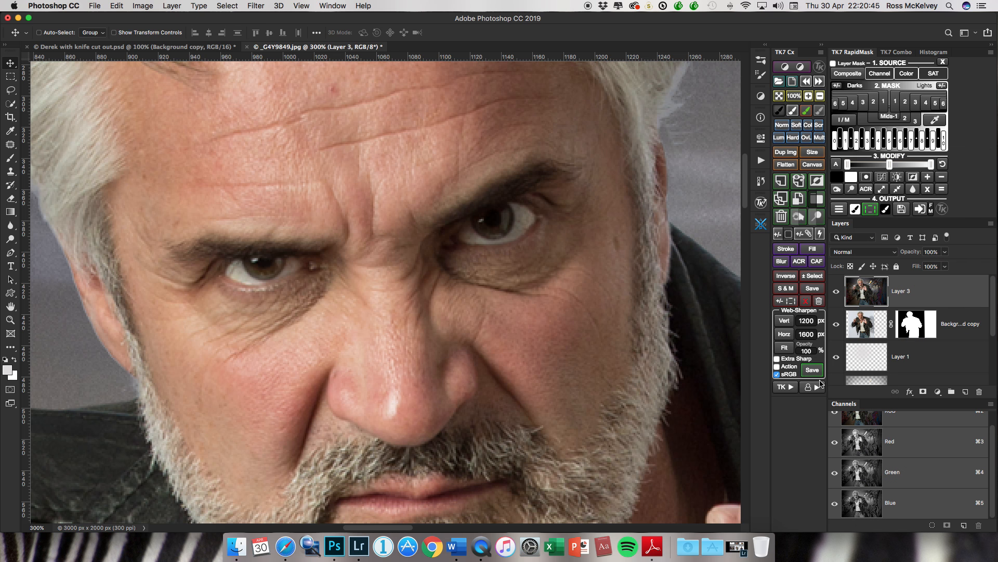
key("super+j")
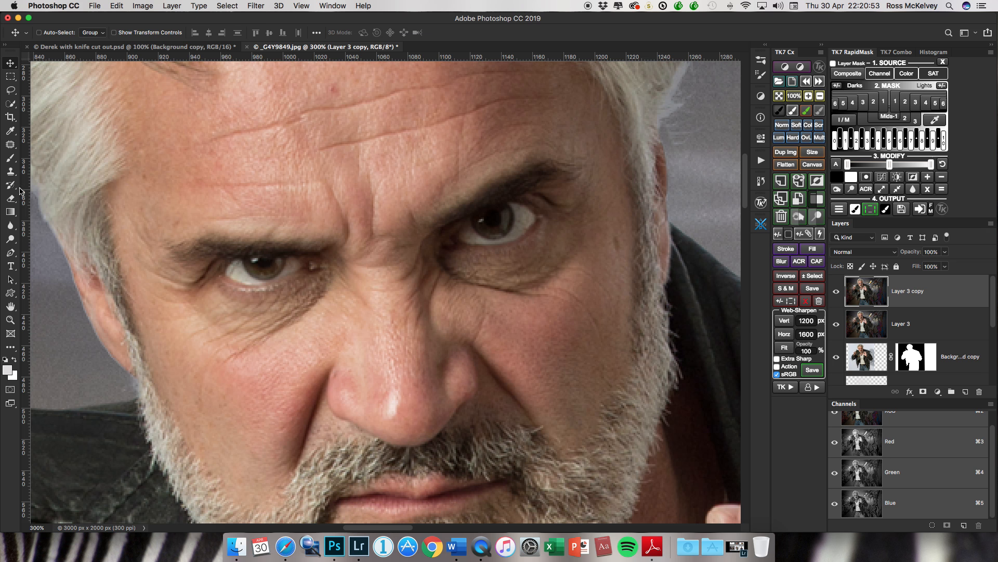
Step: Boost the color of both irises using the Sponge tool in Saturate mode with a 7 px brush
left_click(9, 227)
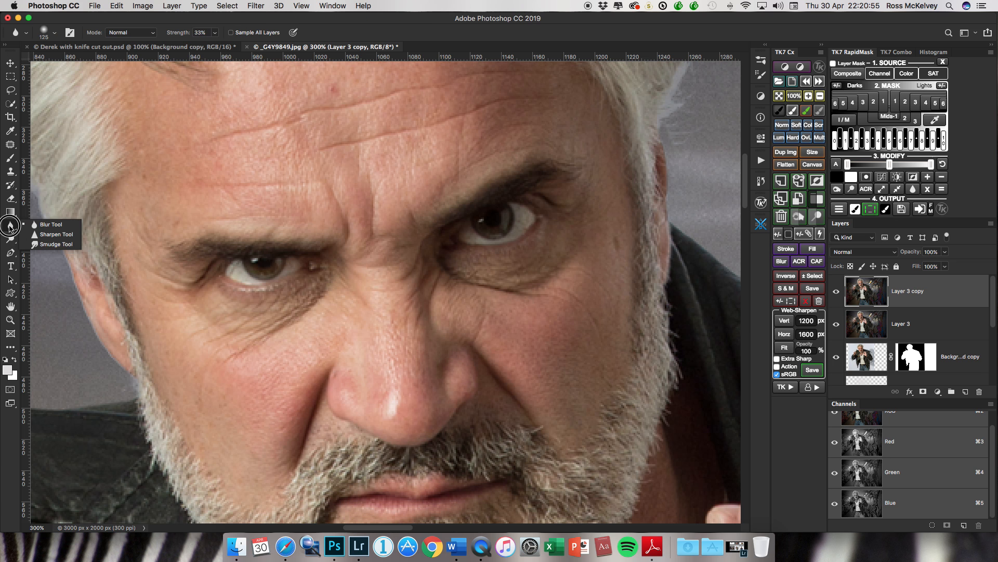
left_click(14, 240)
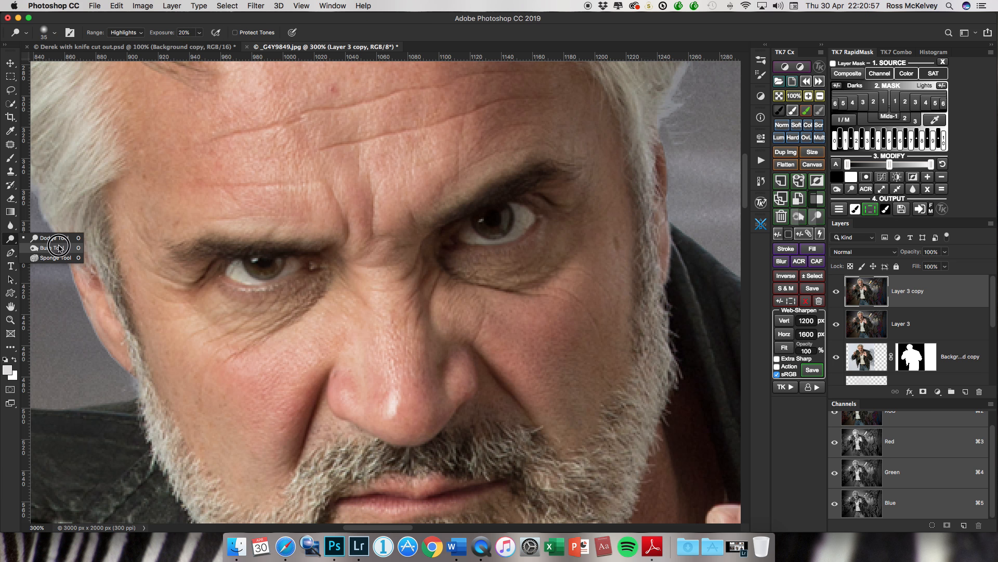
left_click(52, 259)
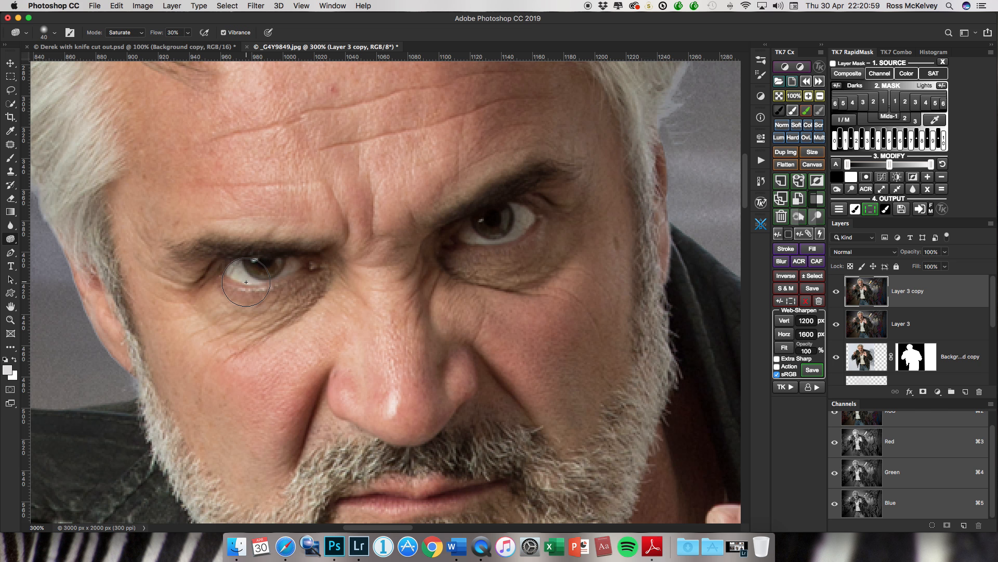
key("bracketleft")
key("bracketleft")
key("bracketleft")
mouse_move(249, 262)
left_mouse_down()
mouse_move(277, 263)
mouse_move(254, 273)
mouse_move(275, 264)
mouse_move(251, 263)
mouse_move(278, 262)
mouse_move(245, 271)
left_mouse_up()
mouse_move(511, 212)
left_mouse_down()
mouse_move(502, 229)
mouse_move(509, 224)
mouse_move(481, 233)
left_mouse_up()
mouse_move(276, 267)
left_mouse_down()
mouse_move(244, 268)
mouse_move(256, 270)
left_mouse_up()
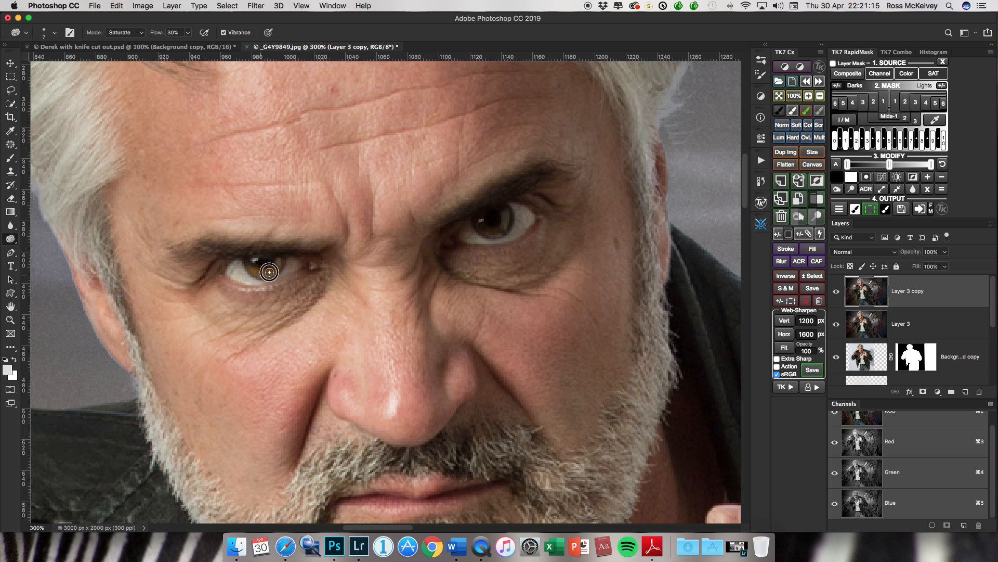
Step: Compare the saturated eyes with the original, touch up one iris with the Sponge, and merge the copy down into Layer 3
left_click(838, 294)
left_click(837, 294)
left_click(838, 294)
left_click(838, 293)
mouse_move(503, 228)
left_mouse_down()
mouse_move(475, 224)
mouse_move(509, 228)
left_mouse_up()
left_click(991, 223)
left_click(947, 448)
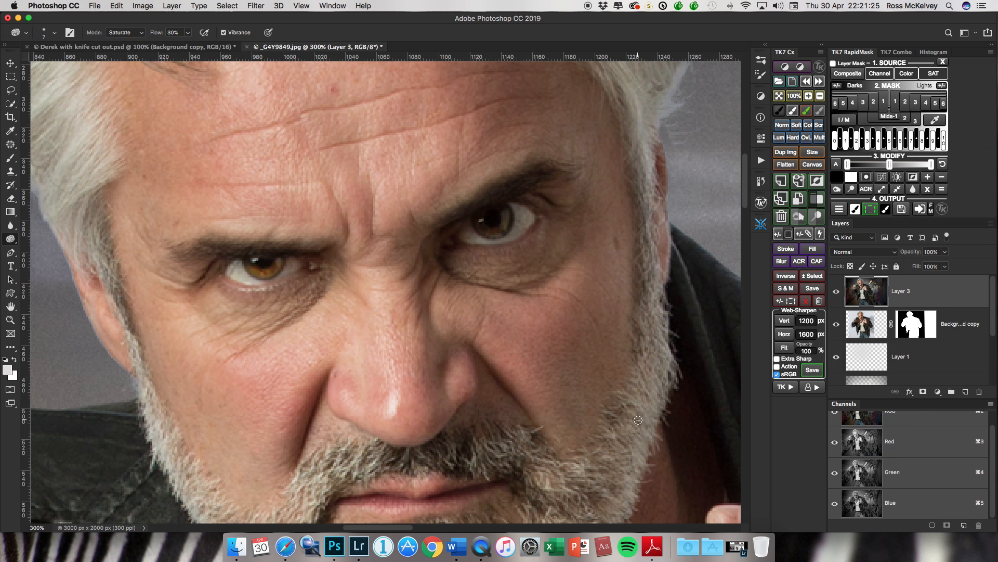
Step: Remove the shiny stud from the jacket's pocket flap with a lasso selection and a Content-Aware fill, then deselect
key("super+1")
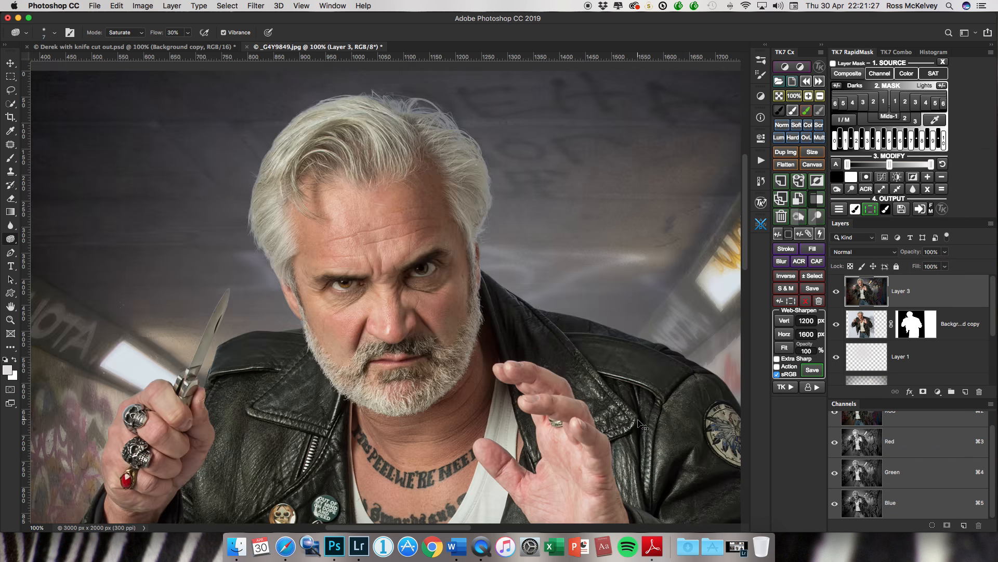
key("super+minus")
key("super+minus")
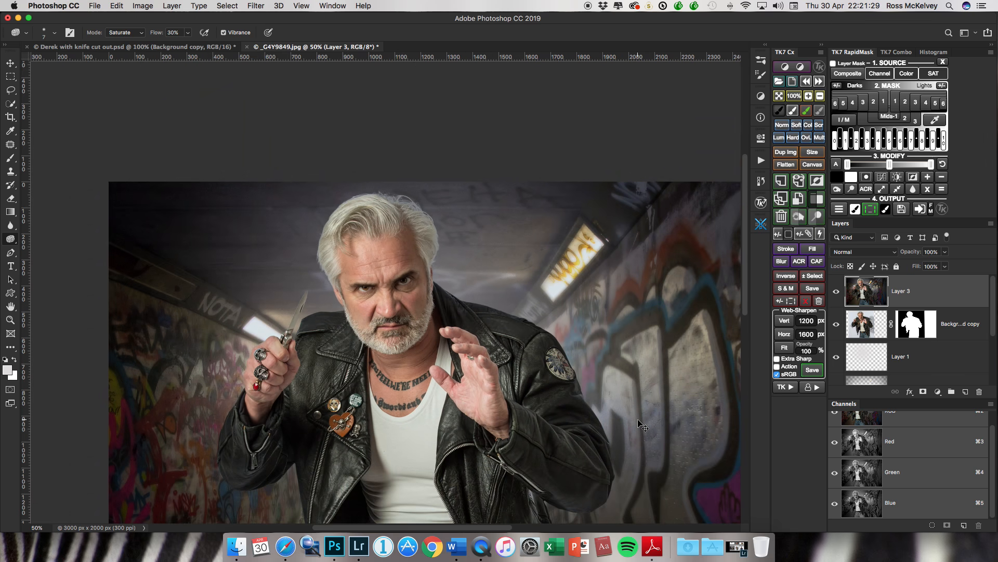
key("super+minus")
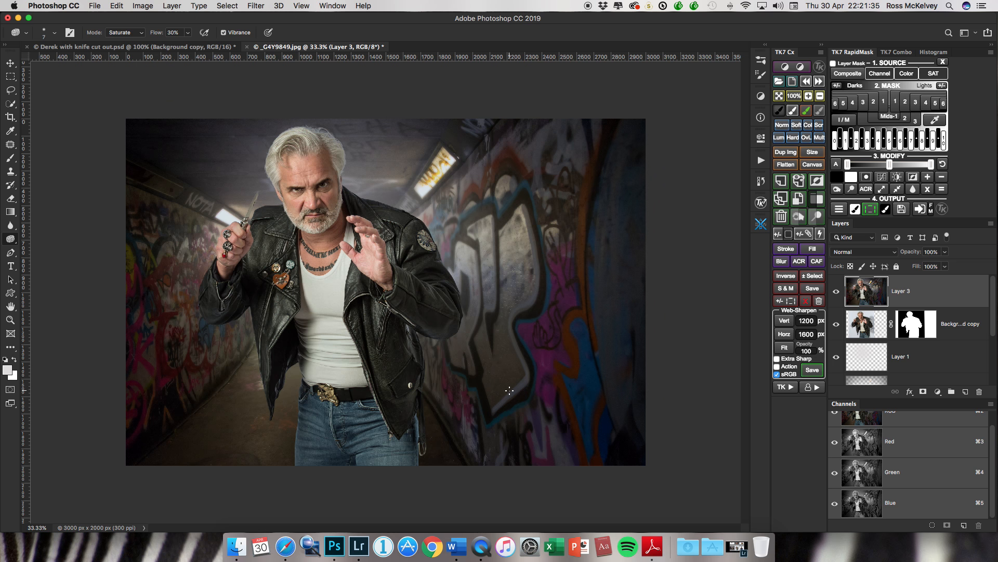
key("super+plus")
key("super+plus")
key("super+plus")
key("super+plus")
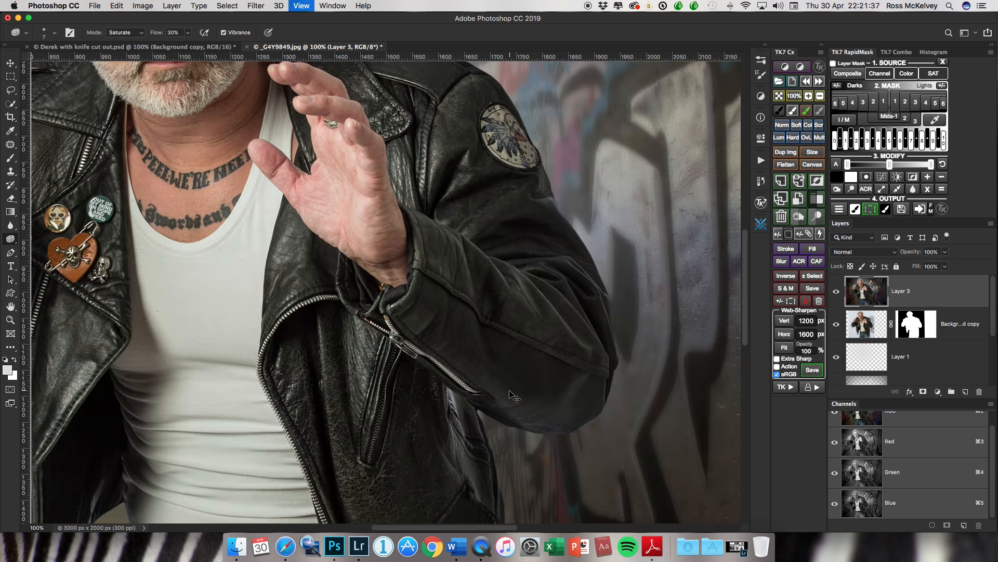
scroll(509, 390, "down", 10)
scroll(509, 391, "right", 3)
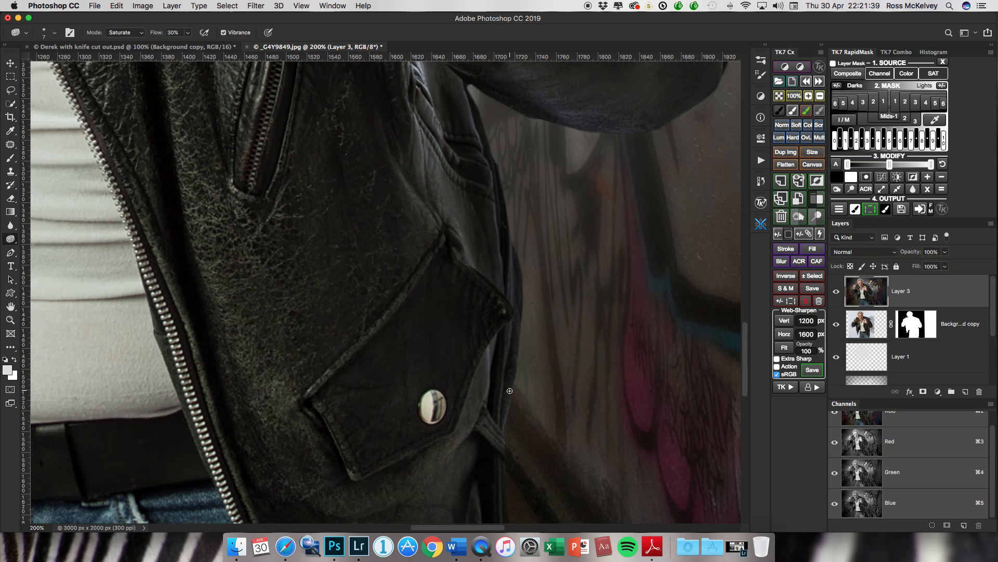
scroll(531, 395, "right", 3)
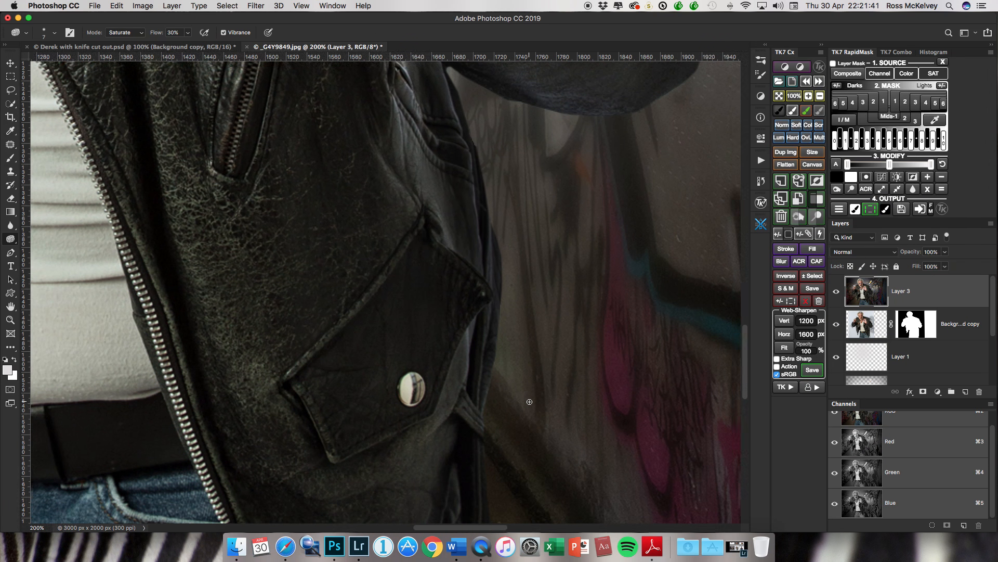
scroll(519, 404, "right", 2)
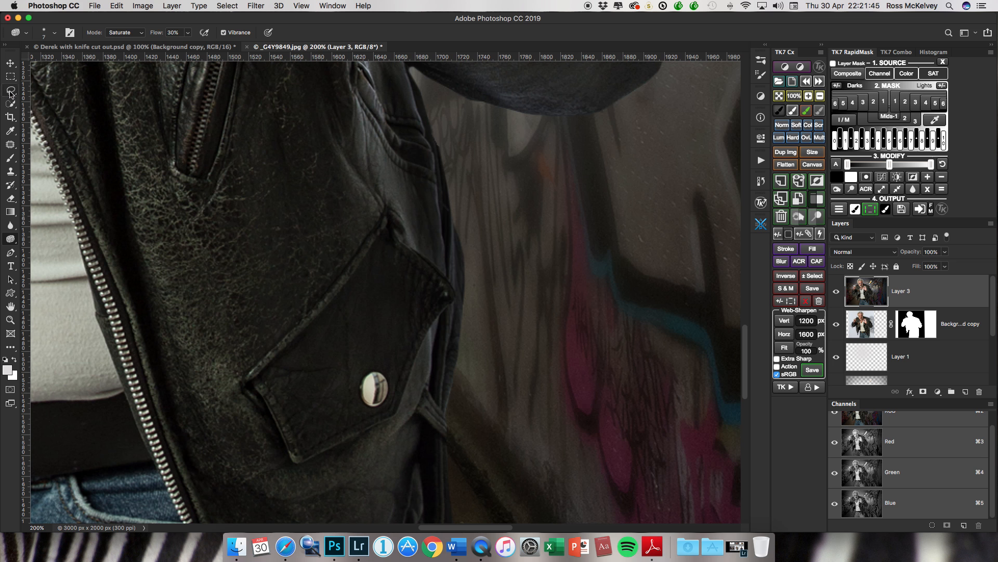
left_click(9, 93)
mouse_move(363, 369)
left_mouse_down()
mouse_move(363, 405)
mouse_move(389, 404)
mouse_move(394, 386)
mouse_move(375, 367)
mouse_move(359, 375)
left_mouse_up()
key("shift+BackSpace")
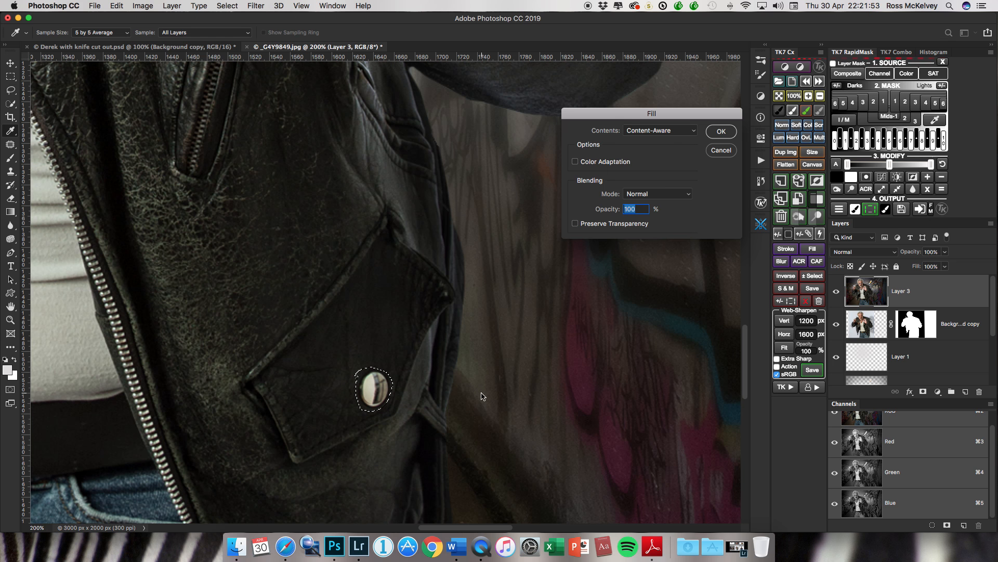
key("Return")
key("super+d")
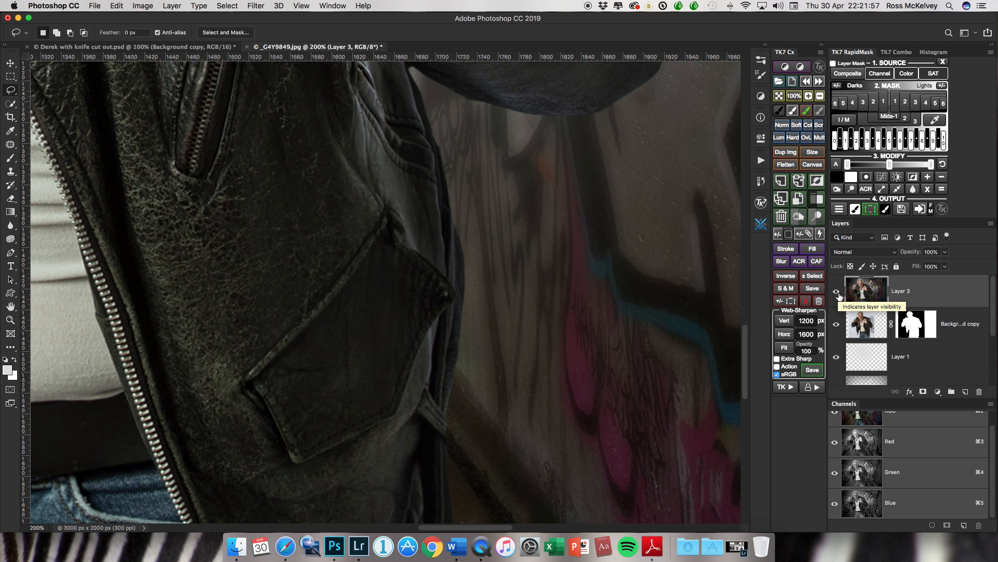
Step: Select a rectangle just inside the image edges and run the VIGNETTE @ 70% action on it
key("super+minus")
key("super+minus")
key("super+minus")
key("super+minus")
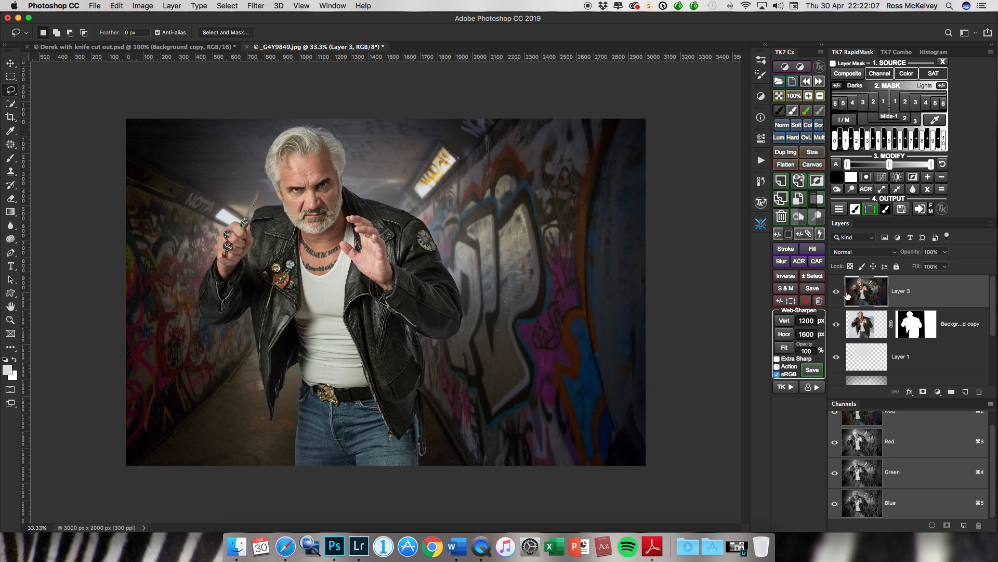
left_click(11, 78)
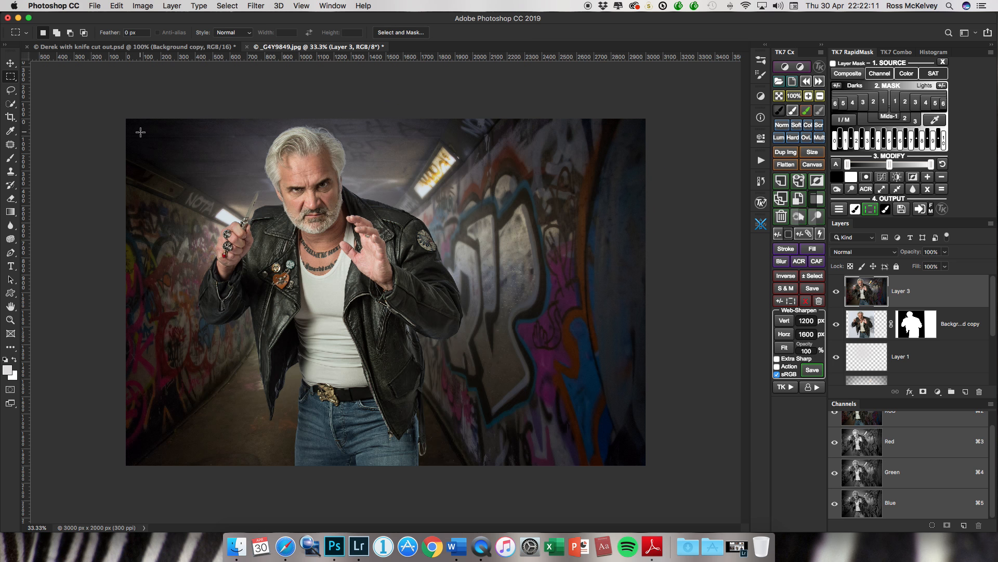
left_click_drag(141, 132, 633, 452)
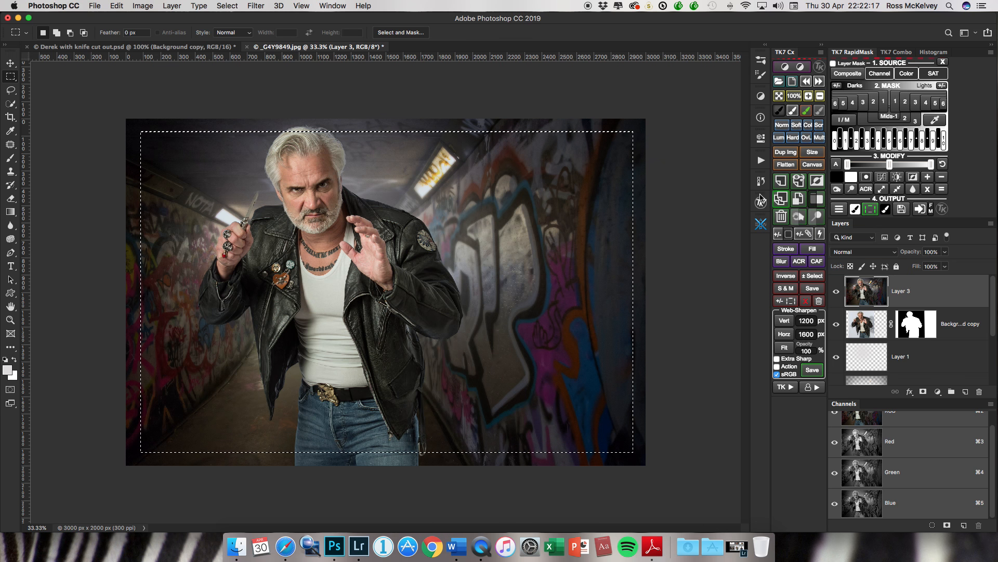
left_click(760, 160)
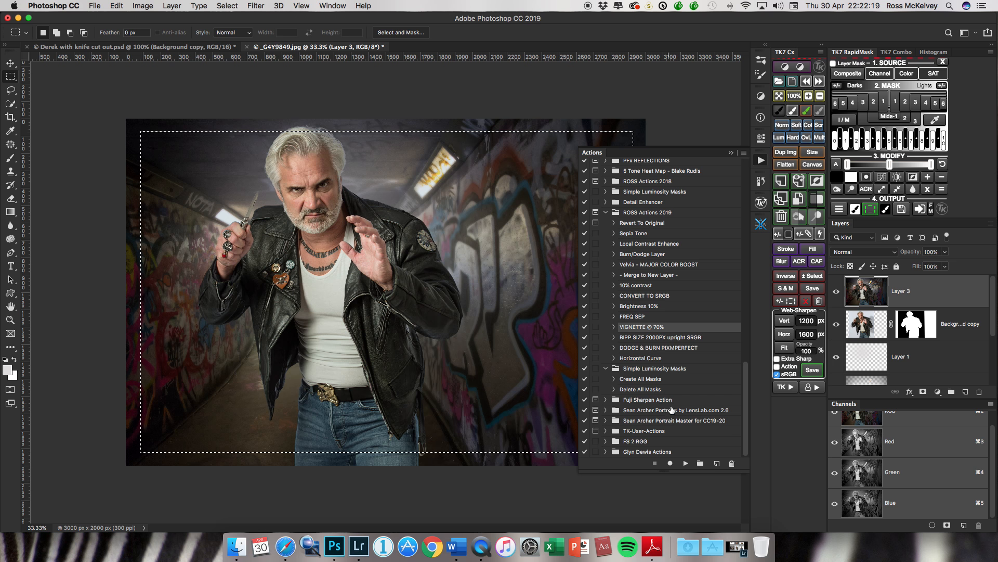
left_click(686, 463)
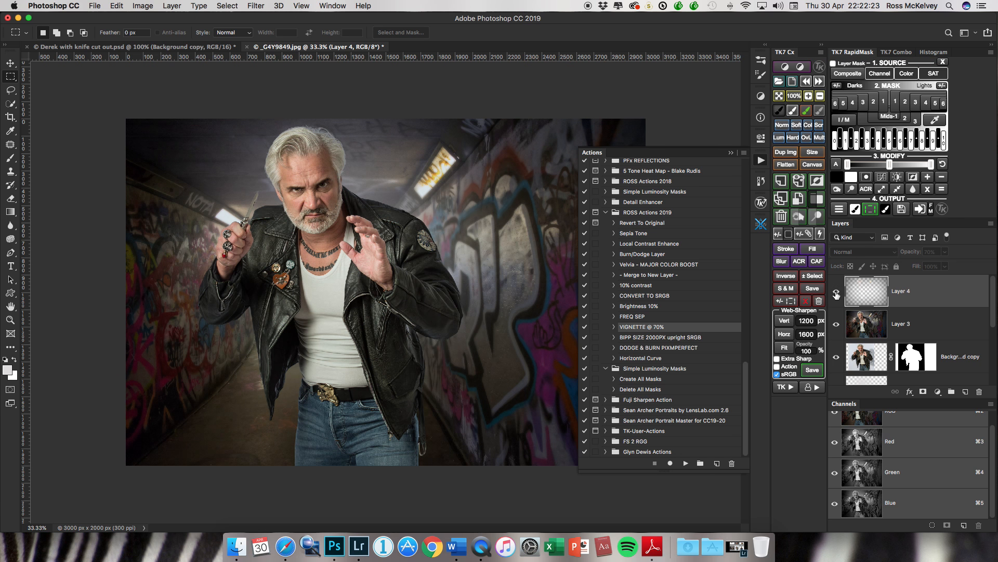
Step: Fine-tune the vignette layer's opacity, merge it down into Layer 3, and close the actions list
key("v")
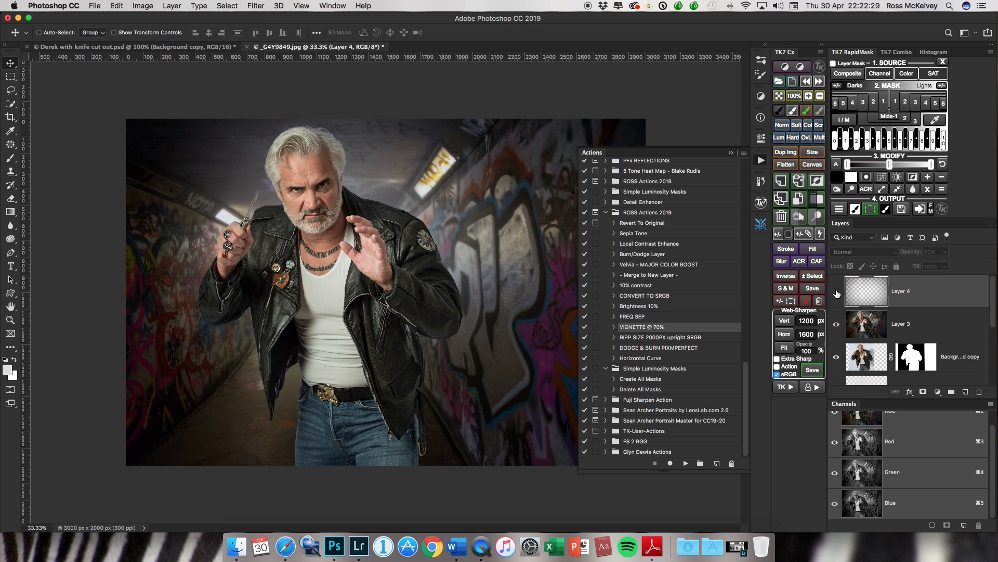
left_click(991, 224)
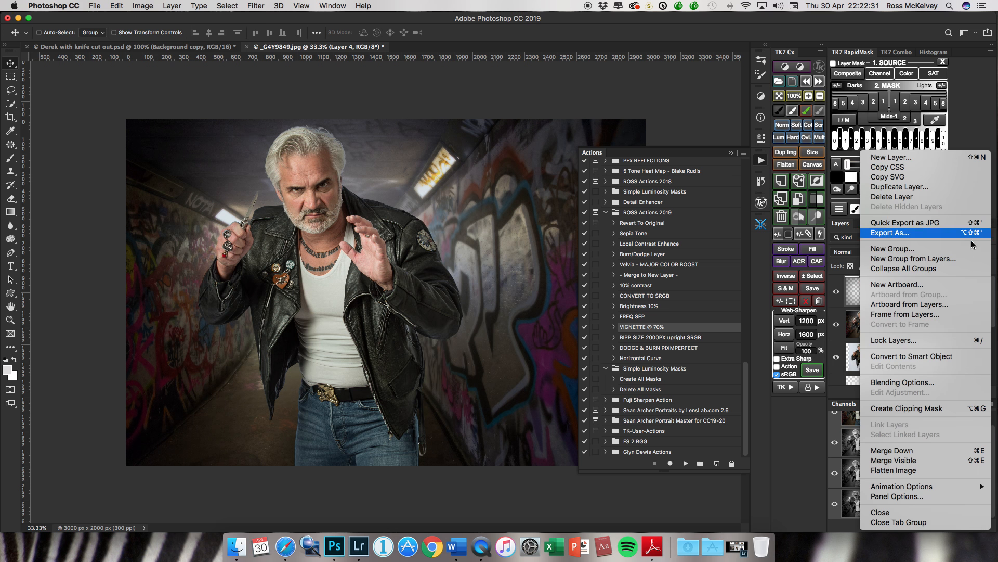
left_click(884, 450)
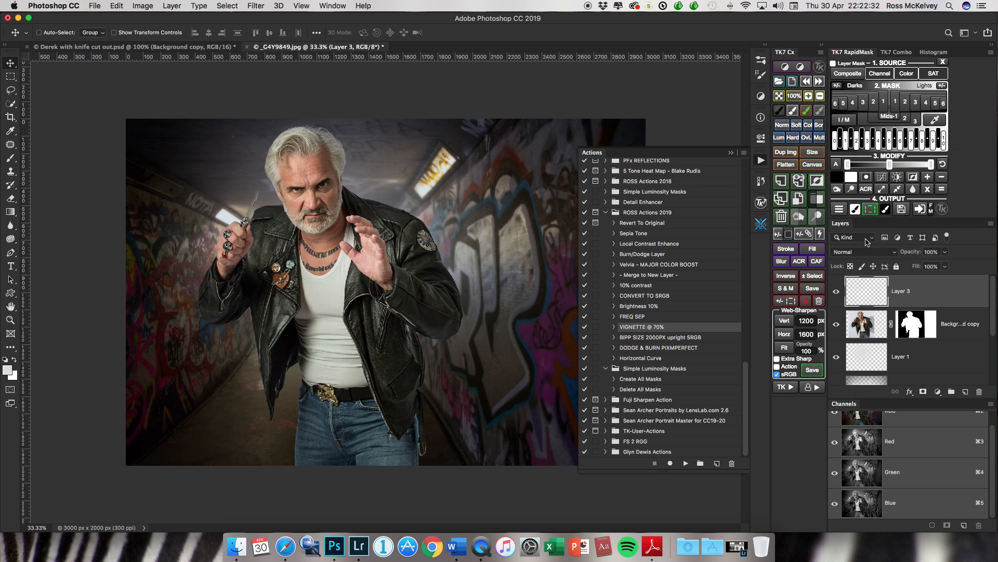
left_click(731, 153)
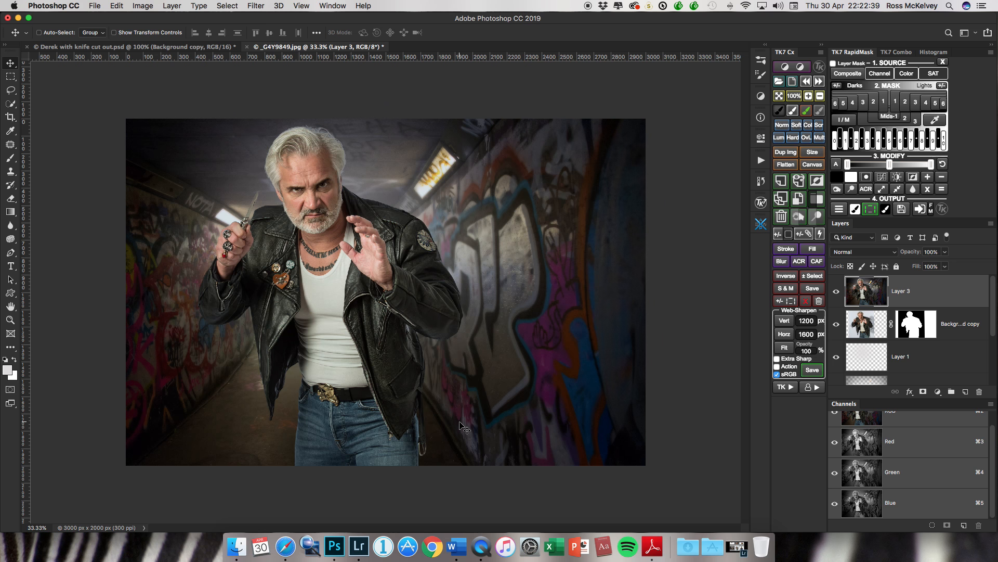
Step: Duplicate Layer 3 and set the copy's blend mode to Multiply
key("super+equal")
key("super+equal")
key("super+equal")
key("super+equal")
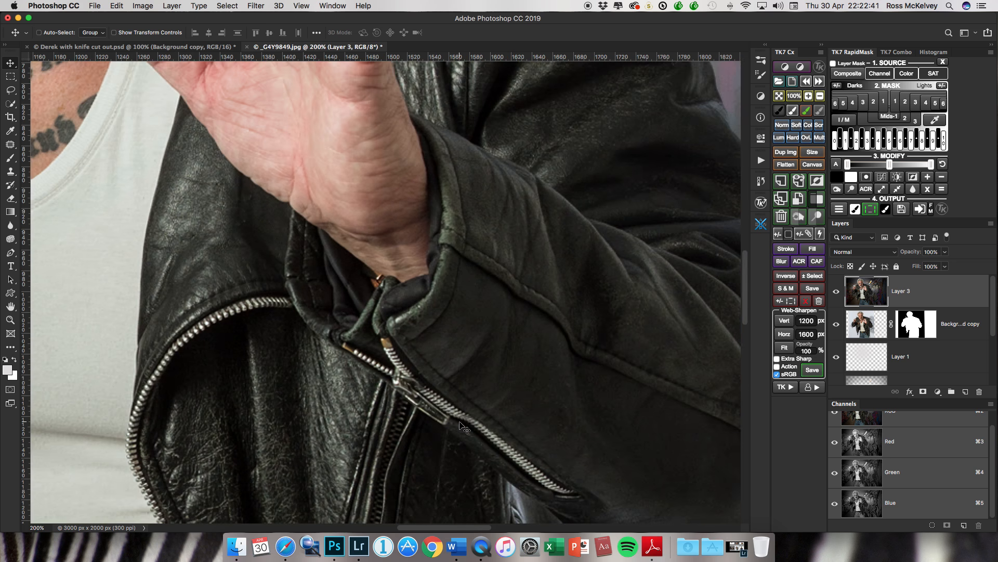
scroll(463, 426, "down", 10)
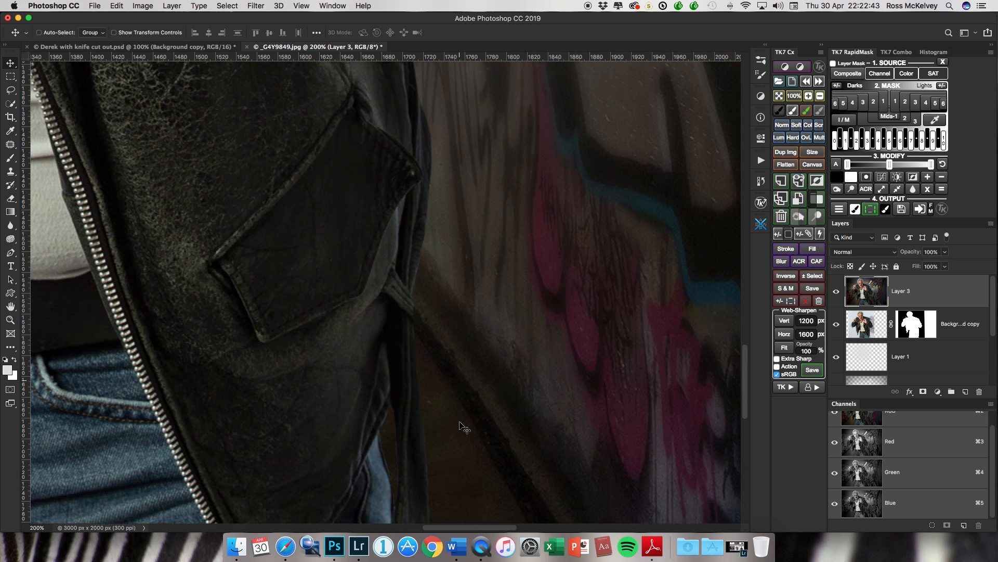
scroll(463, 427, "down", 6)
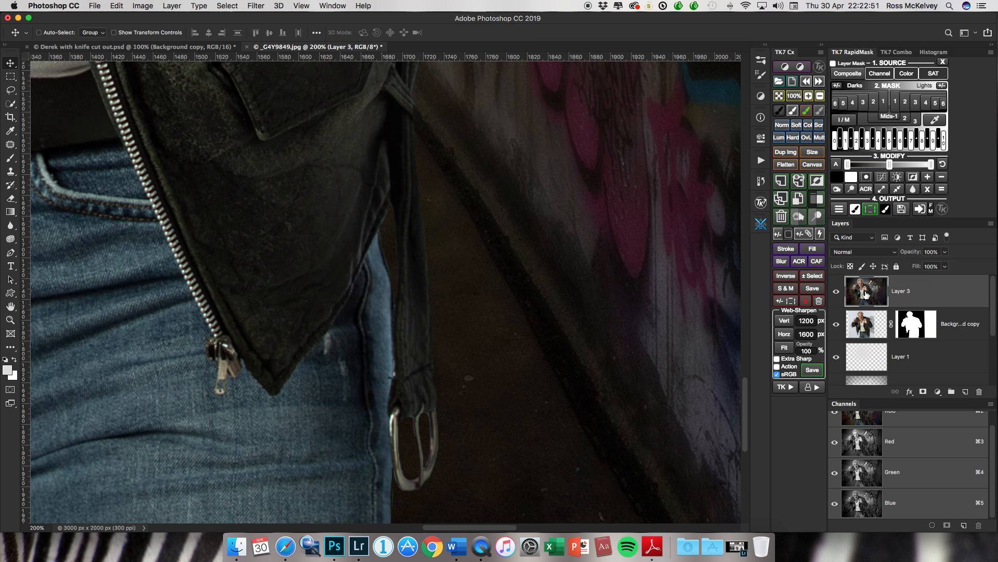
scroll(607, 375, "down", 1)
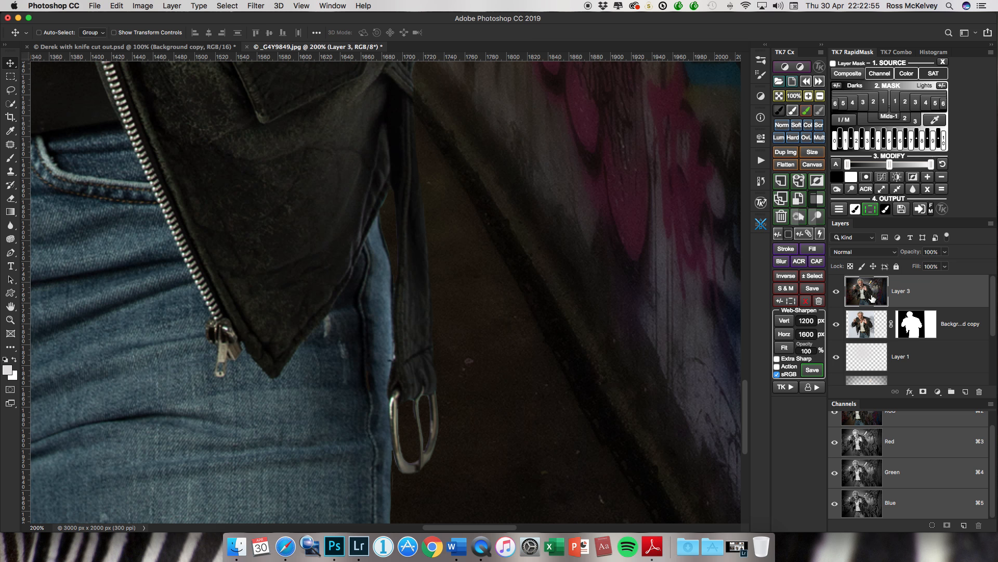
key("super+j")
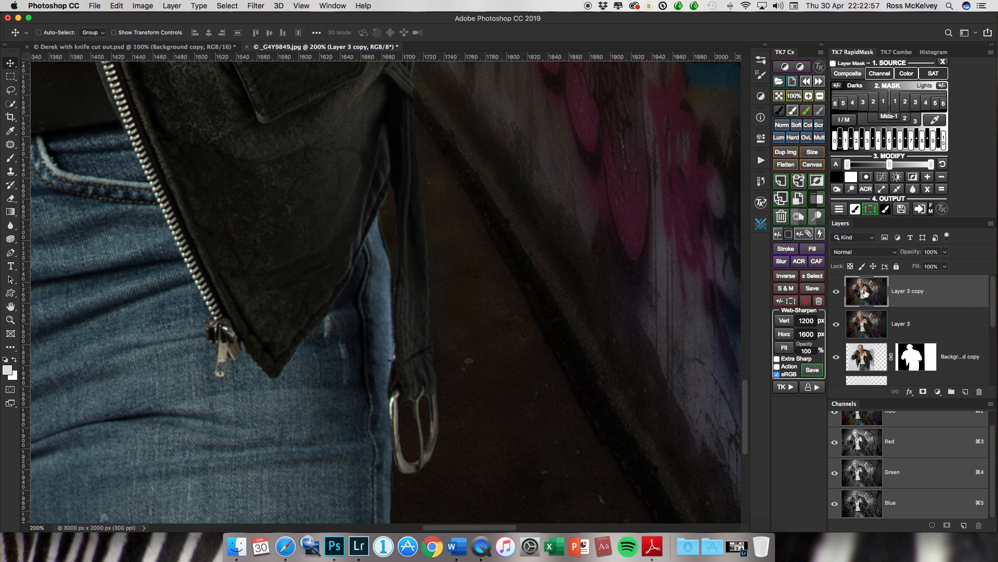
left_click(874, 253)
left_click(874, 277)
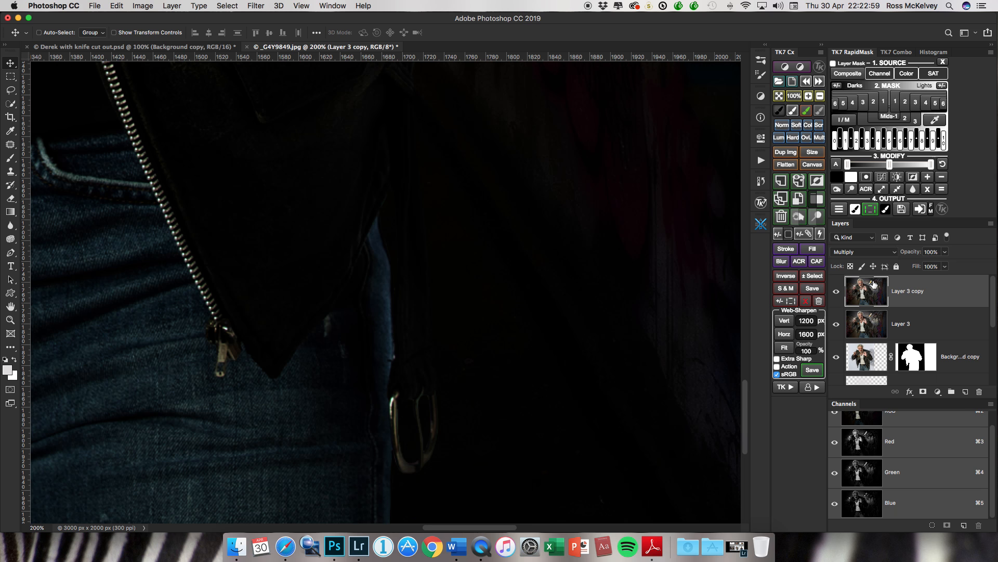
Step: Compare the Multiply copy with the original, then hide its effect with a black layer mask
left_click(836, 291)
left_click(836, 292)
left_click(836, 292)
left_click(836, 292)
left_click(923, 393, "alt")
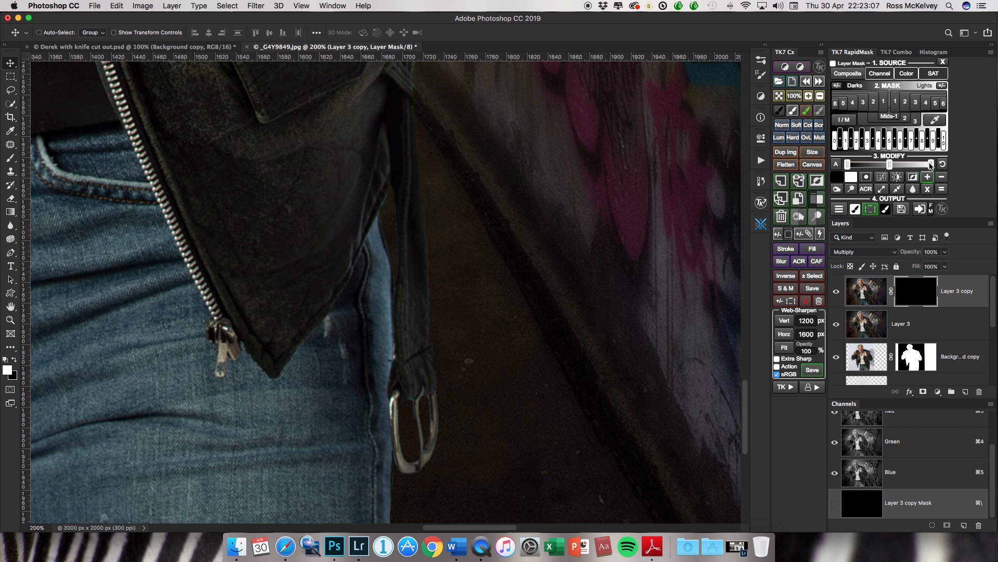
Step: Build a TK mask from the colour of the pale jeans edge beside the hanging strap, restrict its tones, and load it as a selection
left_click(935, 121)
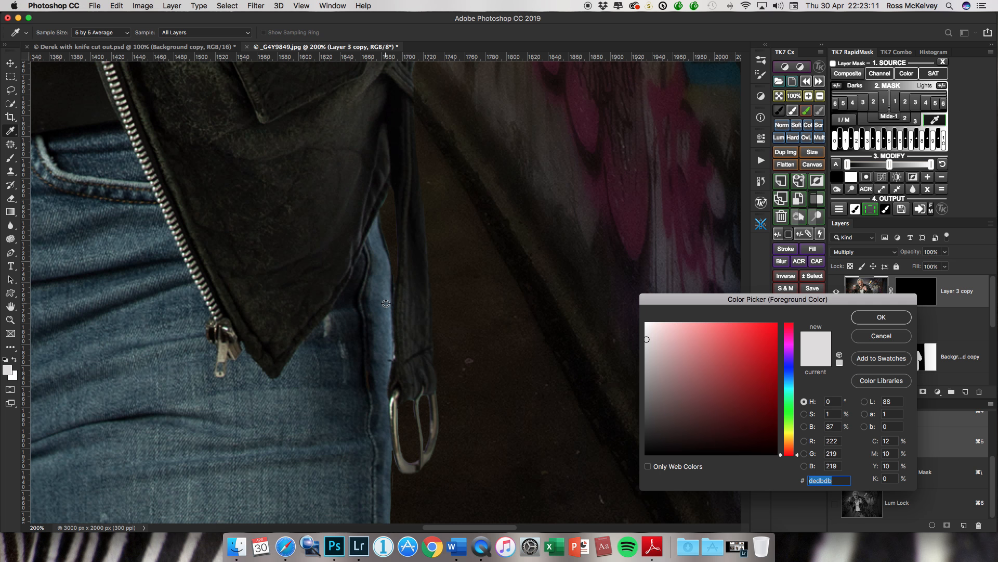
left_click(386, 303)
left_click(892, 317)
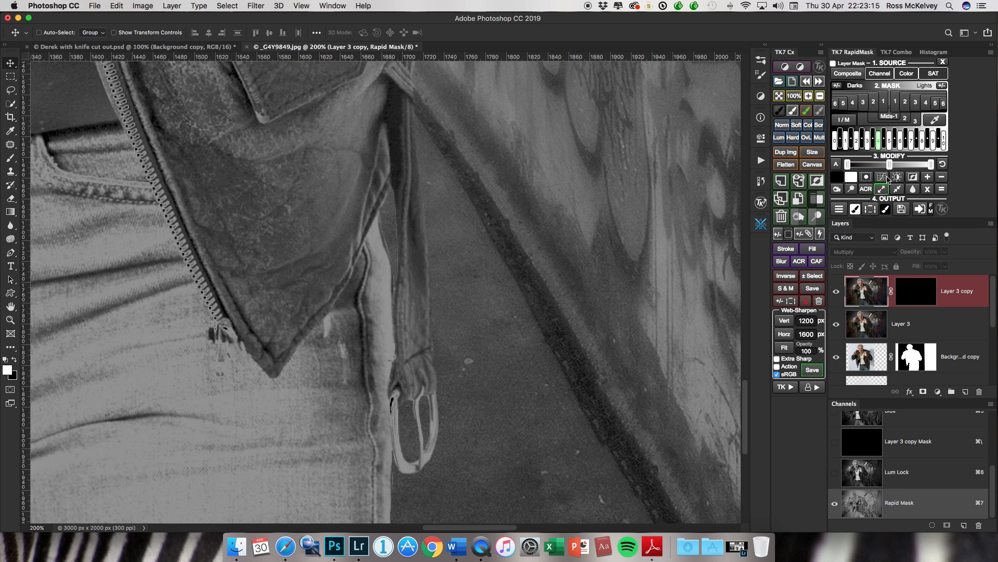
left_click_drag(890, 164, 922, 166)
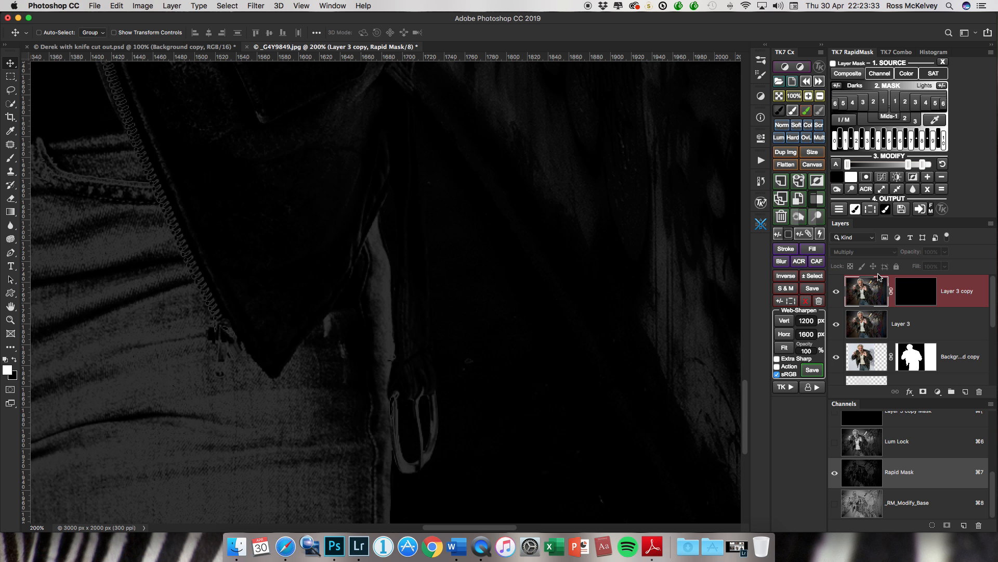
left_click(870, 208)
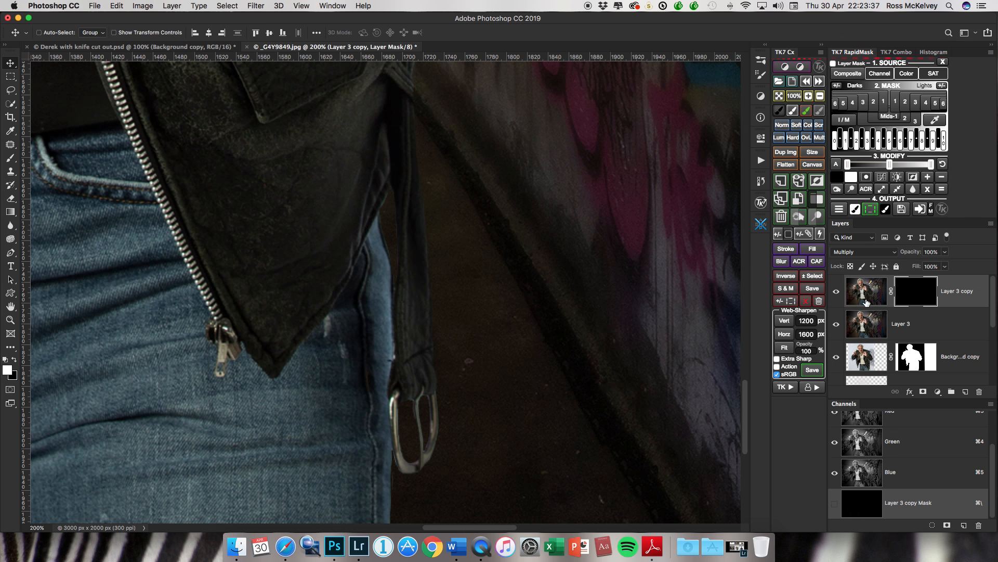
Step: Paint white on the Multiply copy's mask with a soft 35 px brush to darken the bright jeans edges around the jacket hem
key("b")
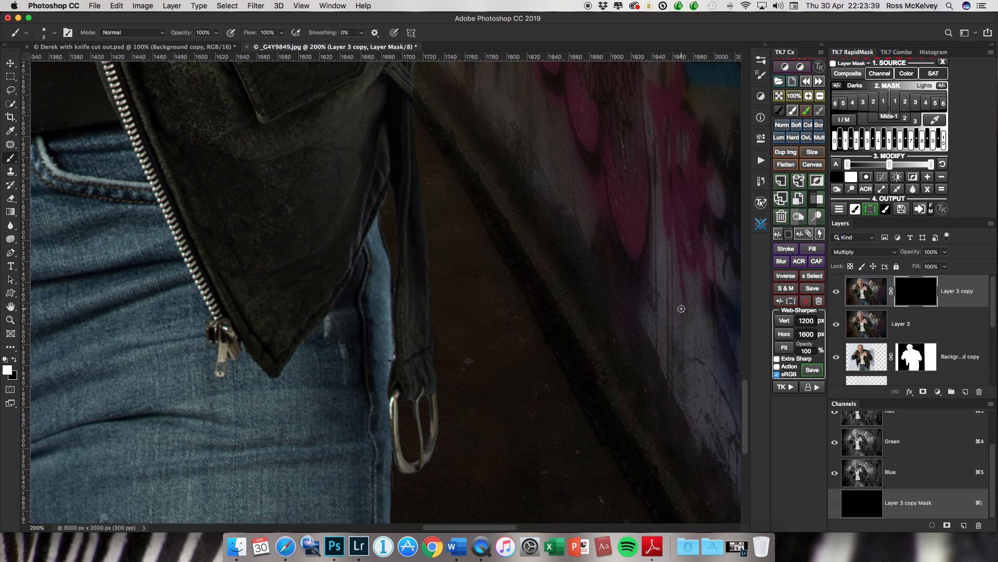
key("bracketright")
key("bracketright")
key("bracketright")
key("shift+bracketleft")
key("bracketright")
mouse_move(375, 258)
left_mouse_down()
mouse_move(380, 396)
mouse_move(387, 308)
mouse_move(373, 270)
mouse_move(377, 247)
mouse_move(388, 370)
mouse_move(383, 323)
mouse_move(323, 328)
left_mouse_up()
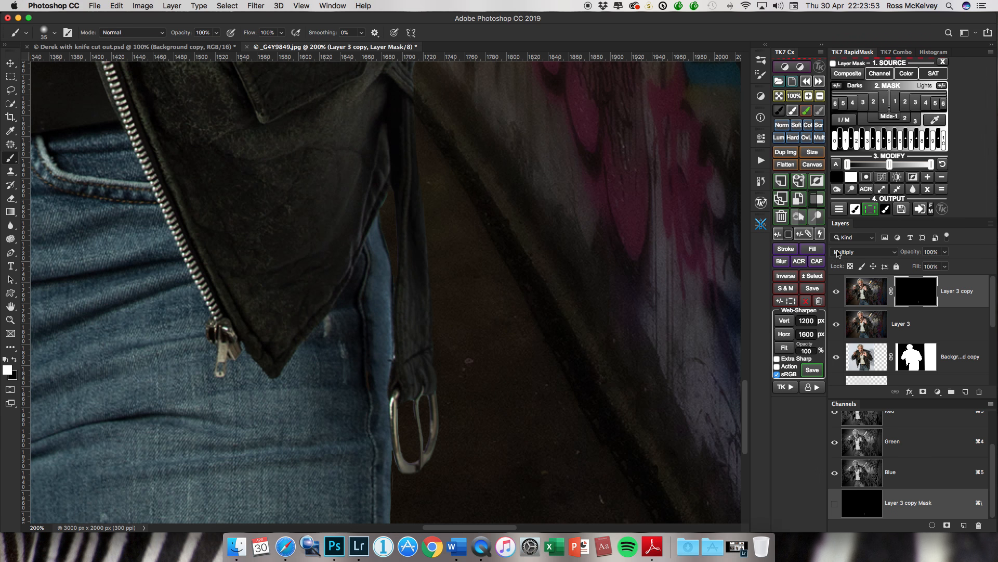
Step: Compare the darkened jeans edges with the original and reduce the brush size to 8 px
left_click(836, 291)
left_click(836, 292)
left_click(836, 291)
left_click(836, 292)
key("bracketleft")
key("bracketleft")
key("bracketleft")
key("bracketleft")
key("bracketleft")
key("bracketleft")
key("bracketleft")
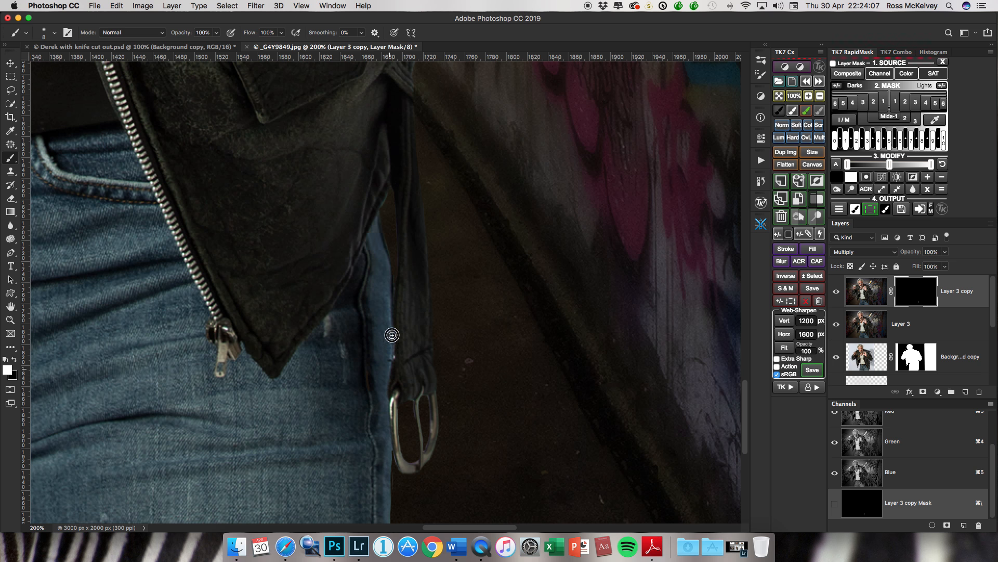
Step: Check the darkening once more, merge the Multiply copy down into Layer 3, and return to the whole image
left_click(835, 294)
left_click(836, 293)
left_click(835, 293)
left_click(836, 294)
left_click(991, 223)
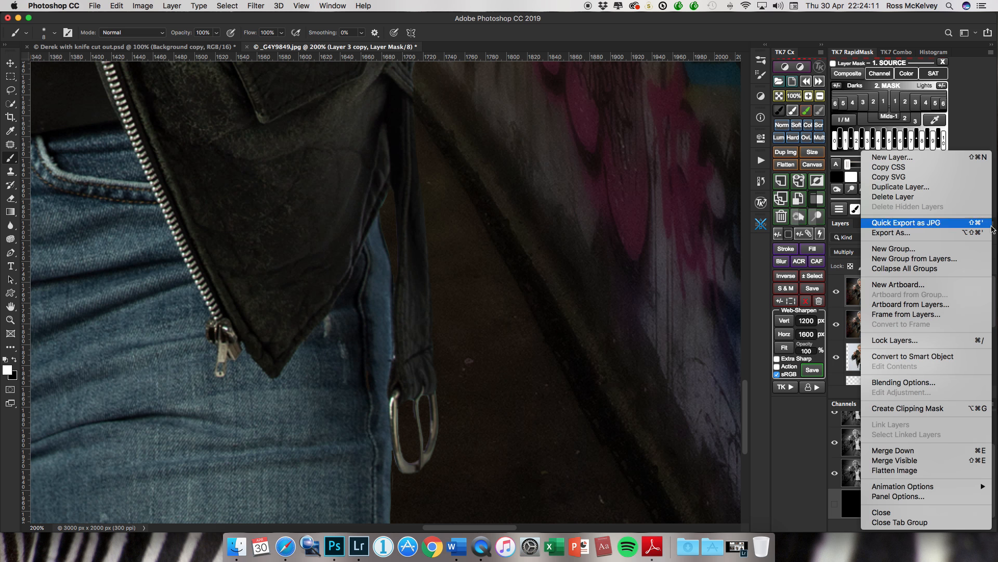
left_click(944, 449)
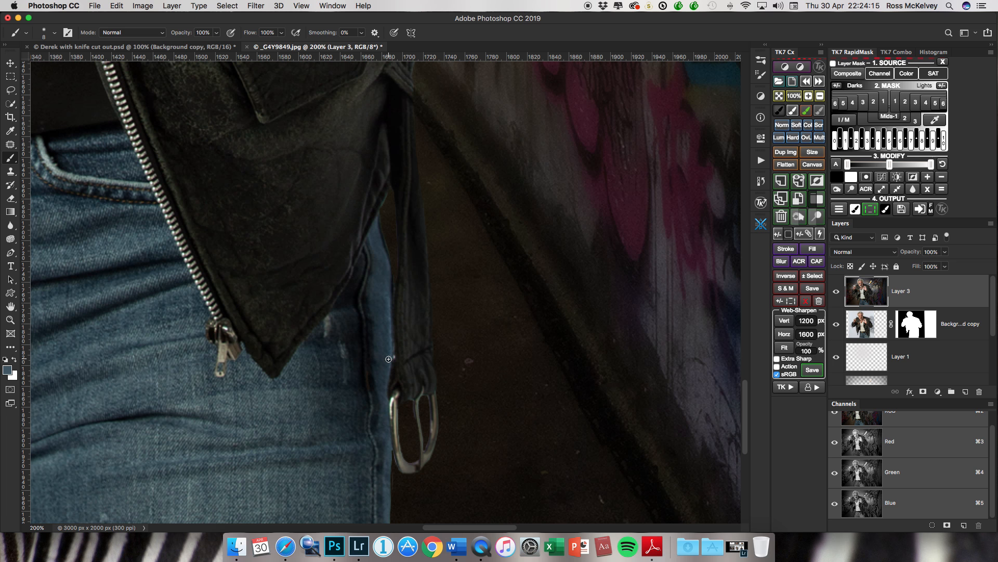
key("super+minus")
key("super+minus")
key("super+minus")
key("super+minus")
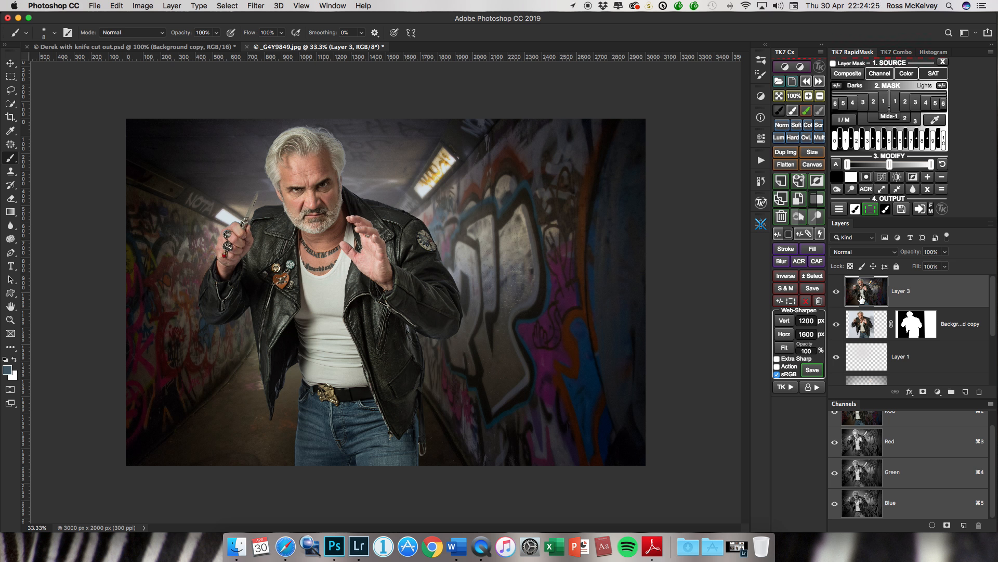
key("super+alt+shift+n")
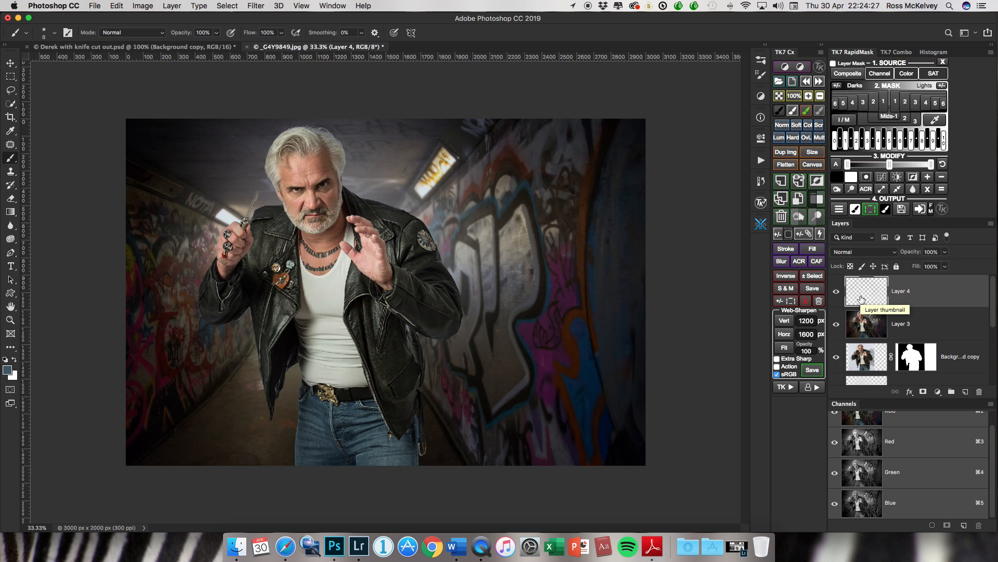
left_click(255, 6)
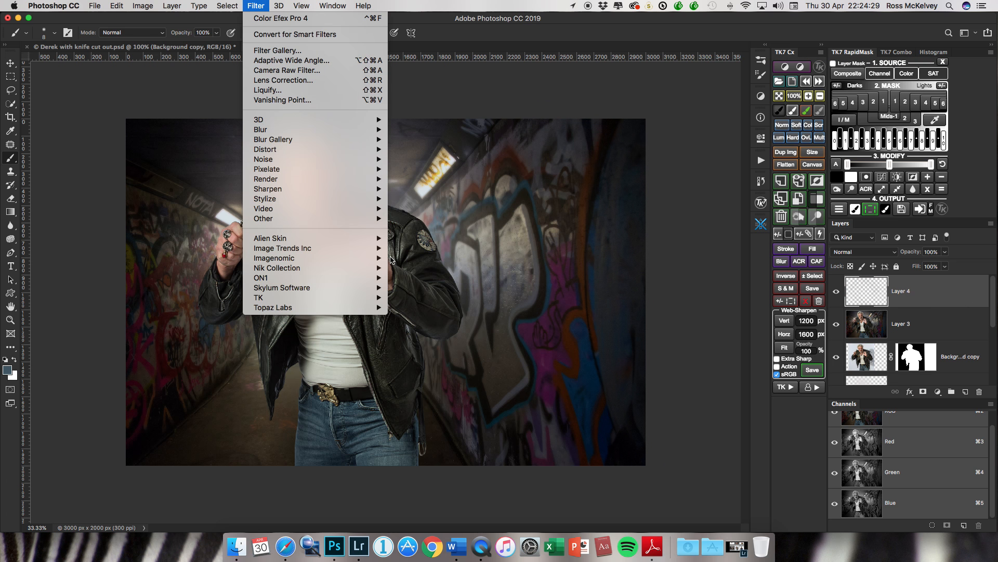
mouse_move(312, 268)
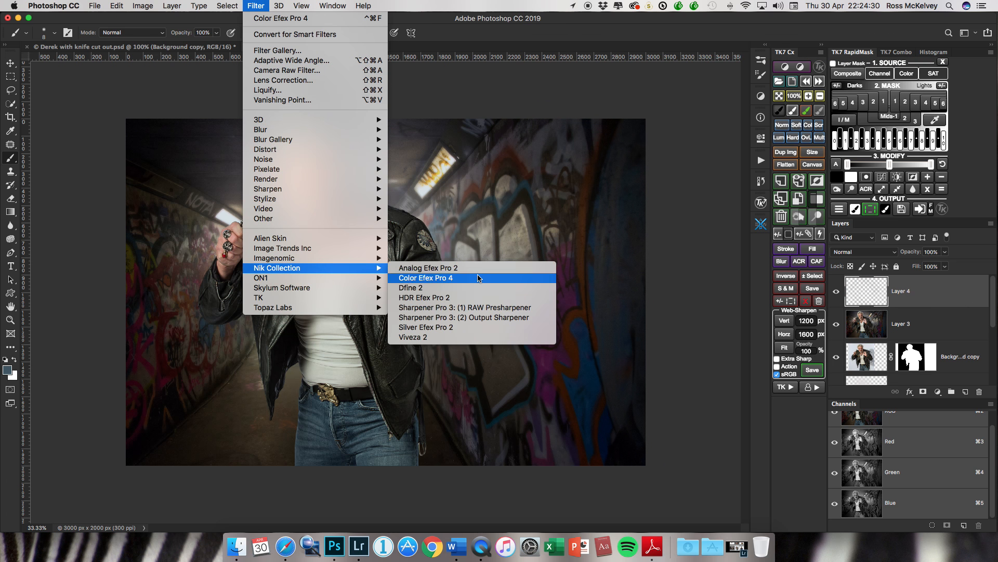
left_click(539, 317)
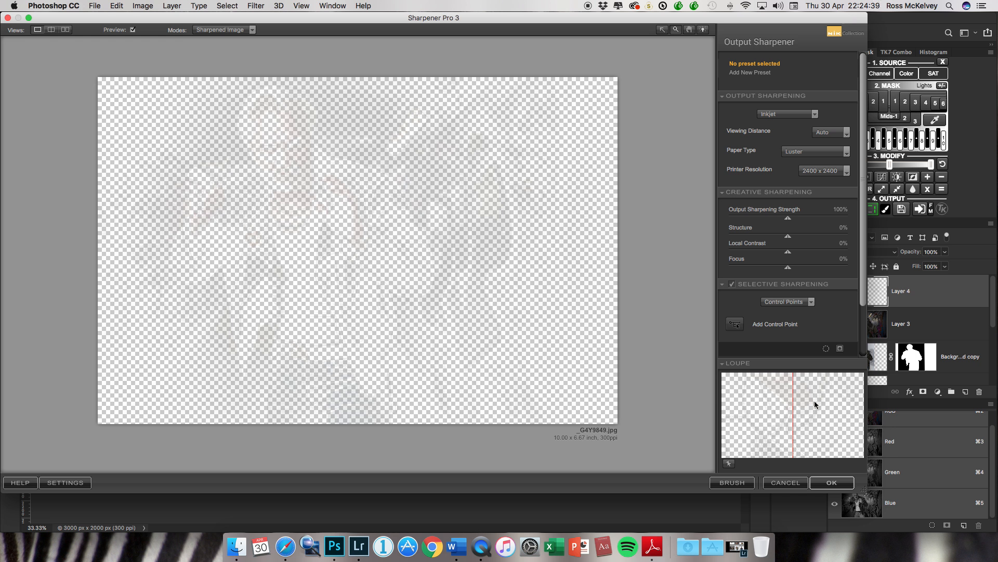
left_click(784, 483)
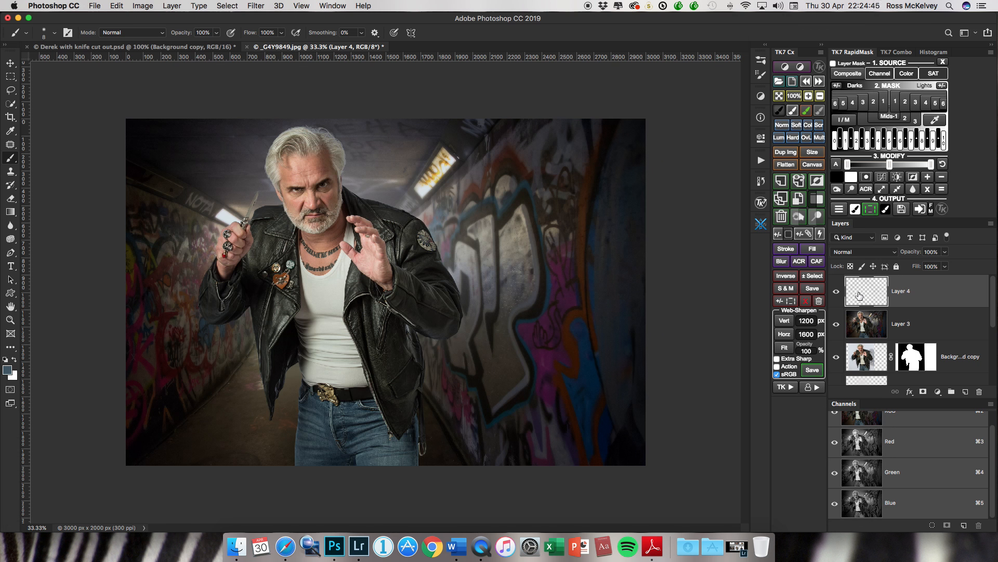
key("Delete")
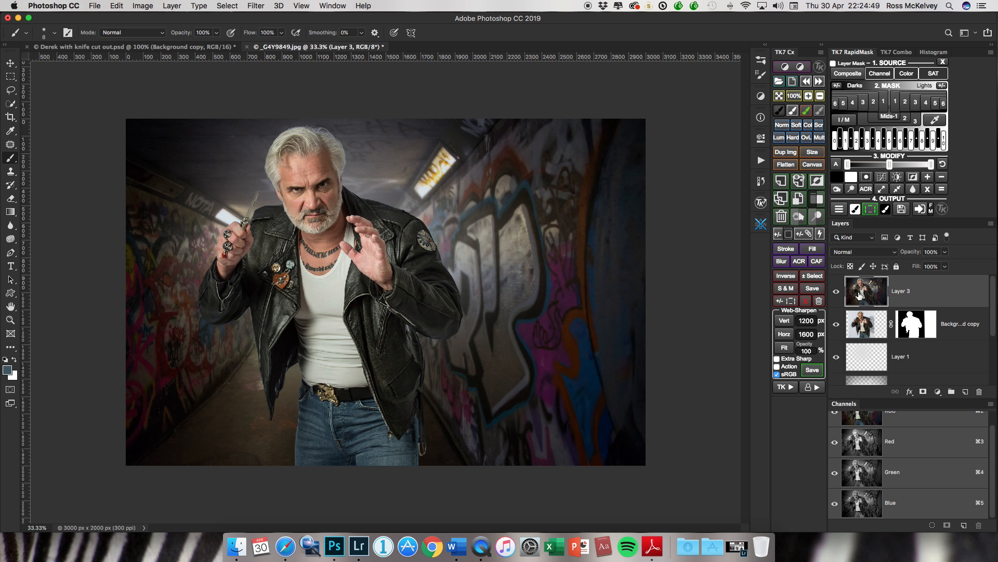
Step: Duplicate Layer 3 and sharpen the copy with Nik's Sharpener Pro 3 Output Sharpener, choosing the output device type
key("super+j")
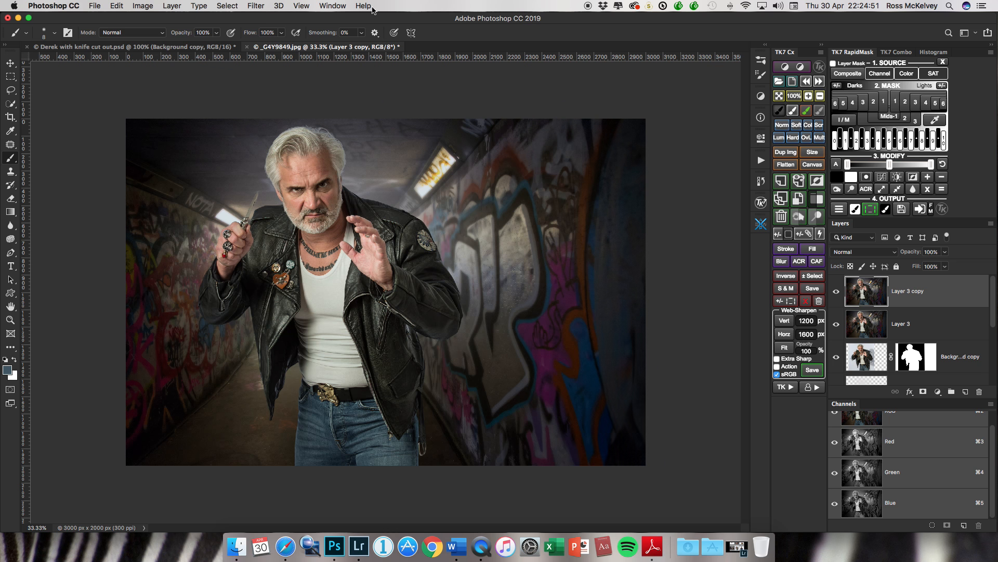
left_click(256, 5)
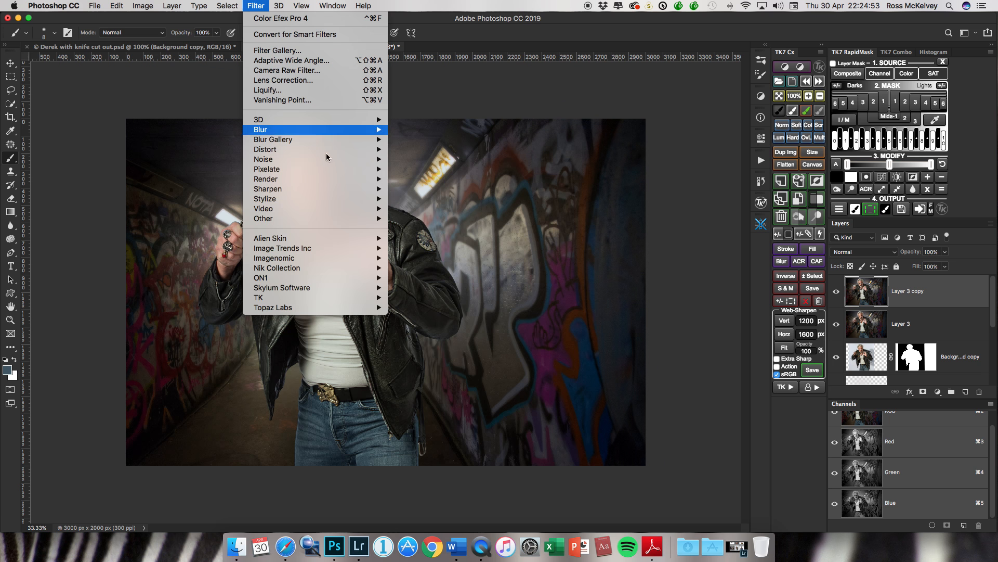
mouse_move(343, 267)
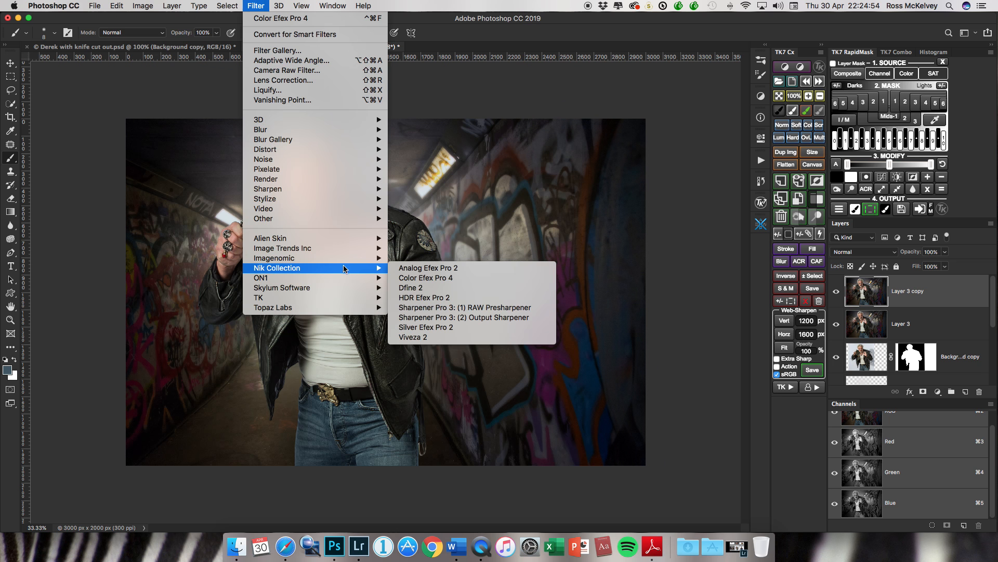
left_click(474, 318)
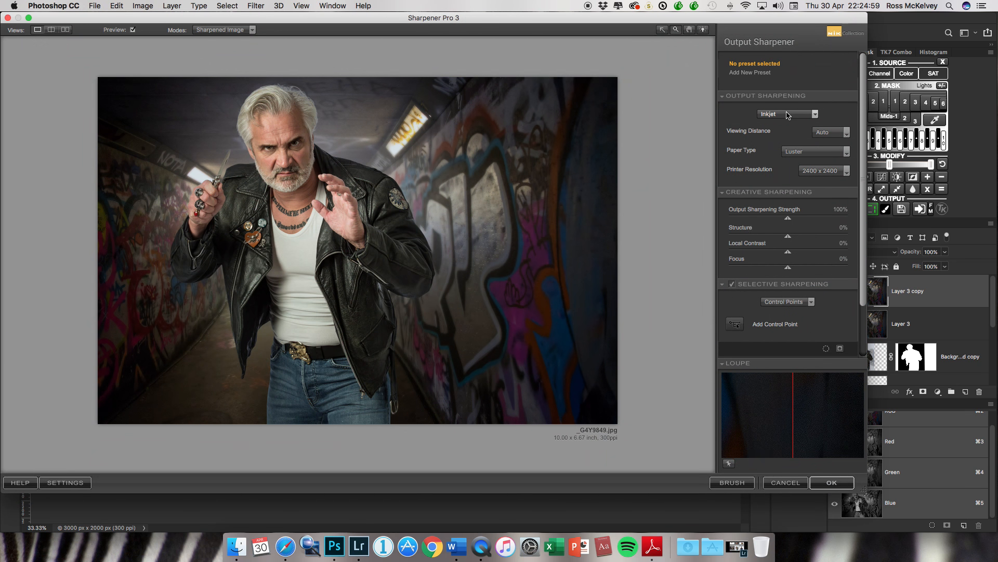
left_click(789, 115)
left_click(790, 135)
left_click(832, 483)
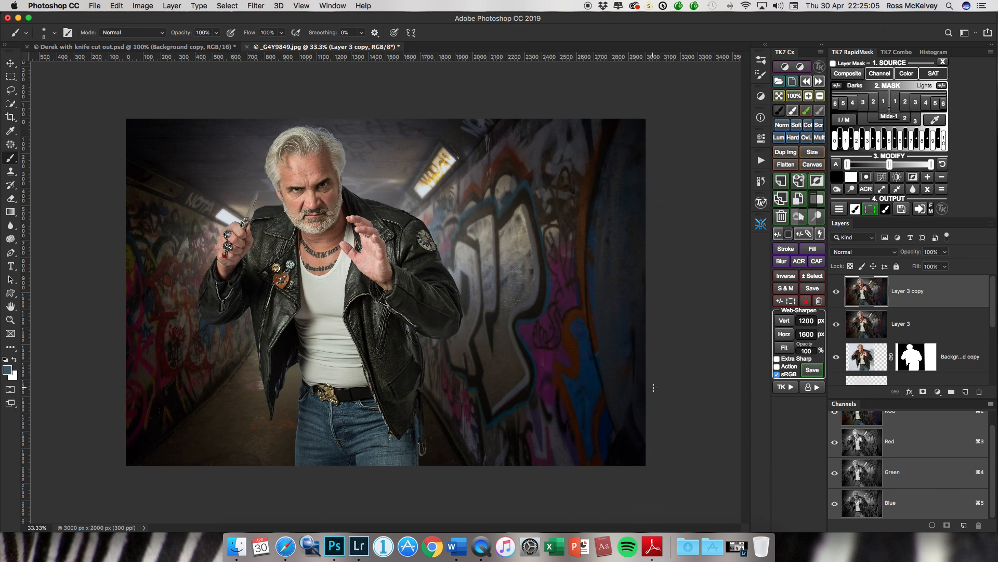
Step: Compare the sharpened copy with the unsharpened image at 100% around the man's face and hands
double_click(10, 319)
scroll(312, 332, "up", 2)
scroll(312, 331, "up", 5)
scroll(312, 332, "left", 5)
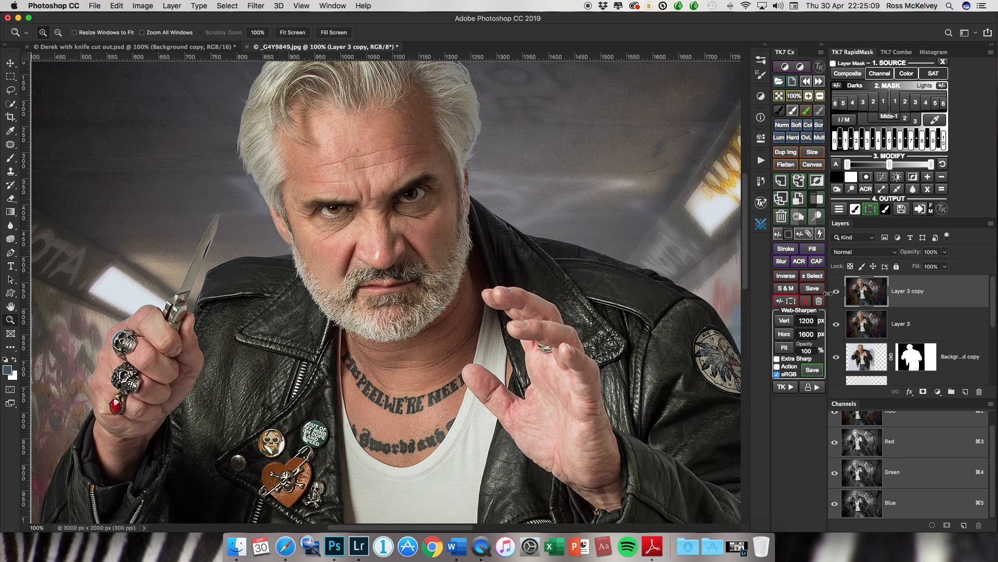
left_click(837, 292)
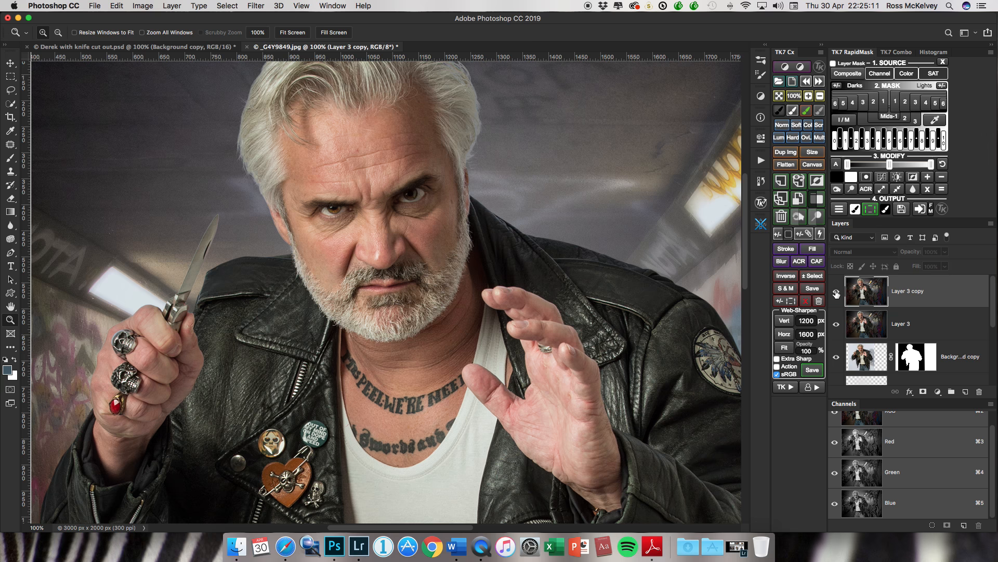
left_click(836, 292)
left_click(836, 292)
left_click(837, 292)
left_click(836, 292)
left_click(836, 292)
left_click(836, 292)
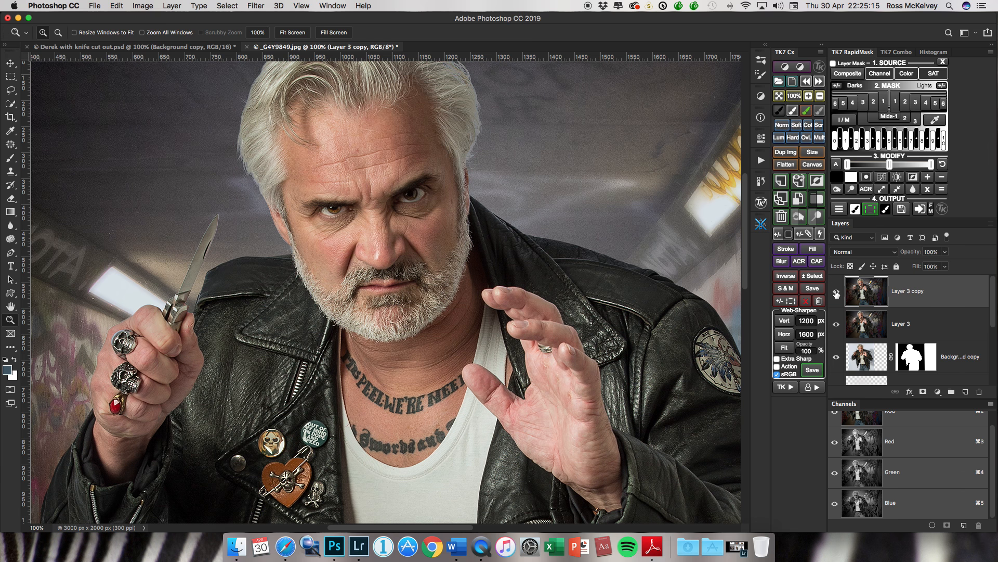
Step: Flatten all layers into a single Background layer and view more of the finished image
left_click(991, 224)
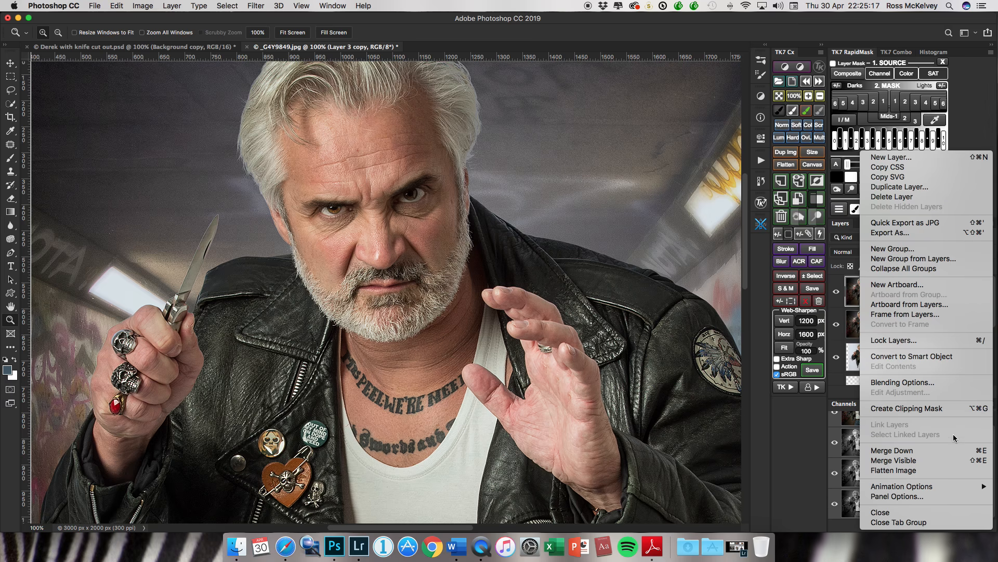
left_click(954, 470)
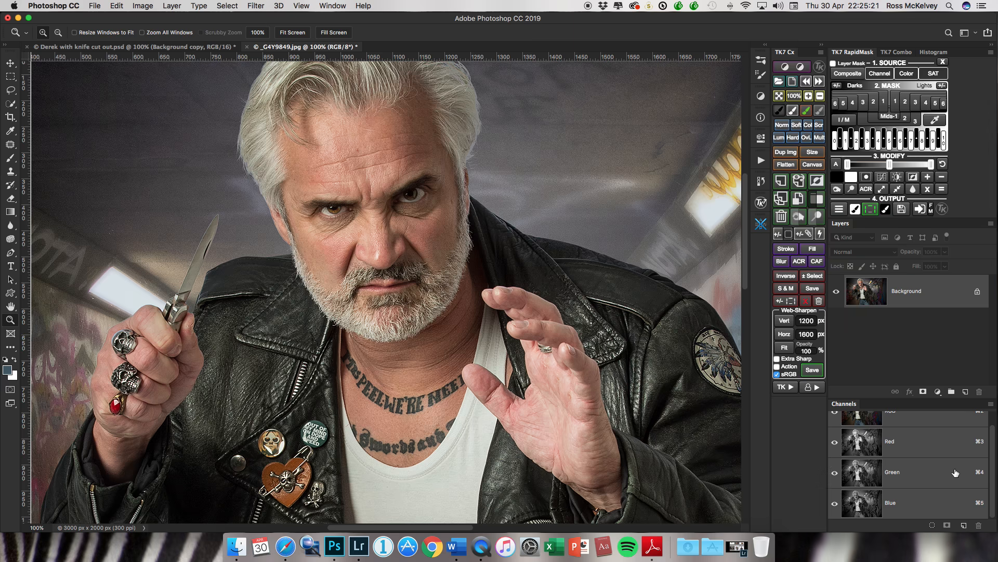
key("super+minus")
key("super+minus")
key("super+minus")
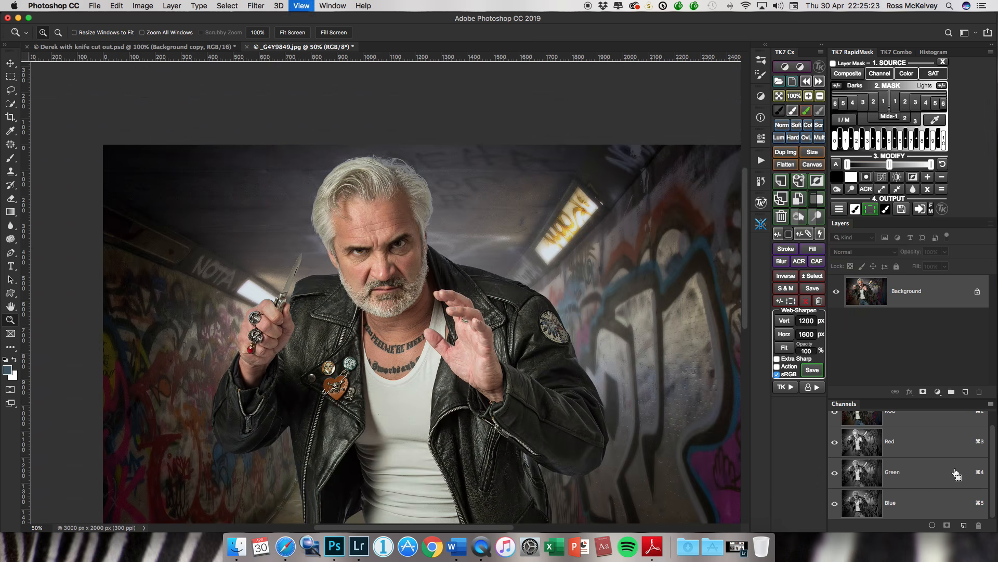